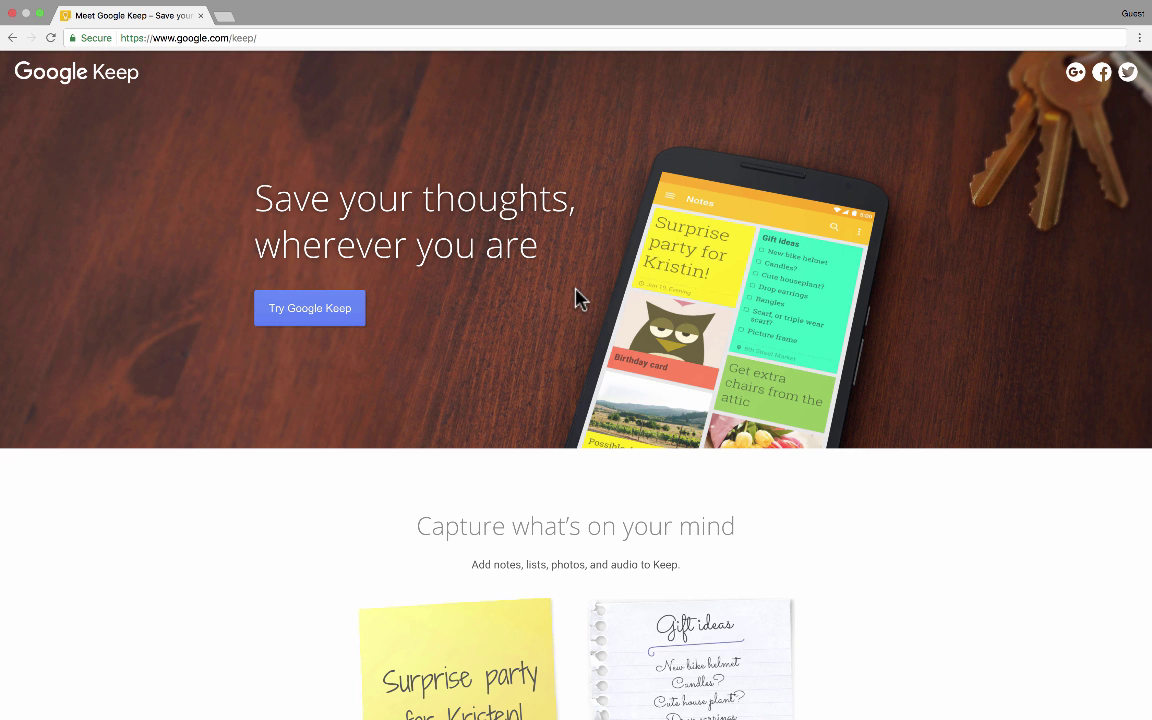
- Look through the feature sections of the Google Keep landing page, from capturing notes to syncing across devices, and return to its start
scroll(576, 298, "down", 3)
scroll(580, 298, "up", 2)
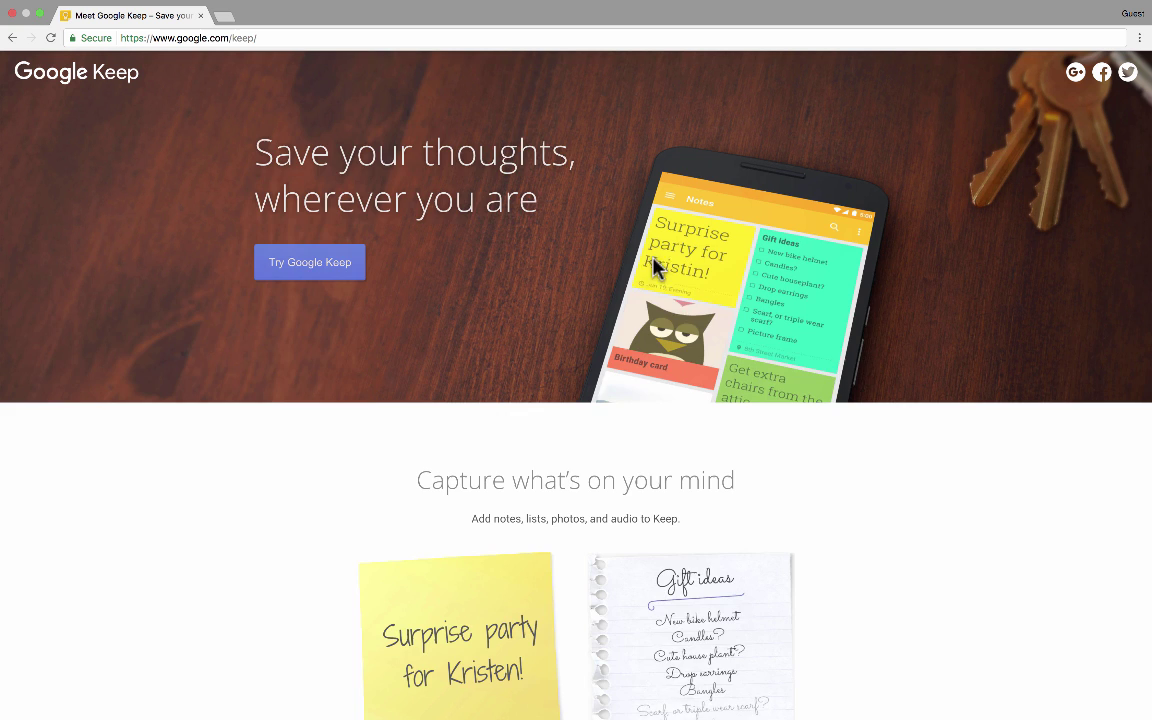
scroll(620, 301, "down", 3)
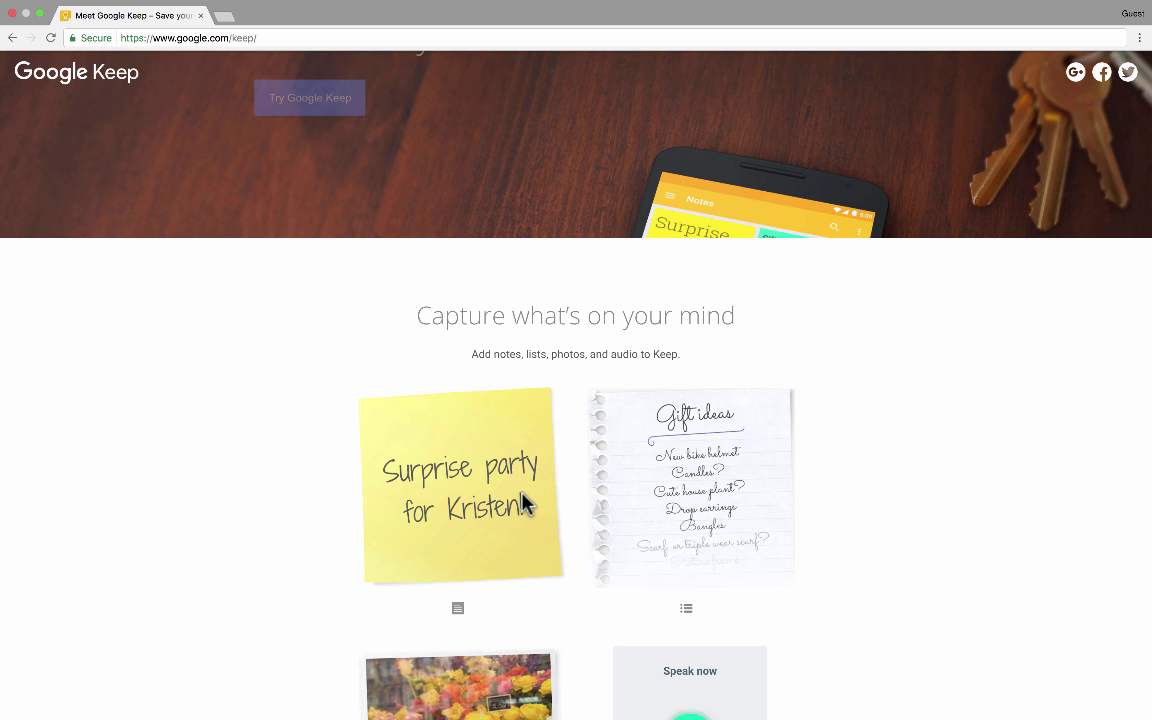
scroll(529, 501, "down", 10)
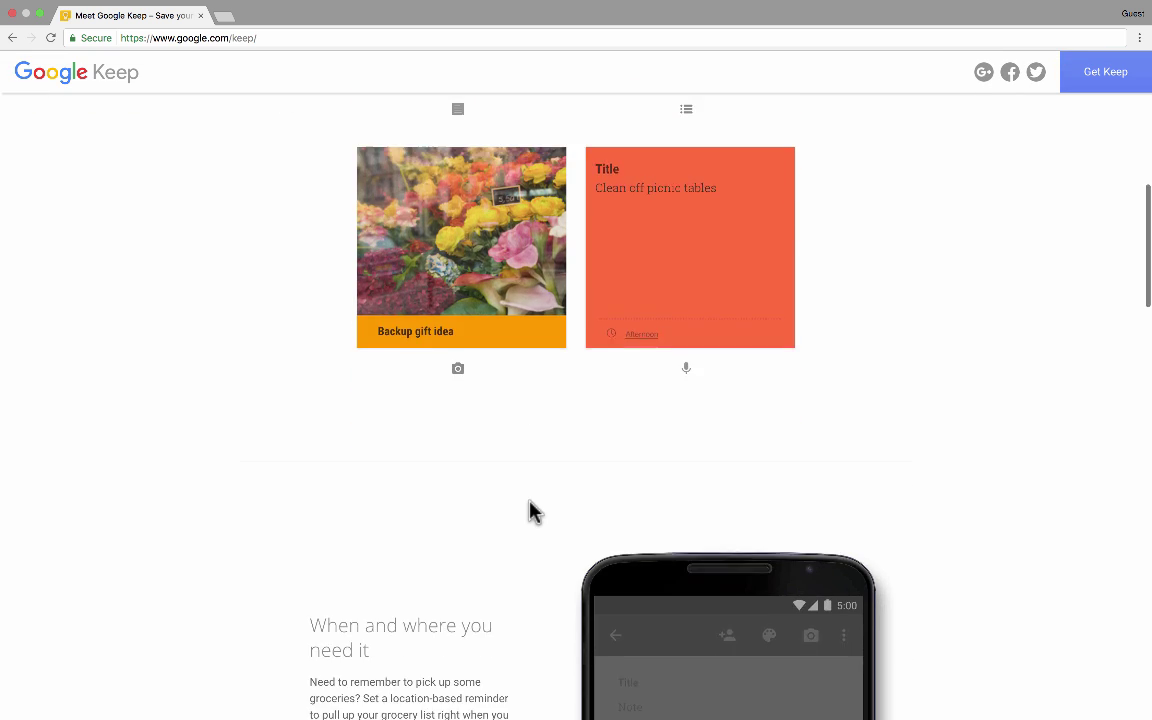
scroll(529, 511, "down", 5)
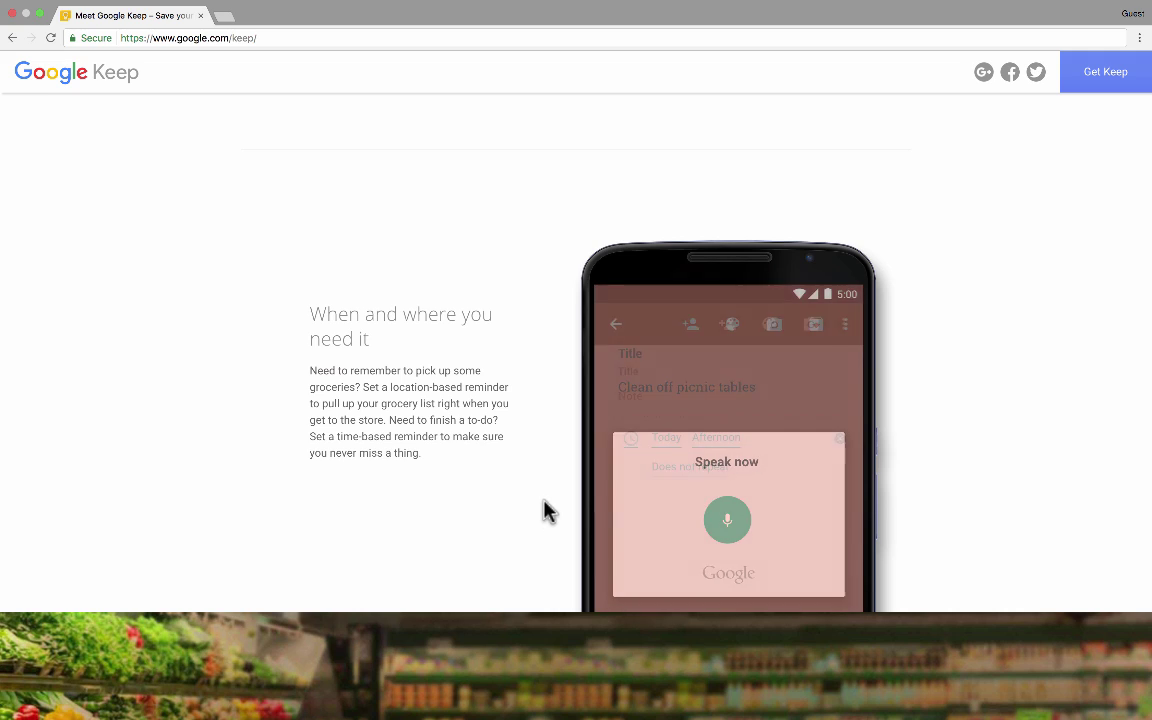
scroll(533, 512, "down", 5)
scroll(548, 512, "down", 4)
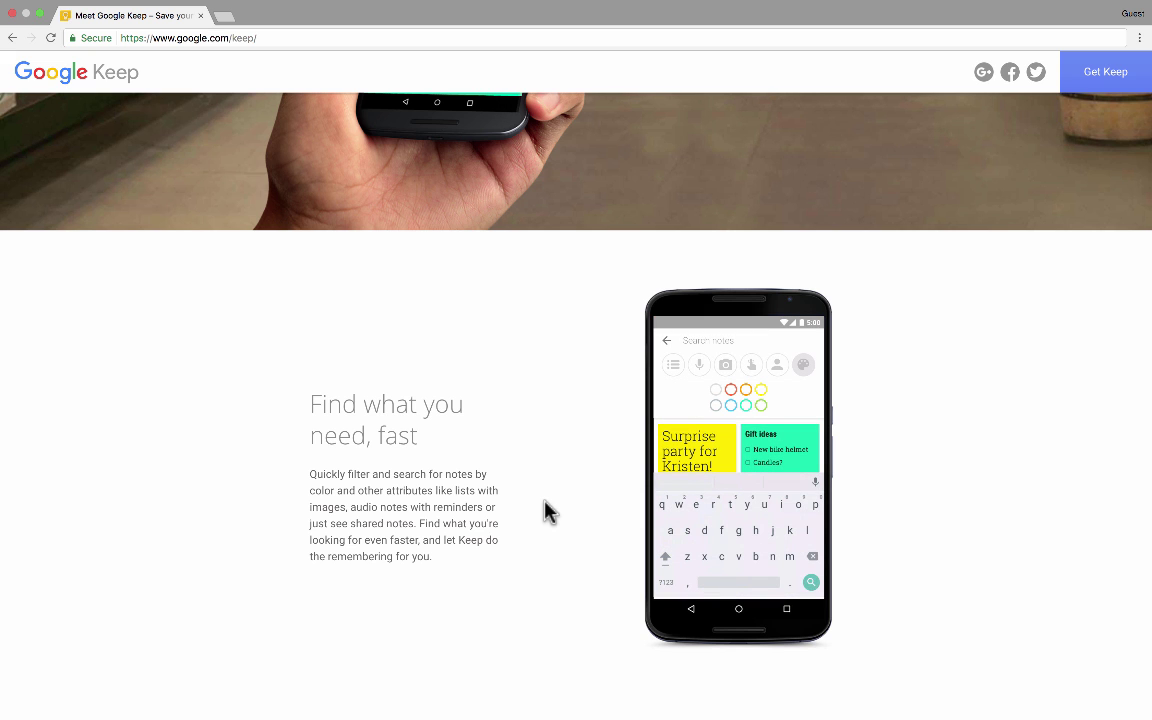
scroll(548, 512, "down", 3)
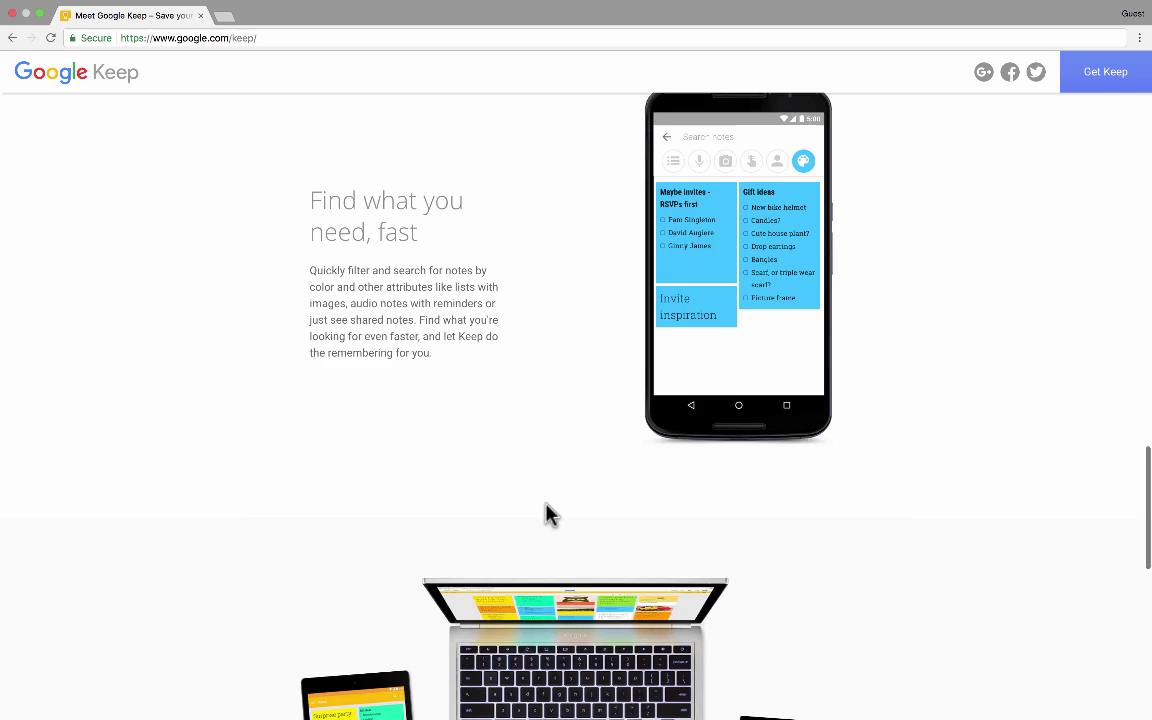
scroll(548, 512, "down", 1)
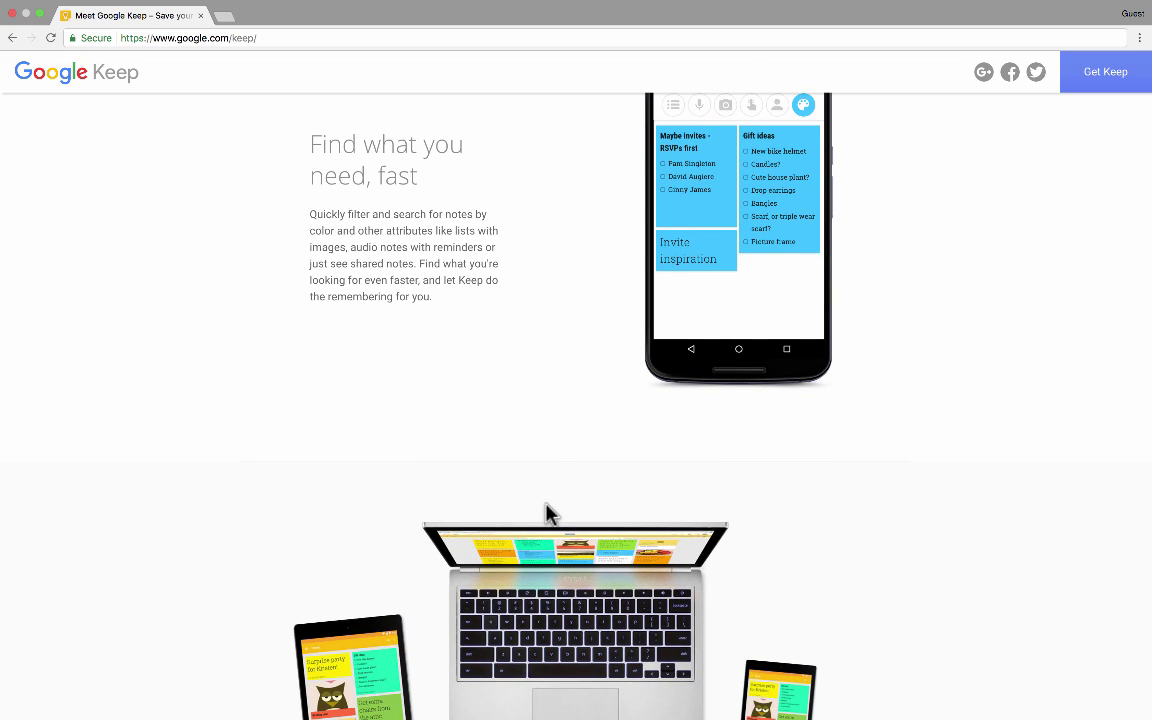
scroll(564, 541, "down", 5)
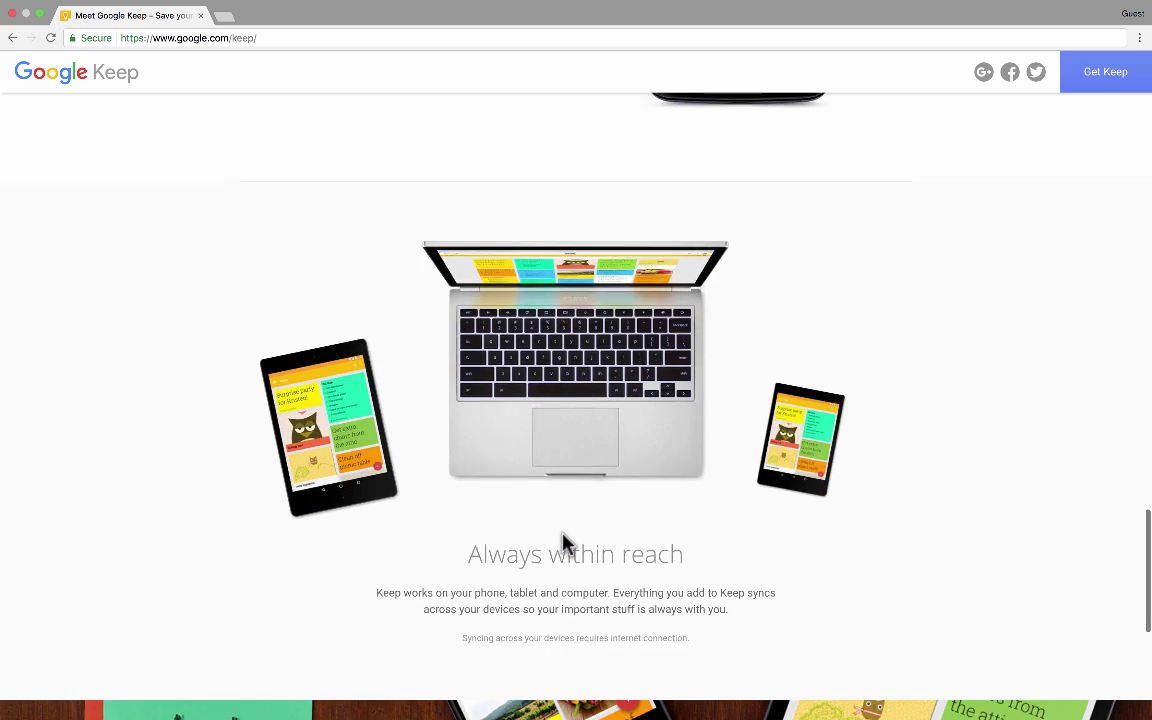
scroll(564, 541, "down", 5)
scroll(564, 541, "up", 20)
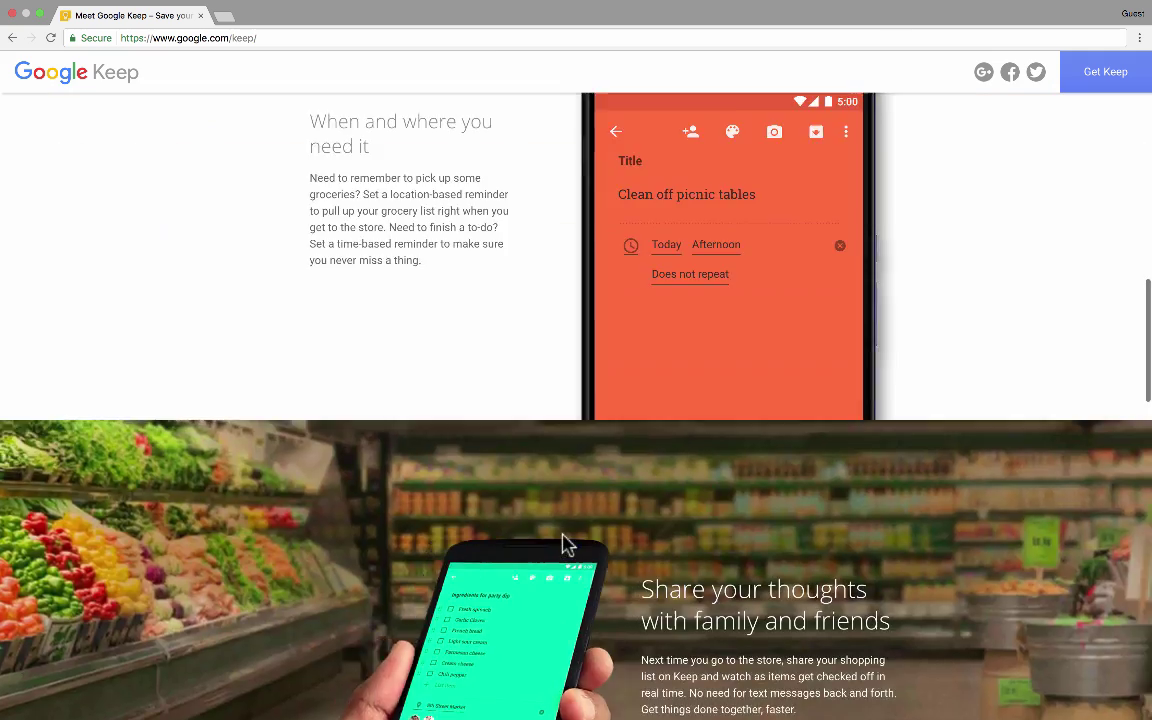
scroll(565, 543, "up", 15)
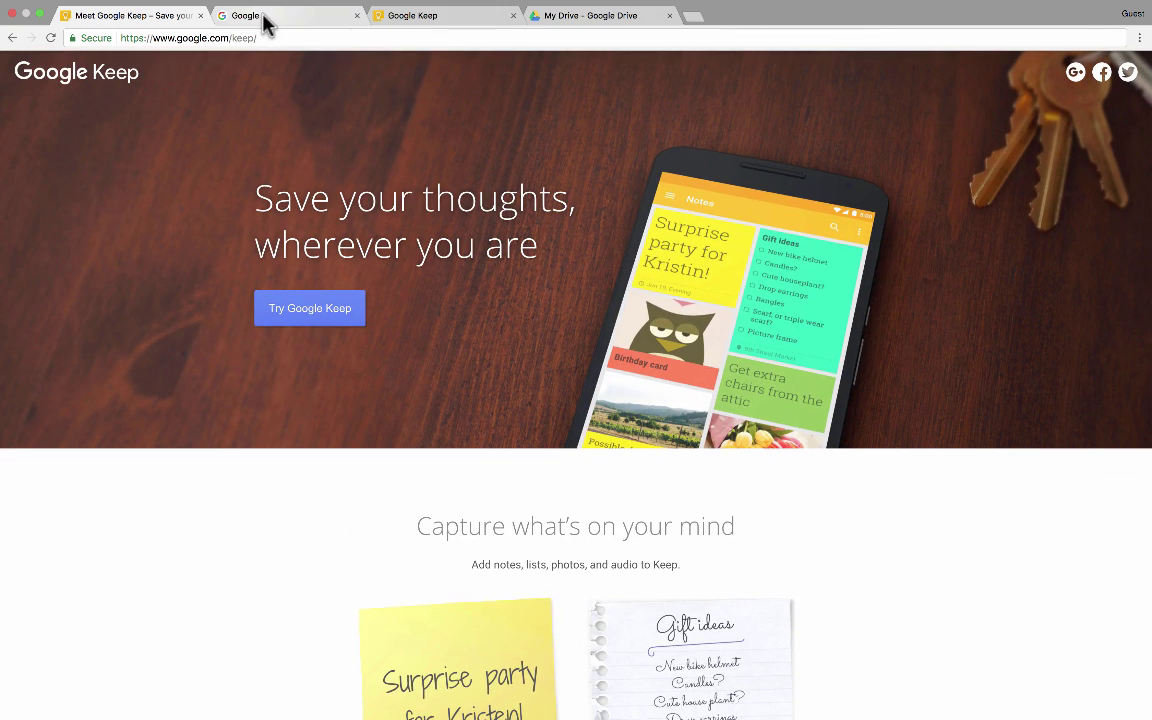
- Open Keep from the full list of Google apps on the Google home page
left_click(265, 18)
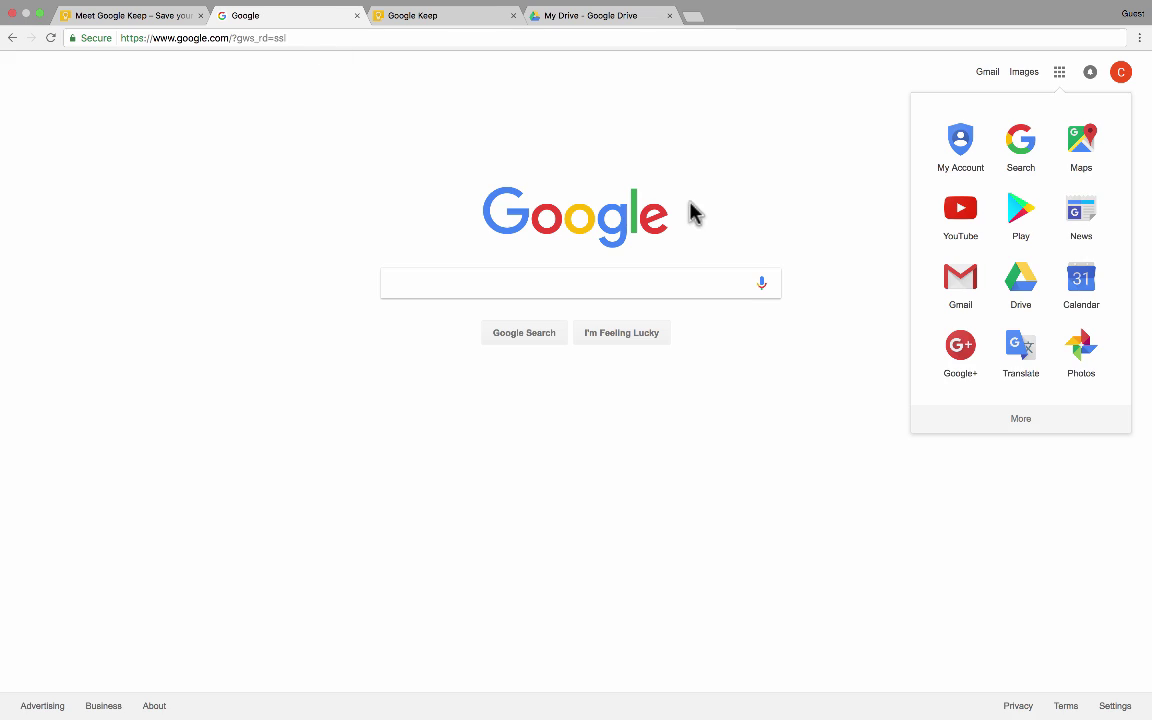
left_click(820, 175)
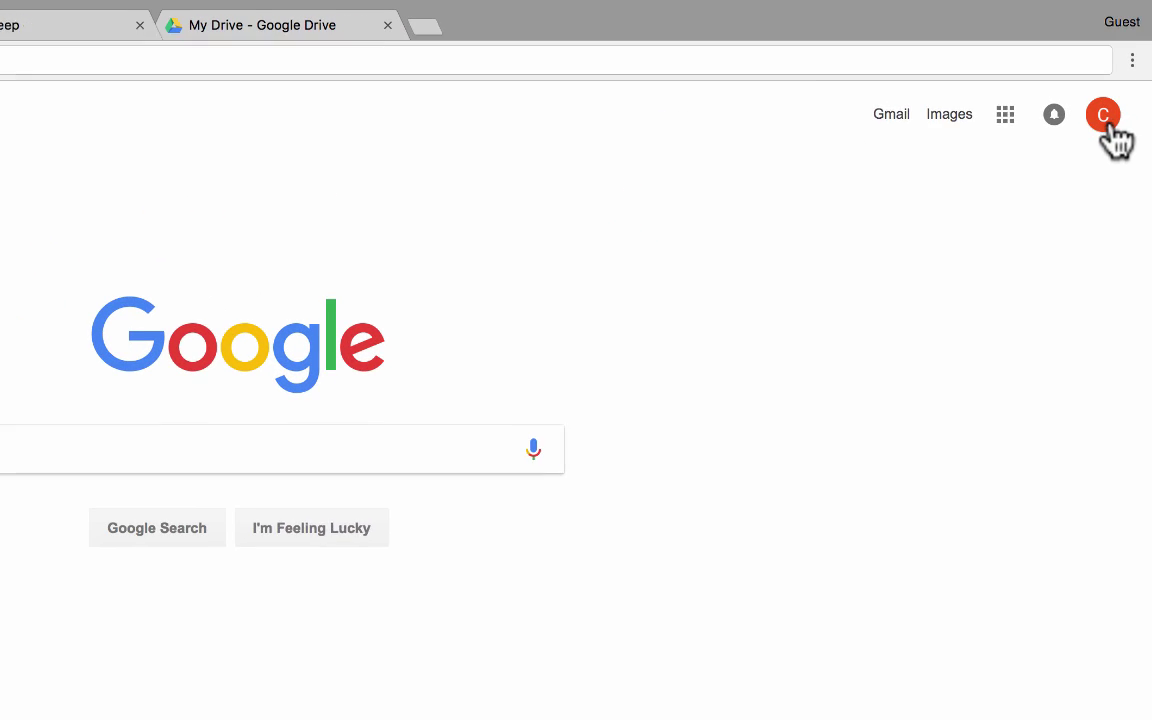
left_click(1000, 130)
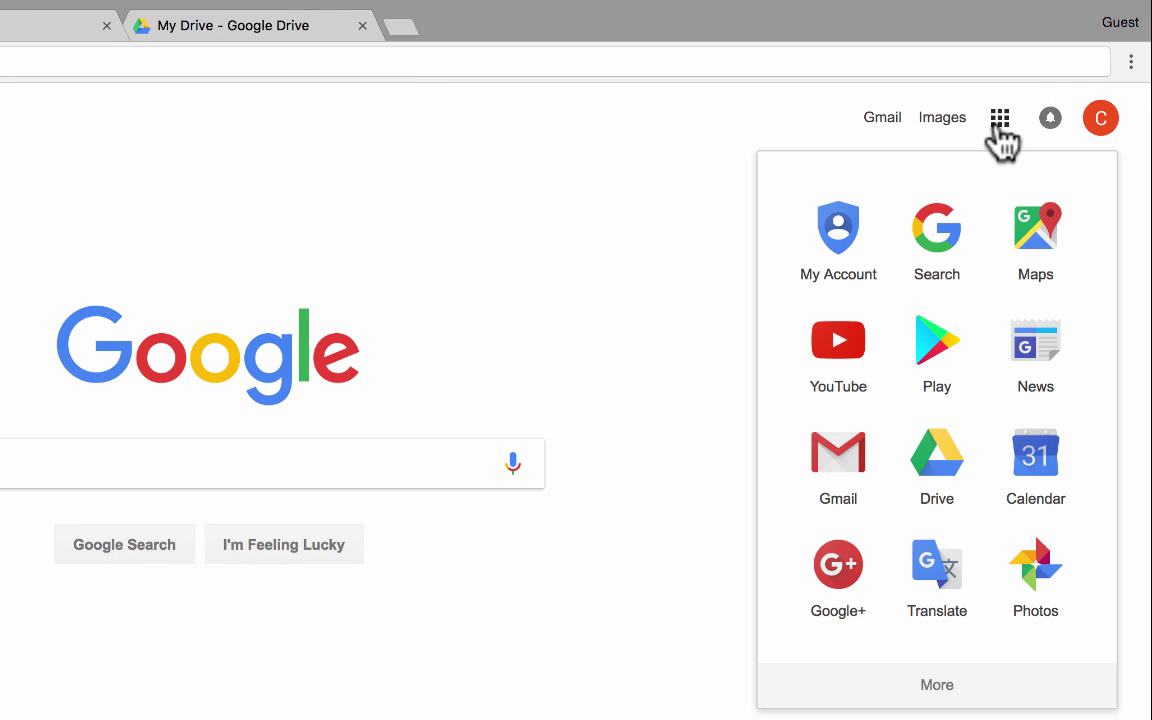
left_click(942, 692)
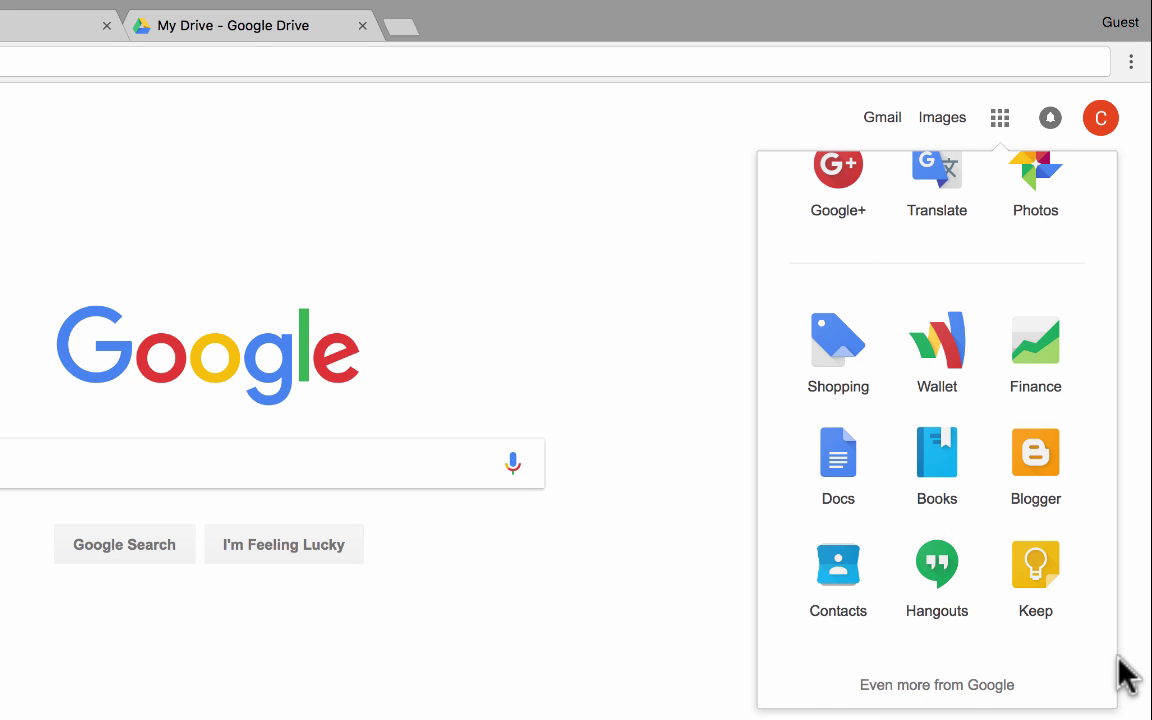
scroll(955, 692, "up", 1)
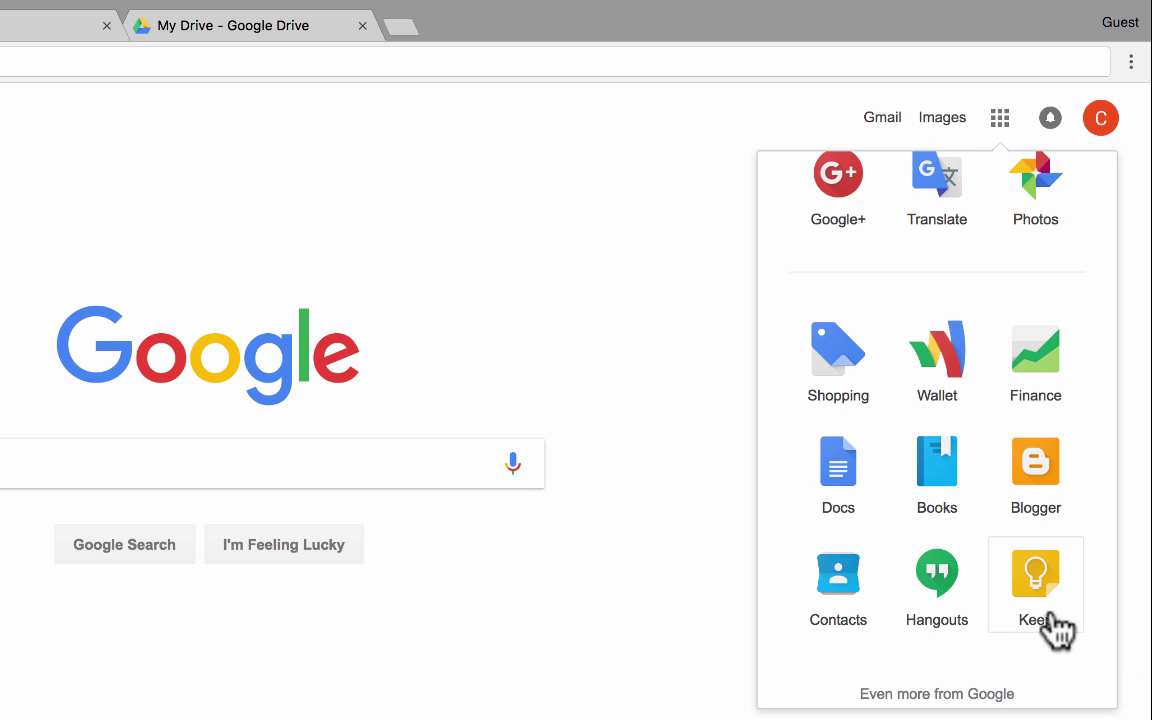
left_click(1047, 615)
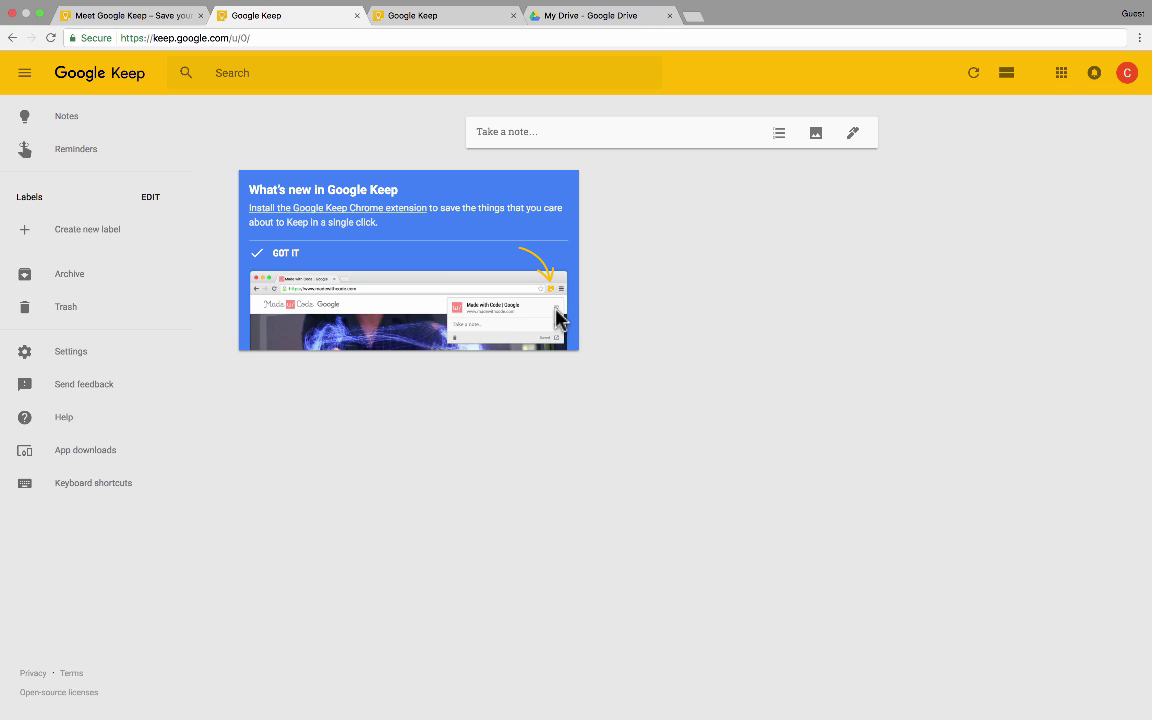
- Dismiss the "What's new in Google Keep" card and show the Notes view
left_click(262, 257)
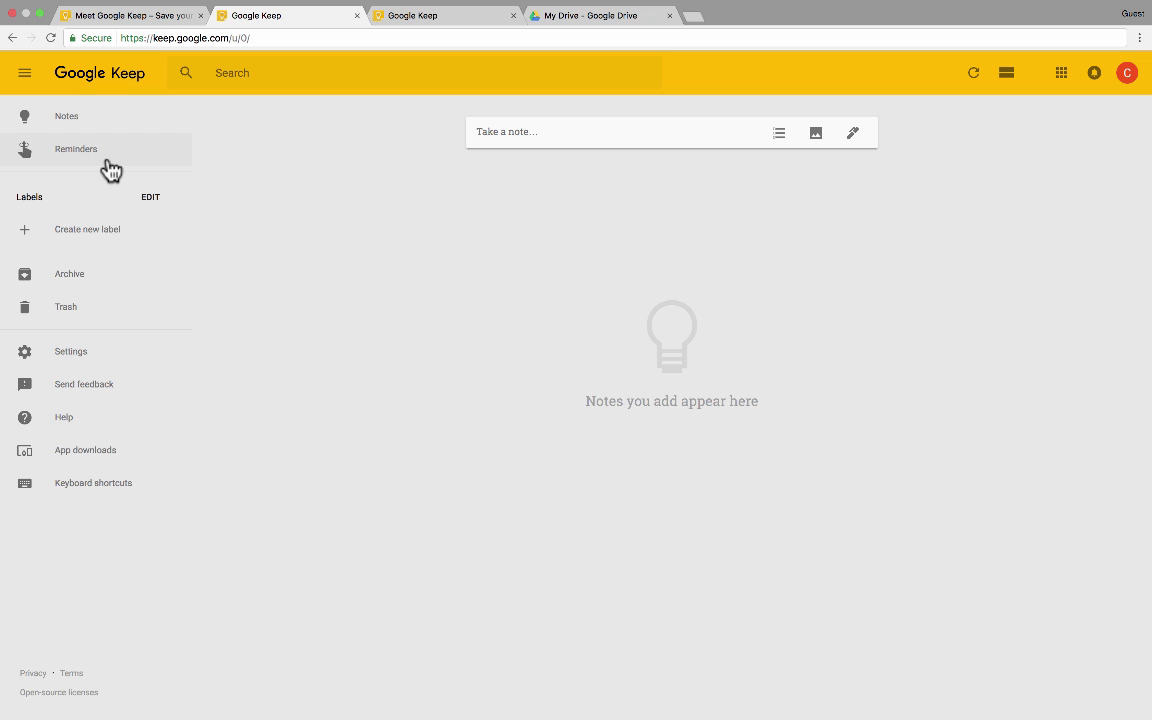
left_click(182, 128)
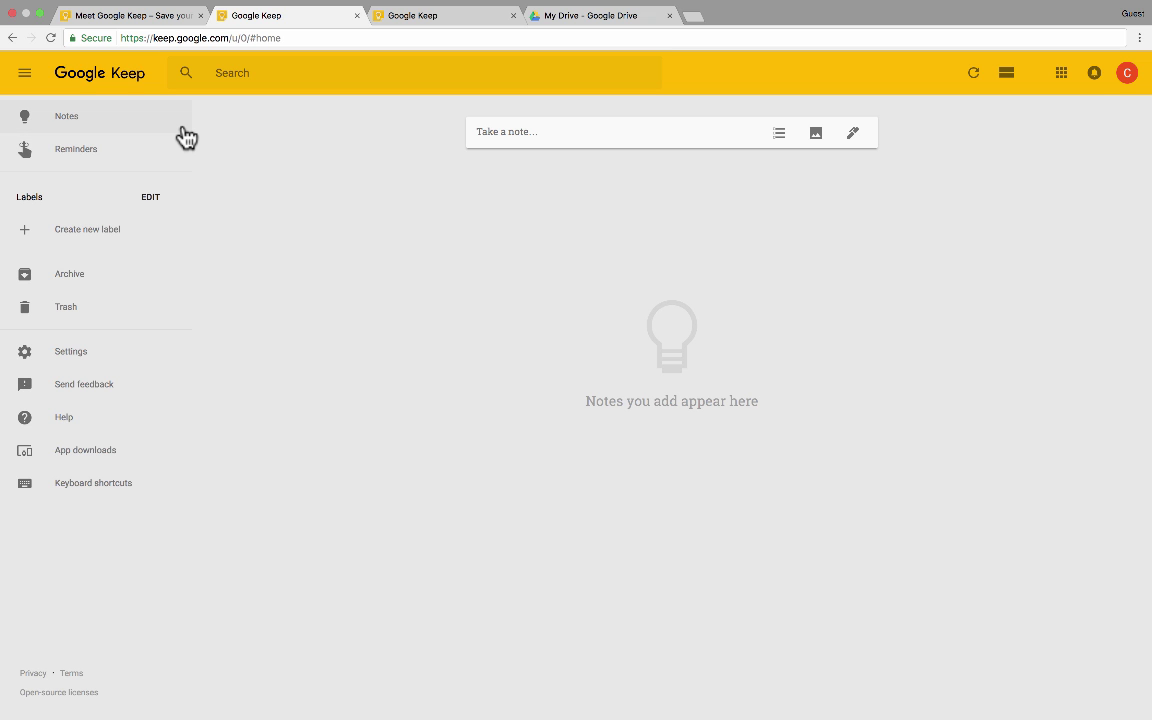
- Start a text note with the lines "Read some great short stories." and "Analyze their style and form."
left_click(577, 130)
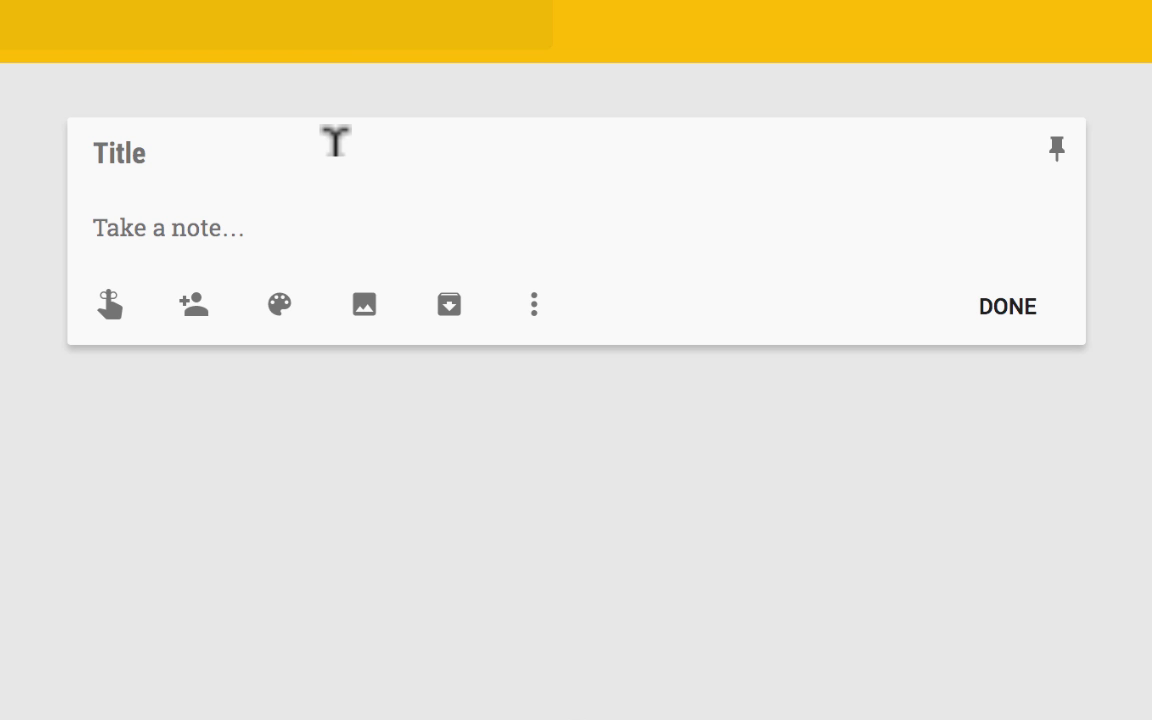
type("Read some great short stories")
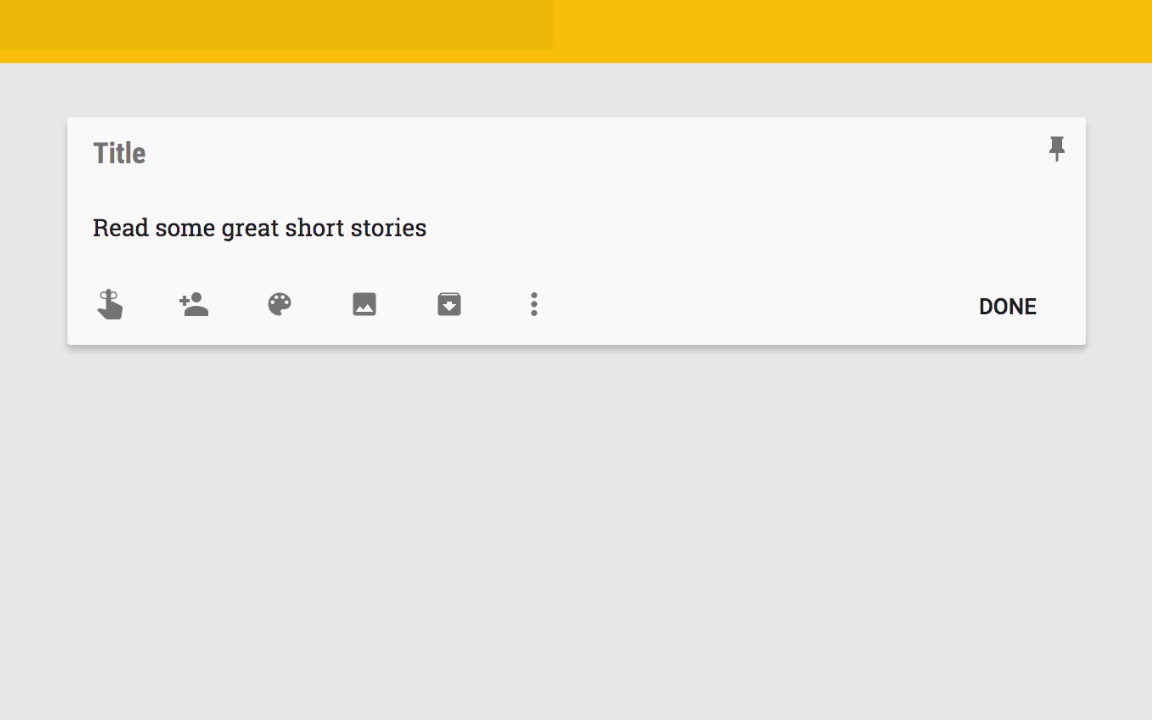
key("Return")
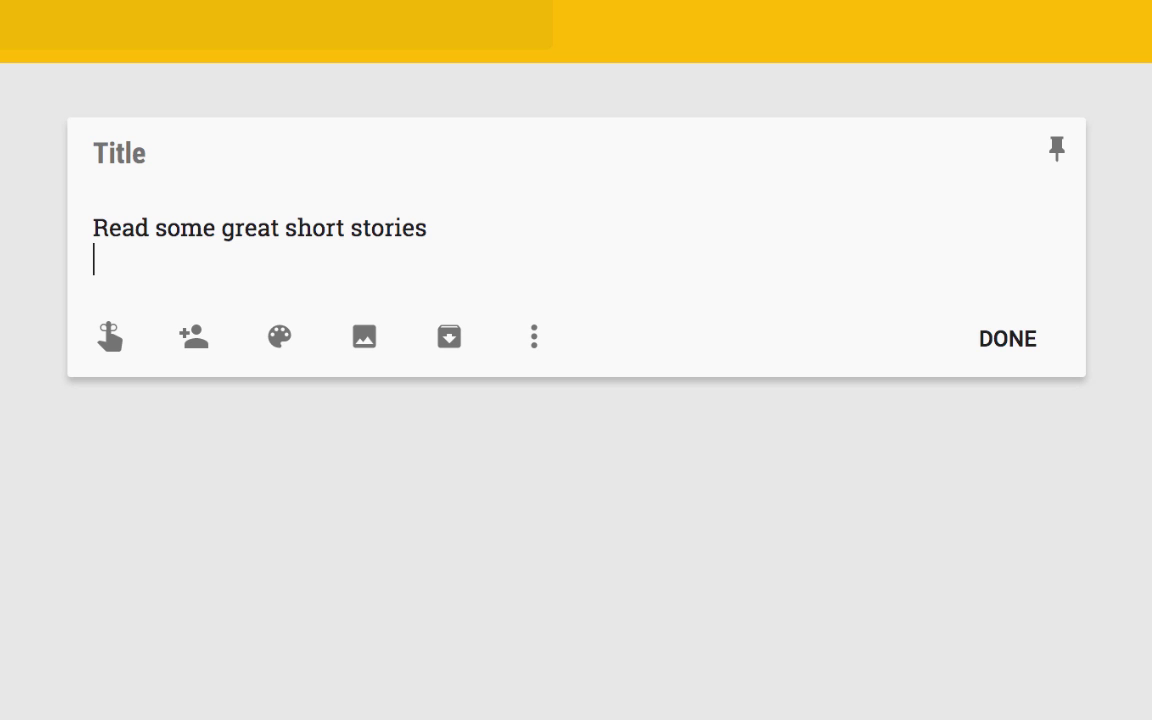
type("Analyze their style and form.")
left_click(472, 212)
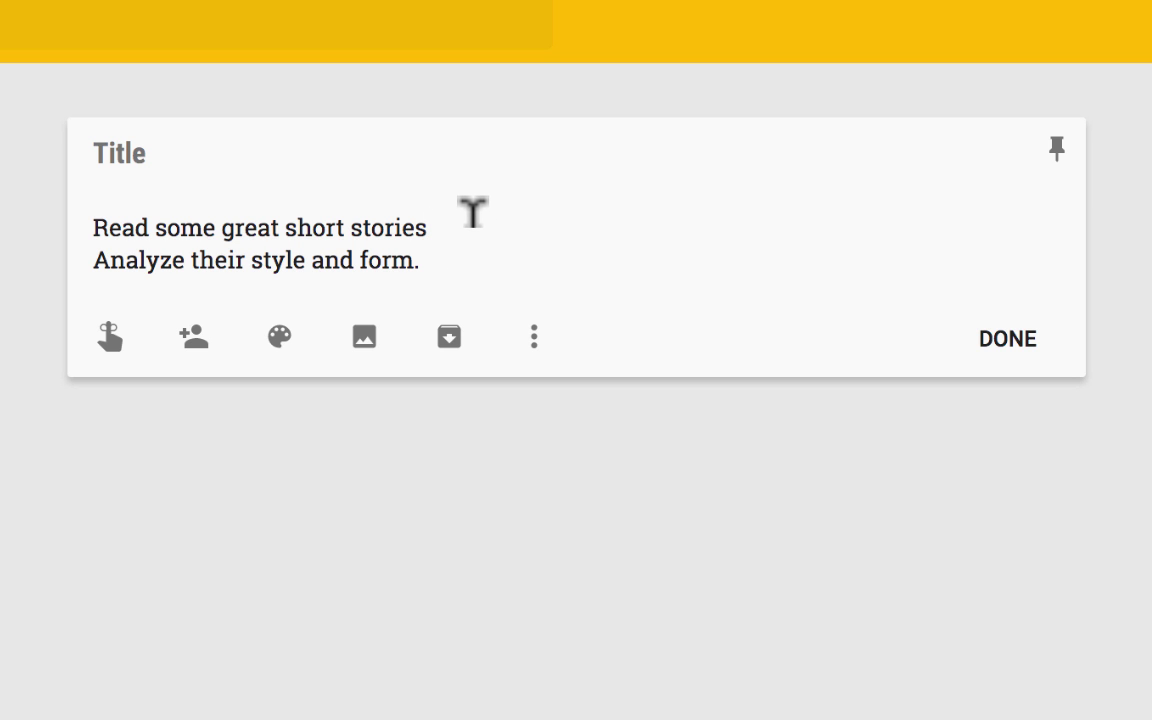
type(".")
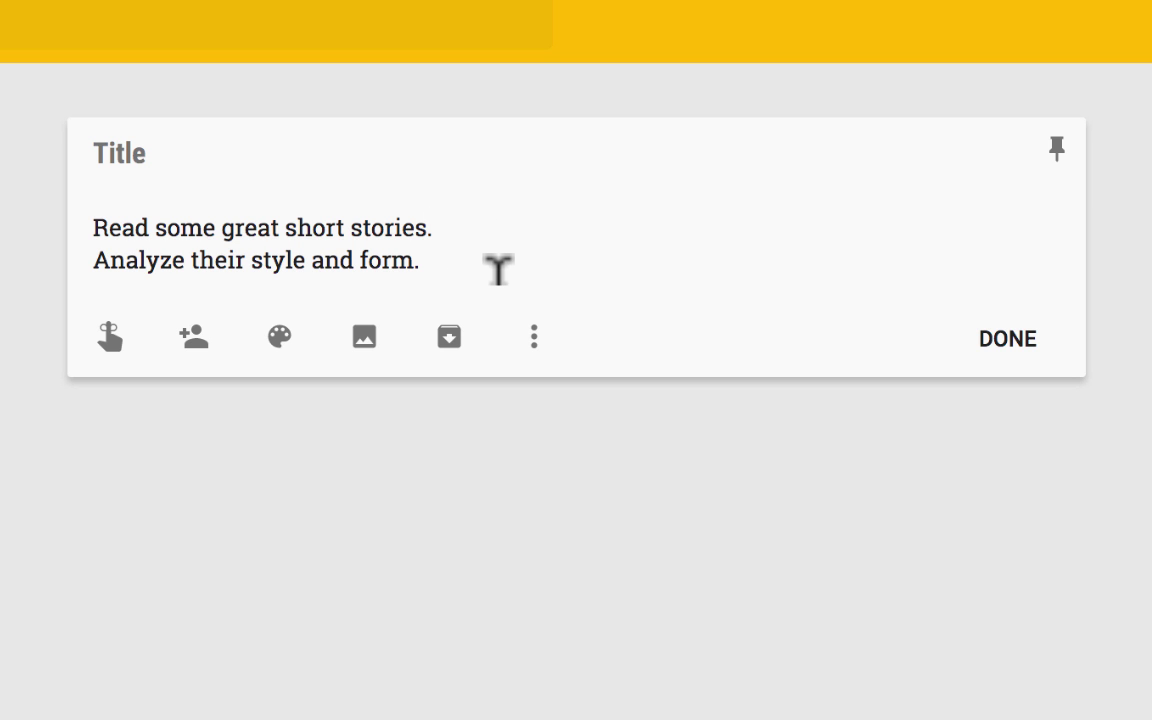
- Extend the note with the filler lines "sdaf", "as", "df", "sdf", "f", "s" and "sfd", with blank lines before "f" and "sfd"
left_click(458, 250)
type("sdaf as df sdf  f s")
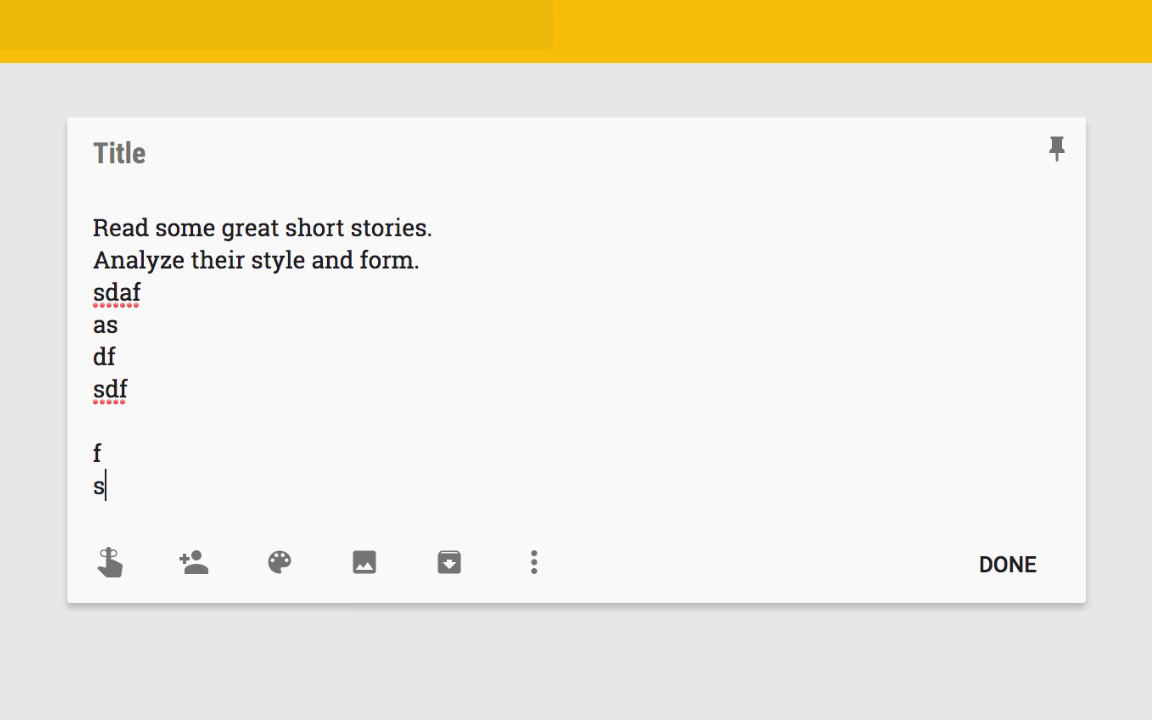
key("Return")
key("Return")
type("sfd")
key("Return")
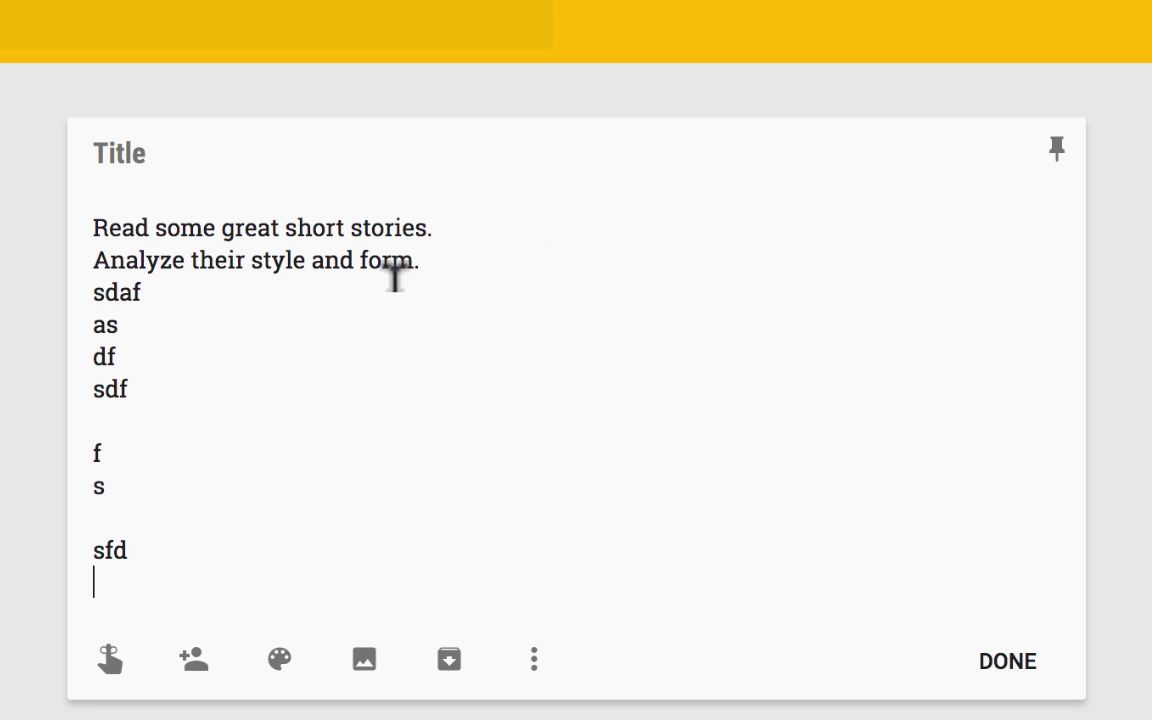
- Give the note the title "Thoughts on Creative Writing Course"
left_click(140, 140)
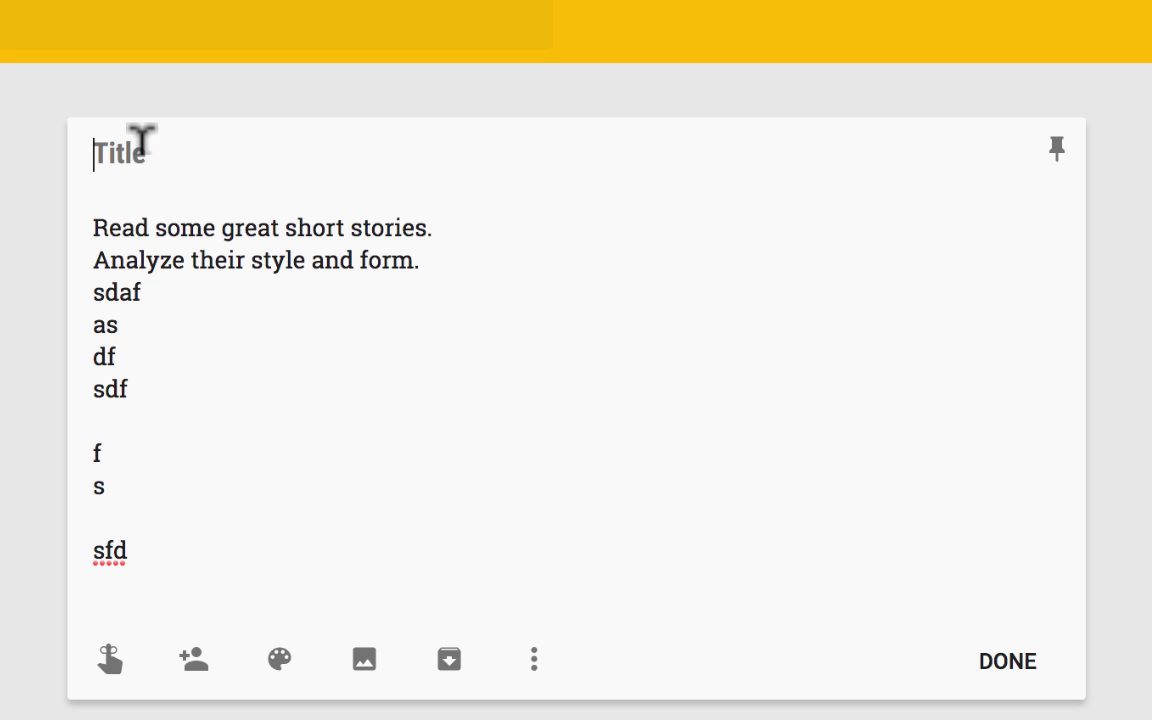
type("Thoughts o")
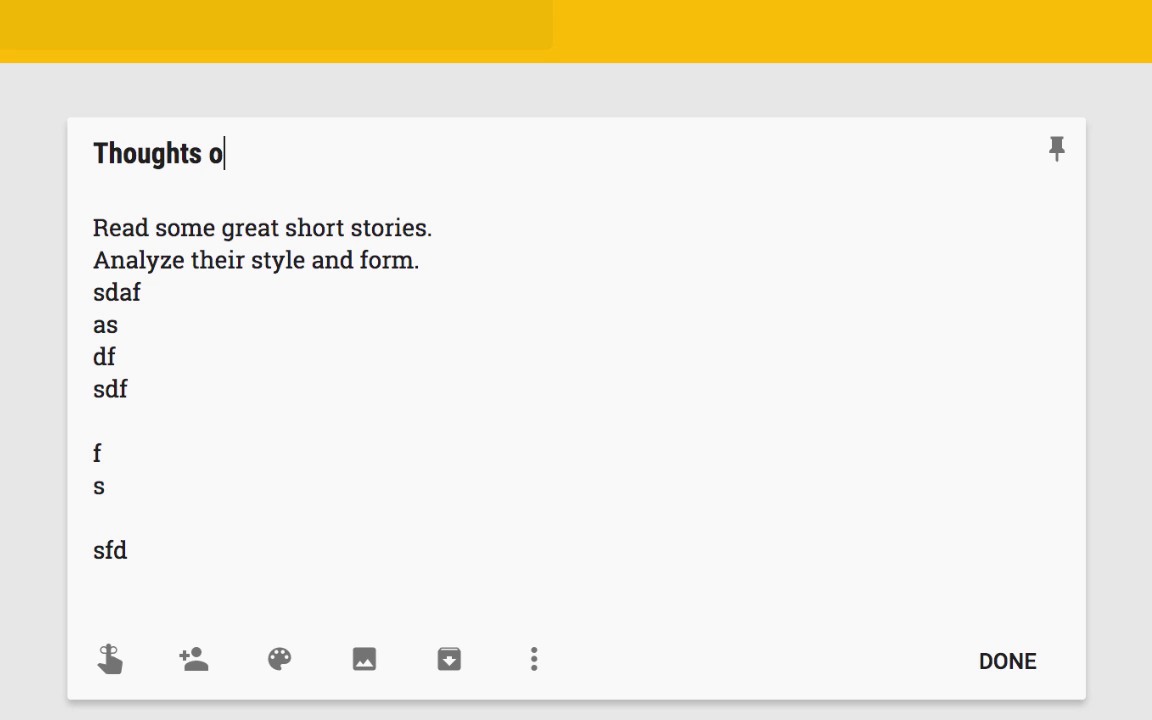
type("n Creative Writing Course")
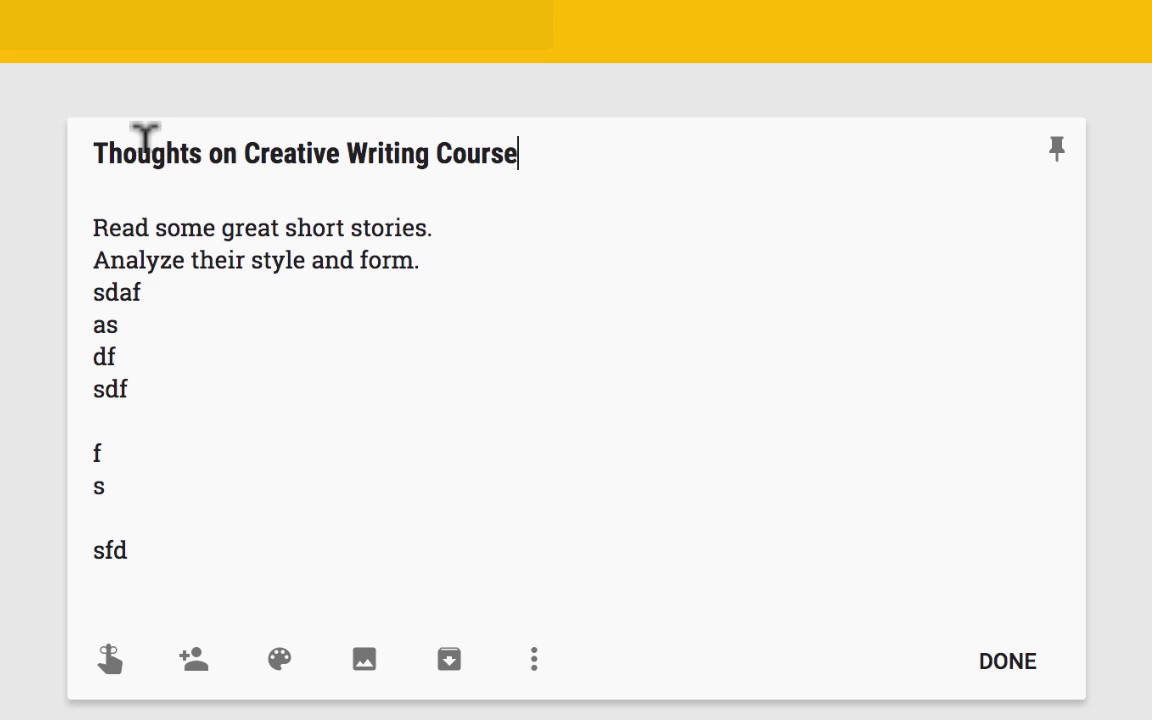
left_click(200, 452)
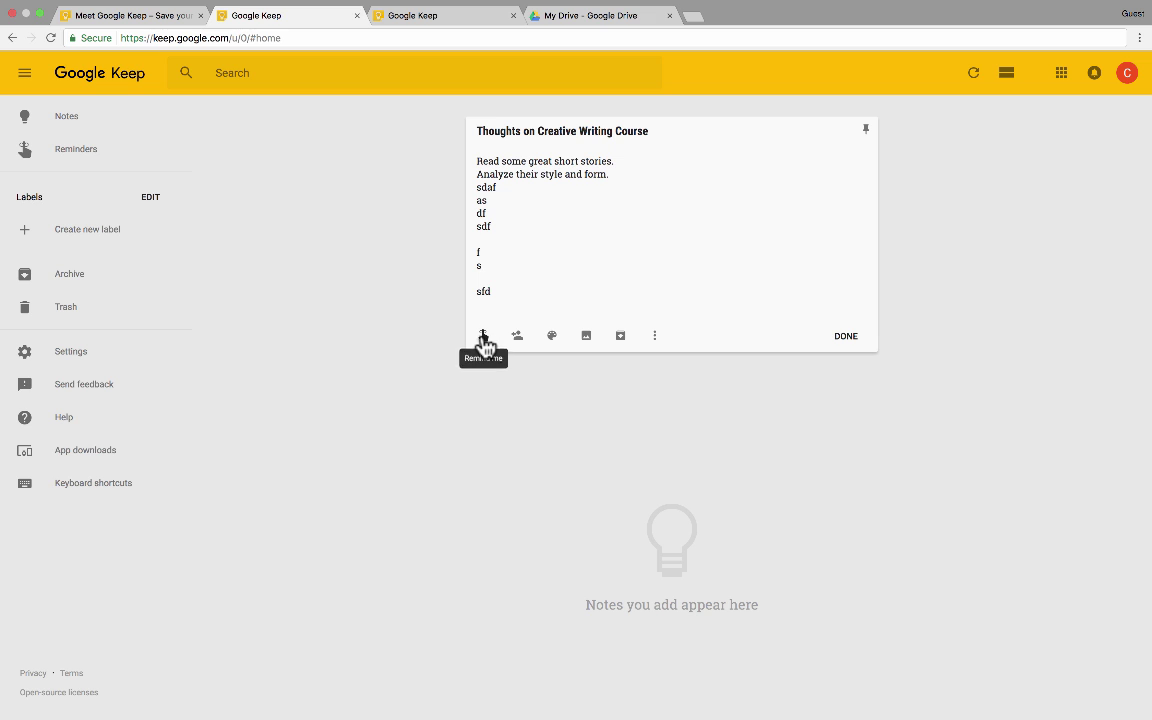
- Set a reminder on the note for tomorrow at 8:00 AM
left_click(483, 337)
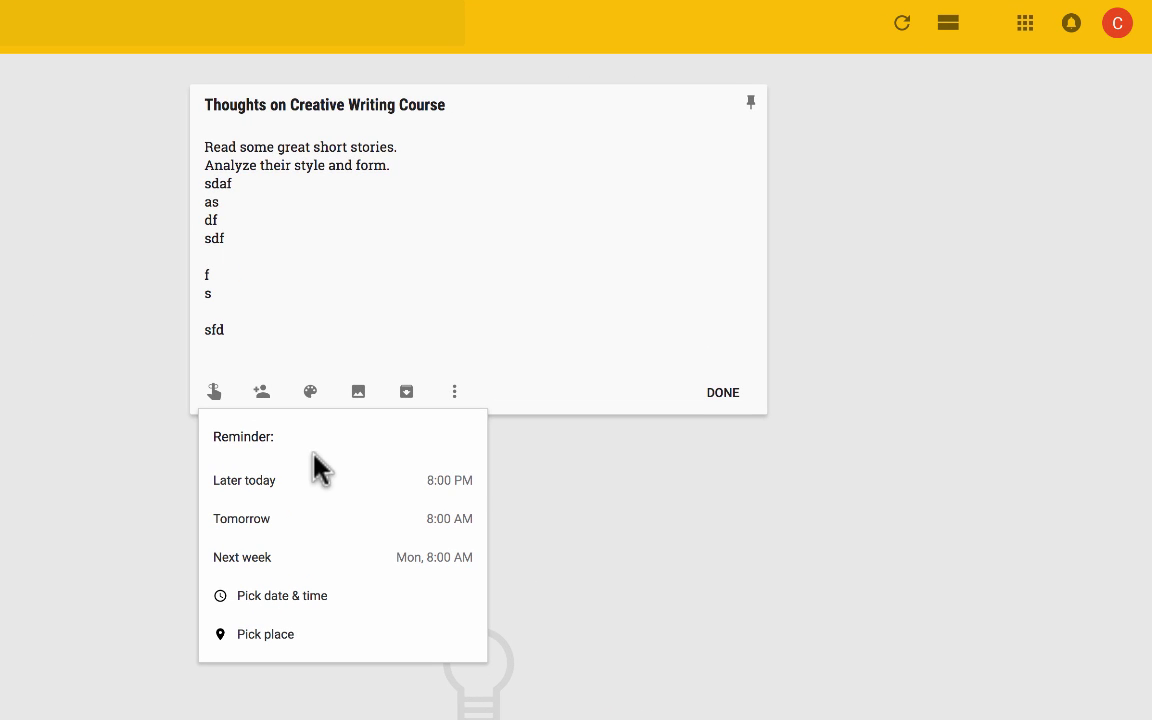
left_click(275, 522)
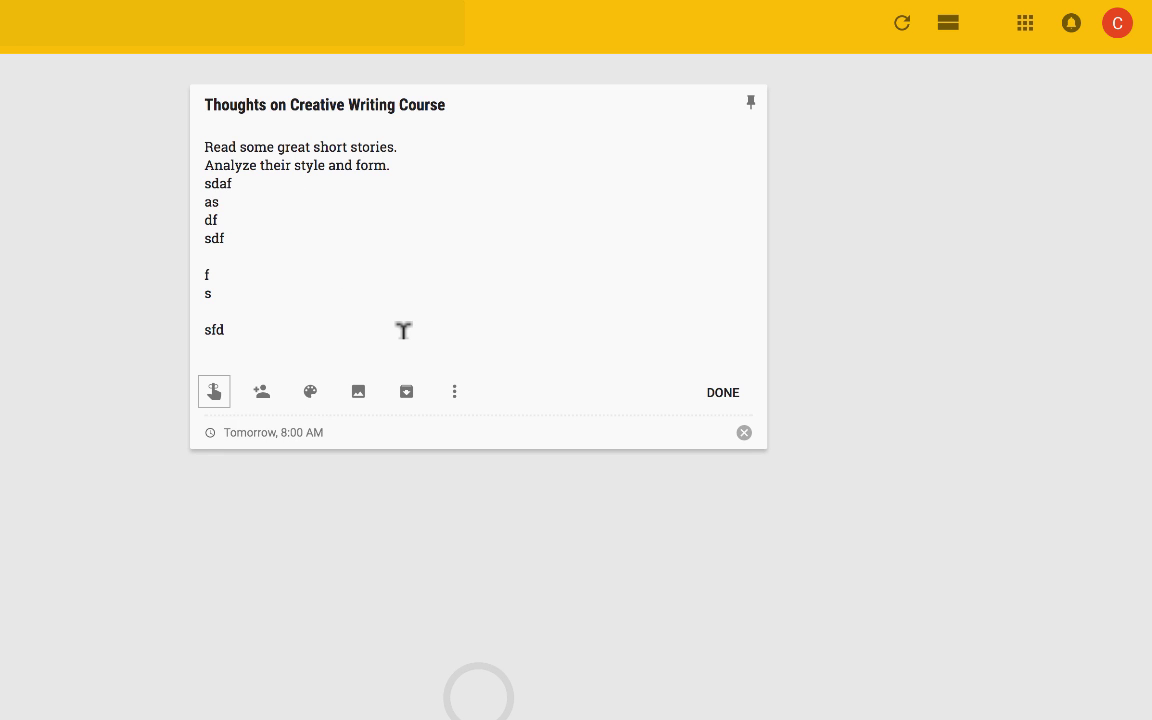
- View the note's collaborator settings without adding anyone, and change the note's color to teal
left_click(263, 393)
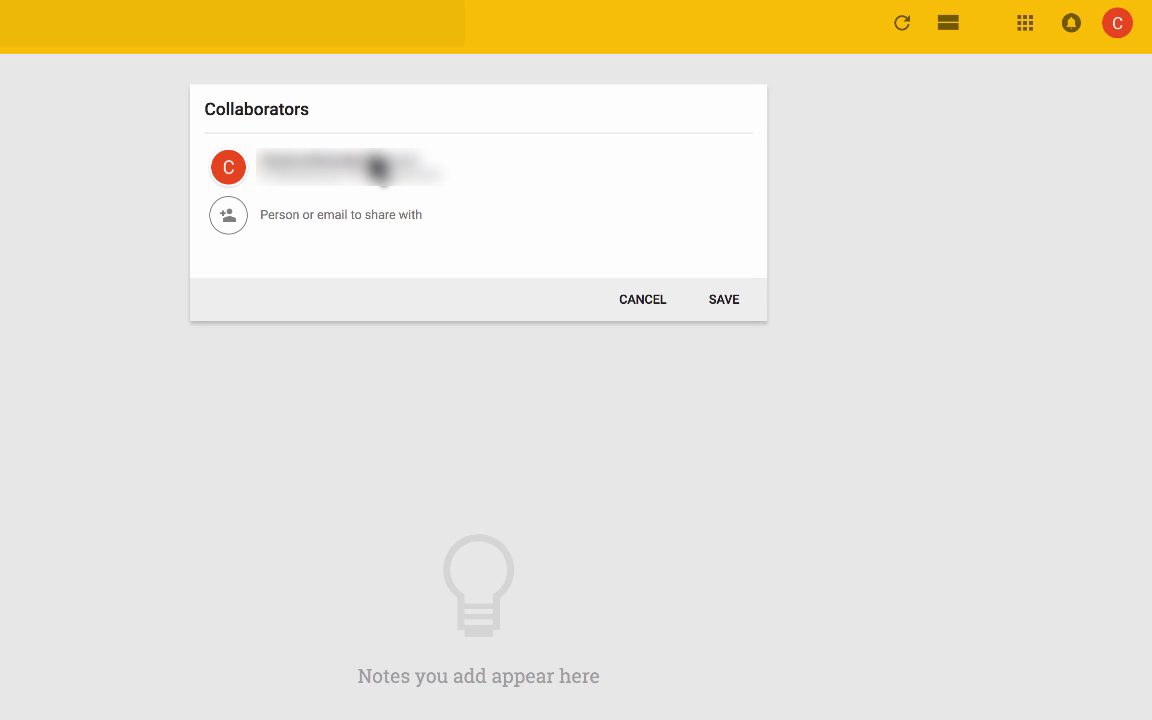
left_click(636, 300)
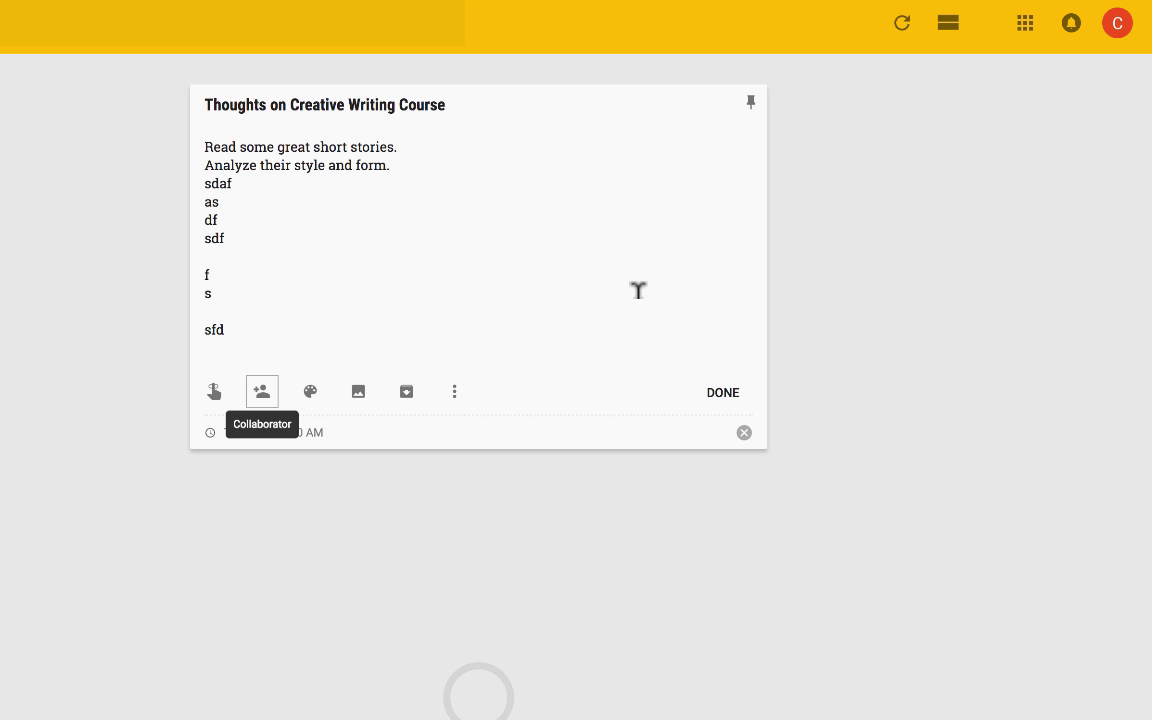
mouse_move(314, 404)
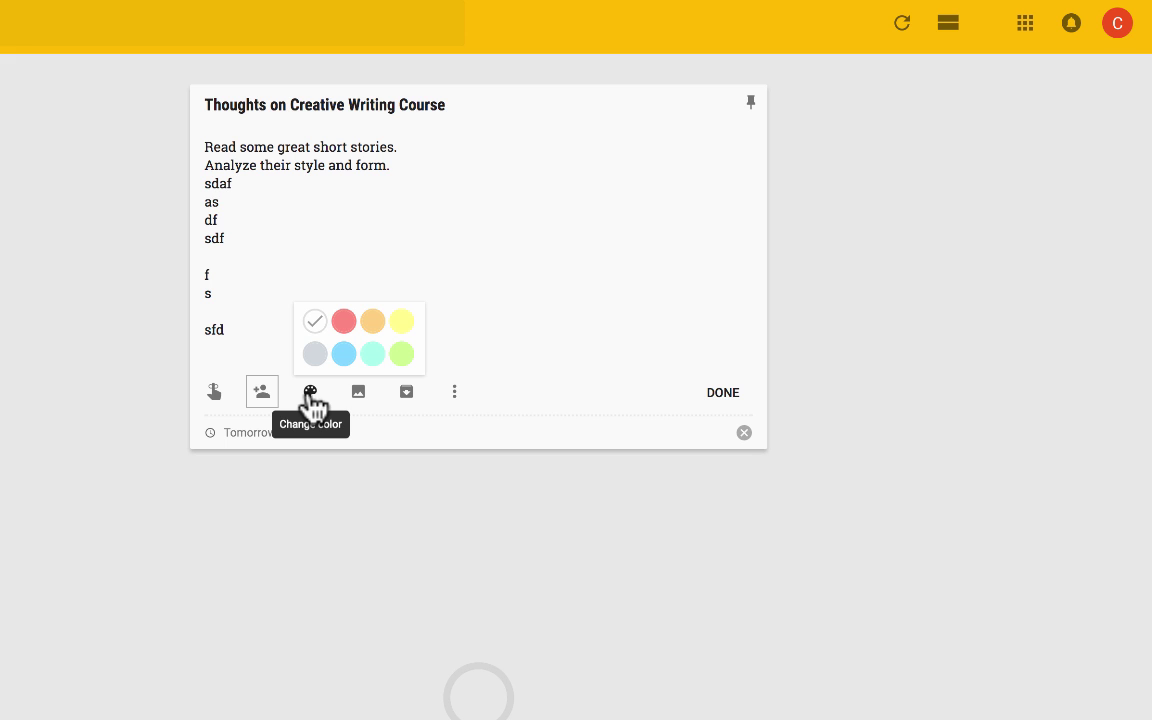
left_click(372, 353)
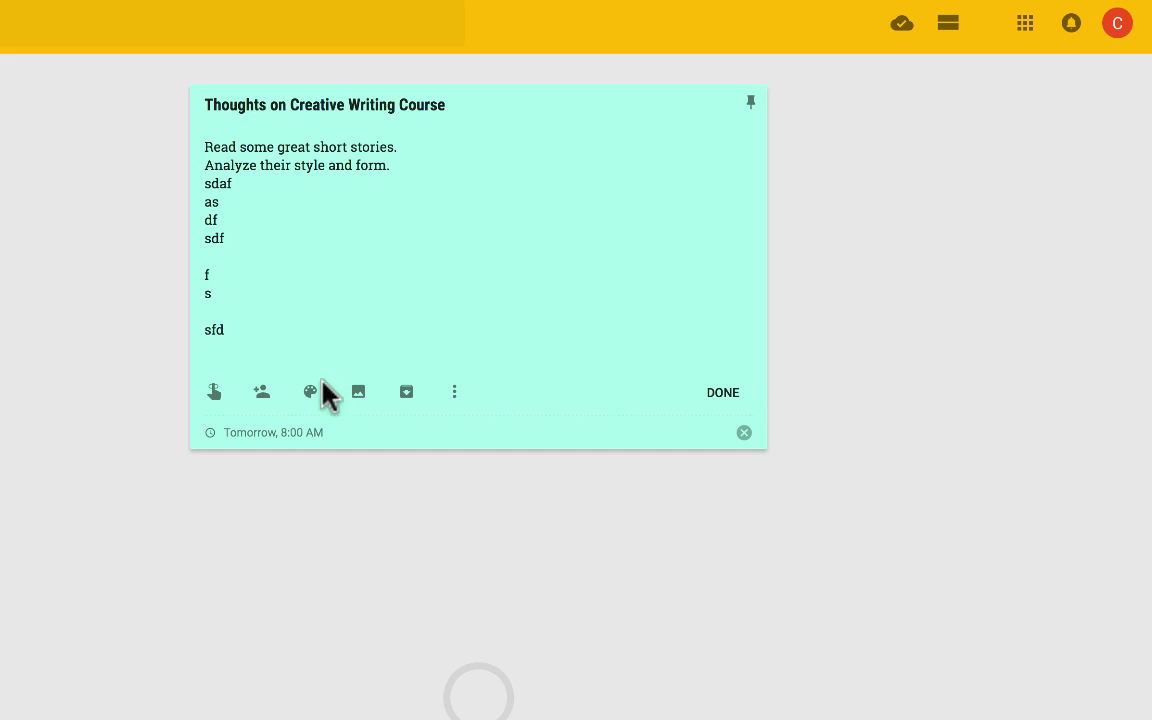
- Try red and orange as the note's color, and settle on green
mouse_move(320, 389)
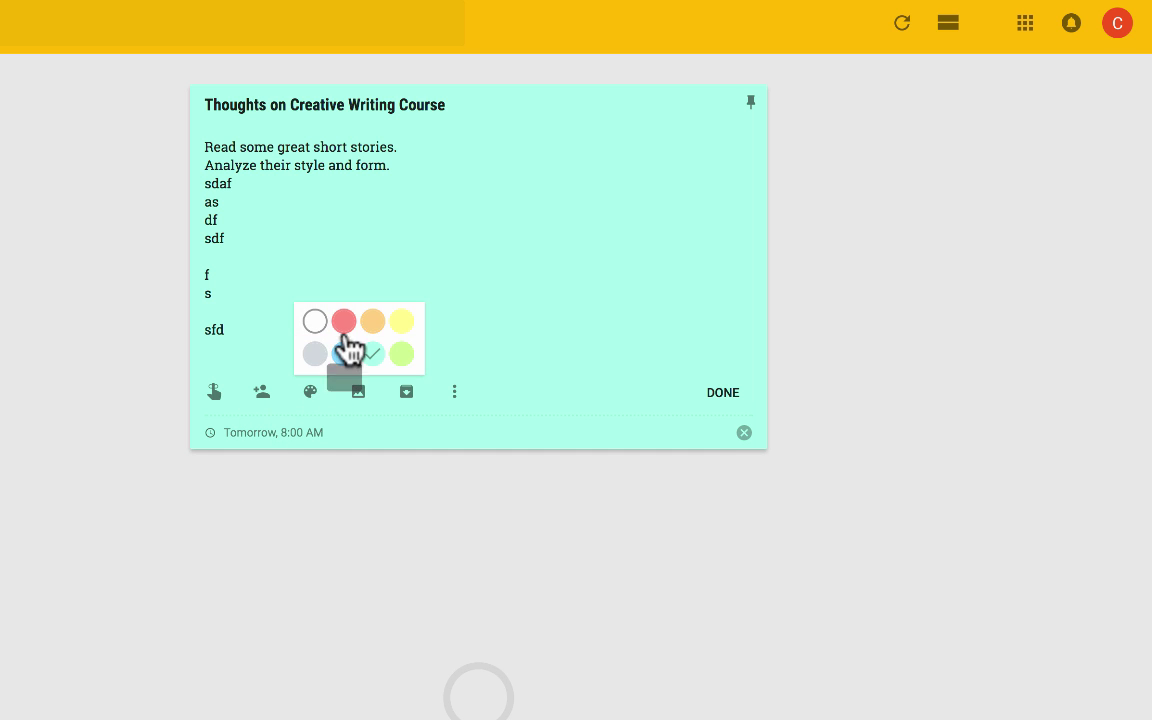
left_click(343, 322)
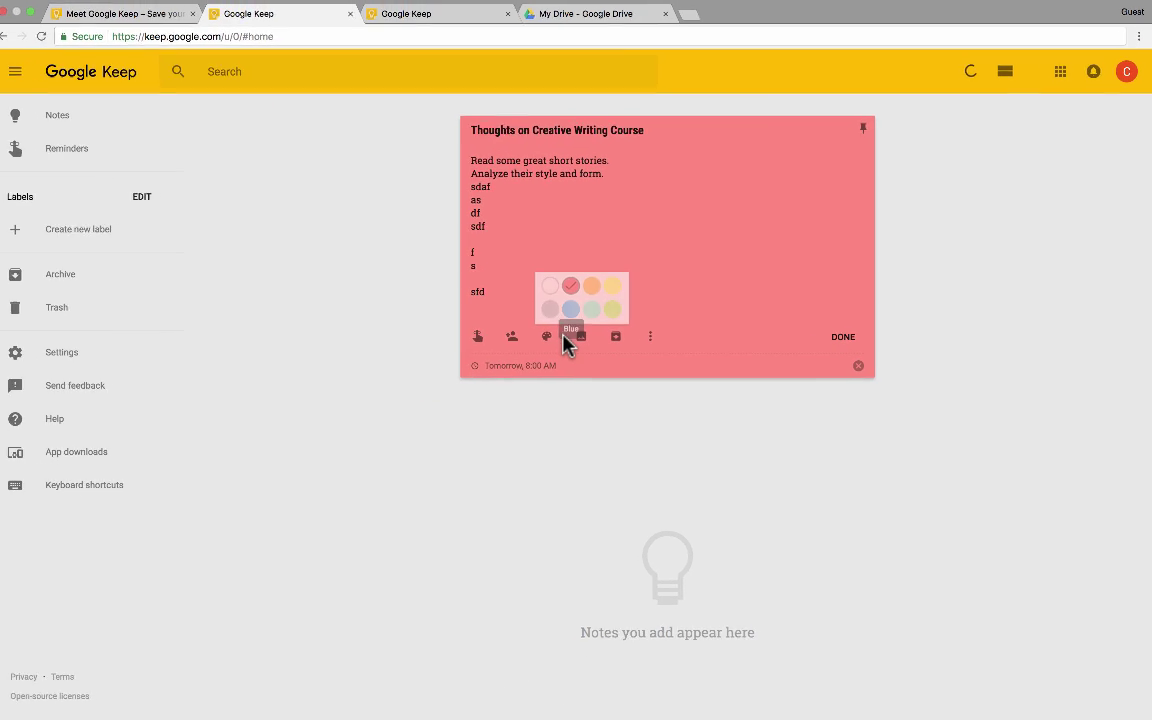
left_click(597, 290)
left_click(360, 343)
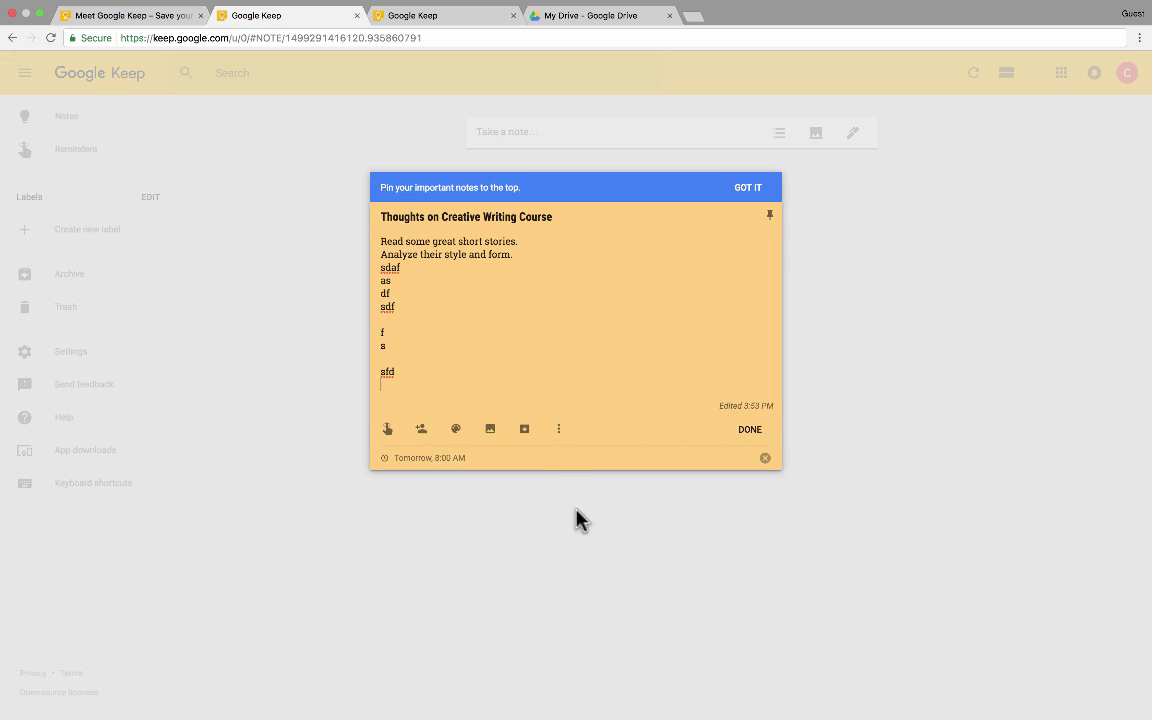
mouse_move(455, 431)
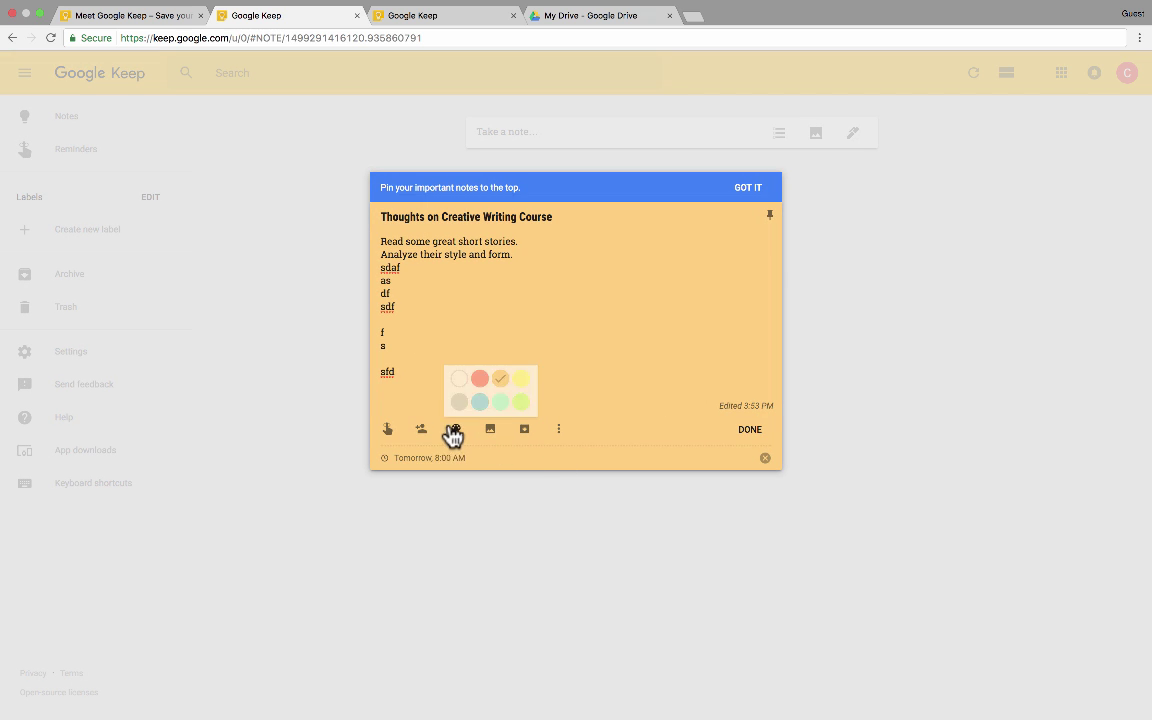
left_click(521, 403)
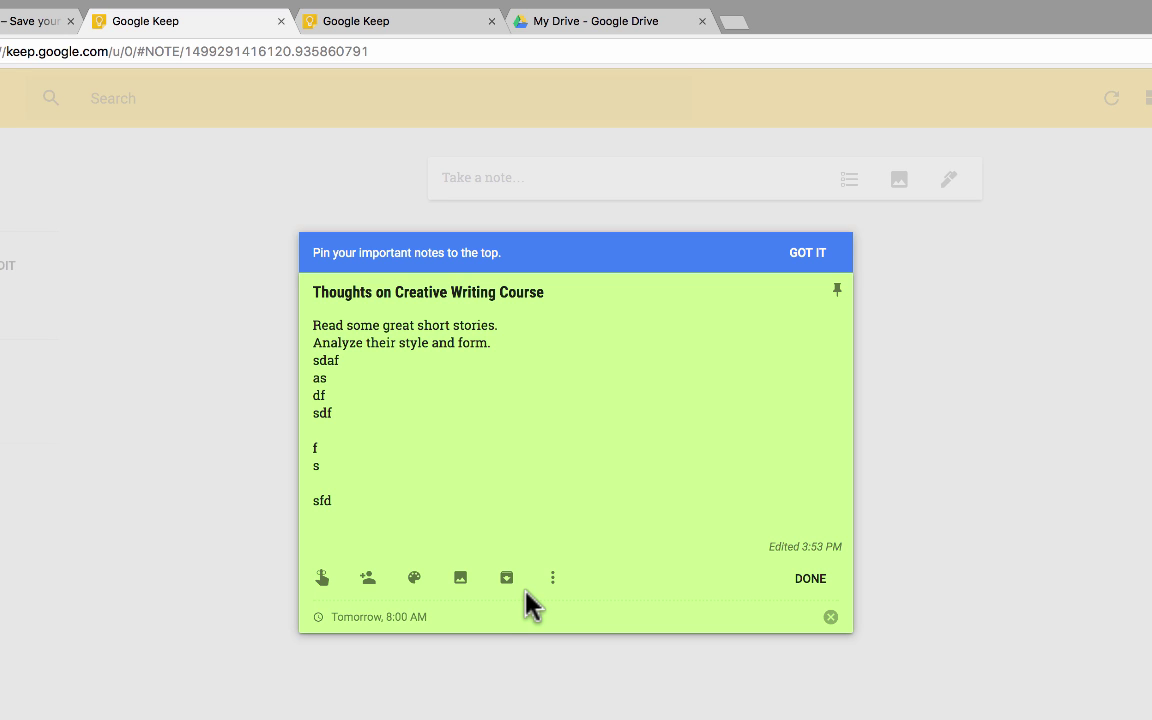
- Attach the William Sydney Porter photo, "Kafka.jpg" and "Edgar_Allan_Poe_daguerreotype_crop.png" from the photos folder to the note
left_click(460, 578)
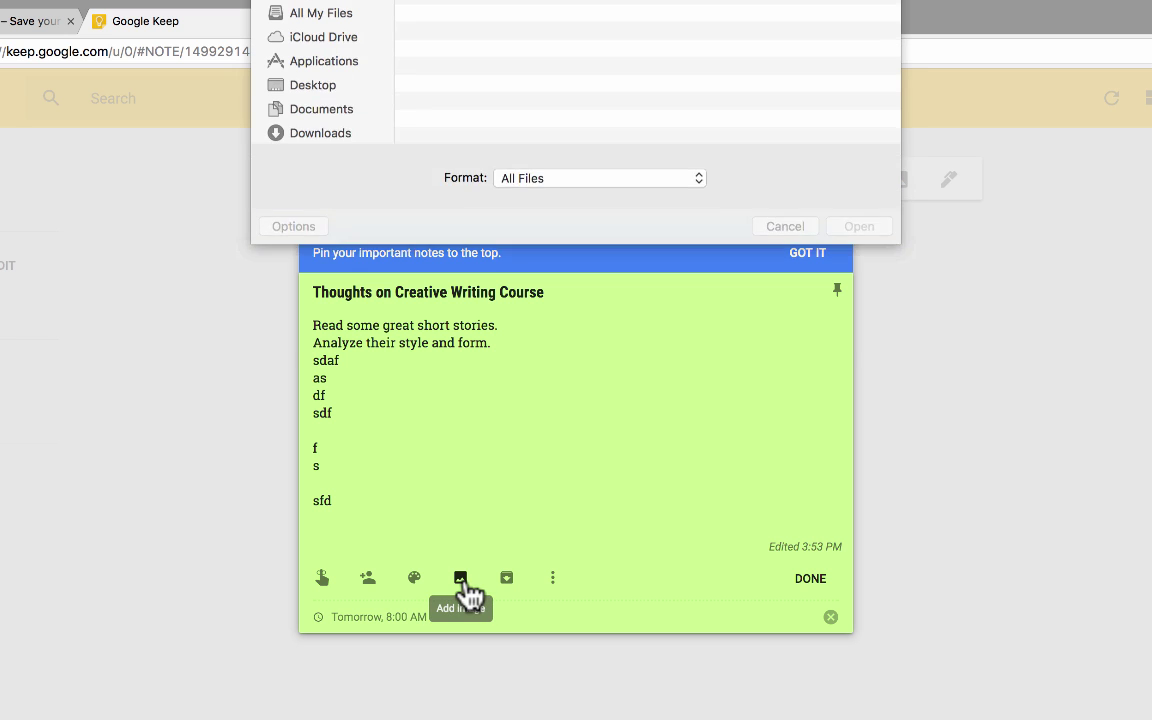
left_click(468, 119)
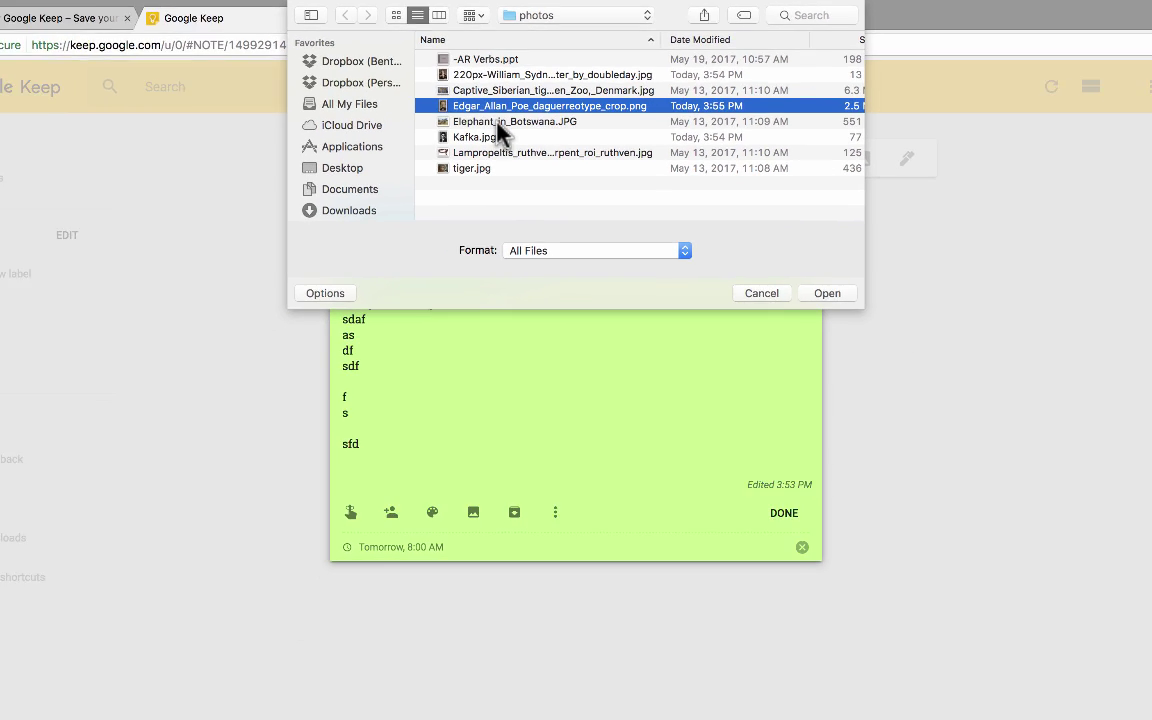
left_click(480, 138, "super")
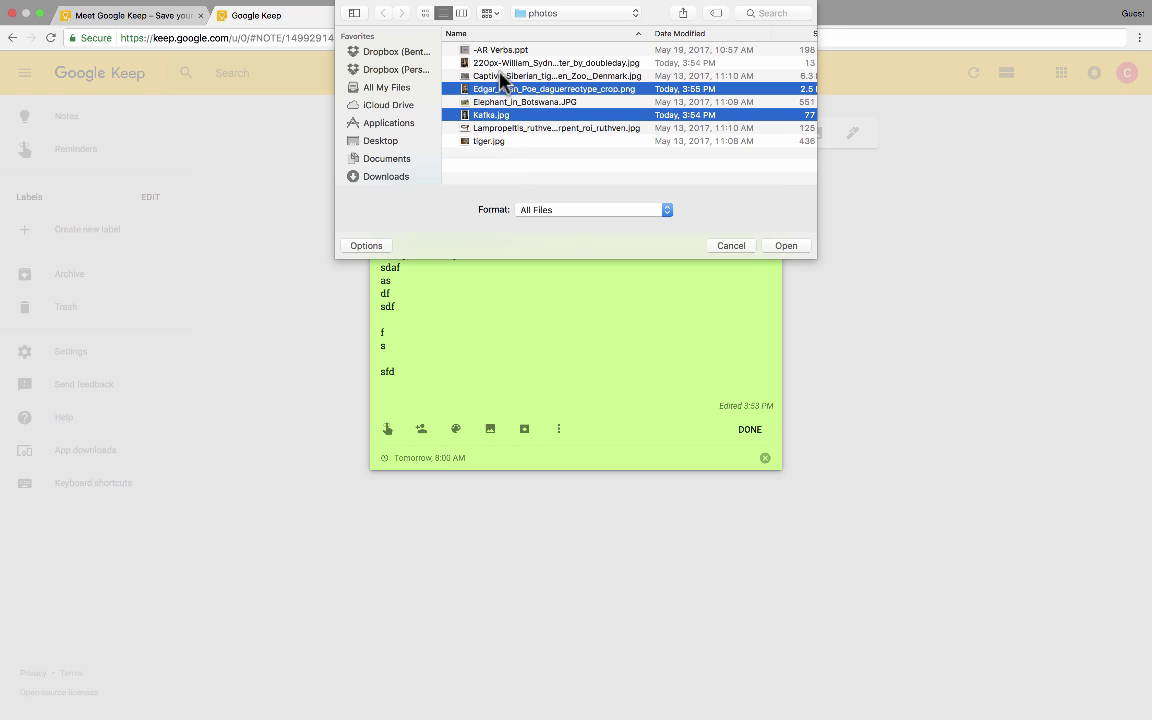
left_click(783, 246)
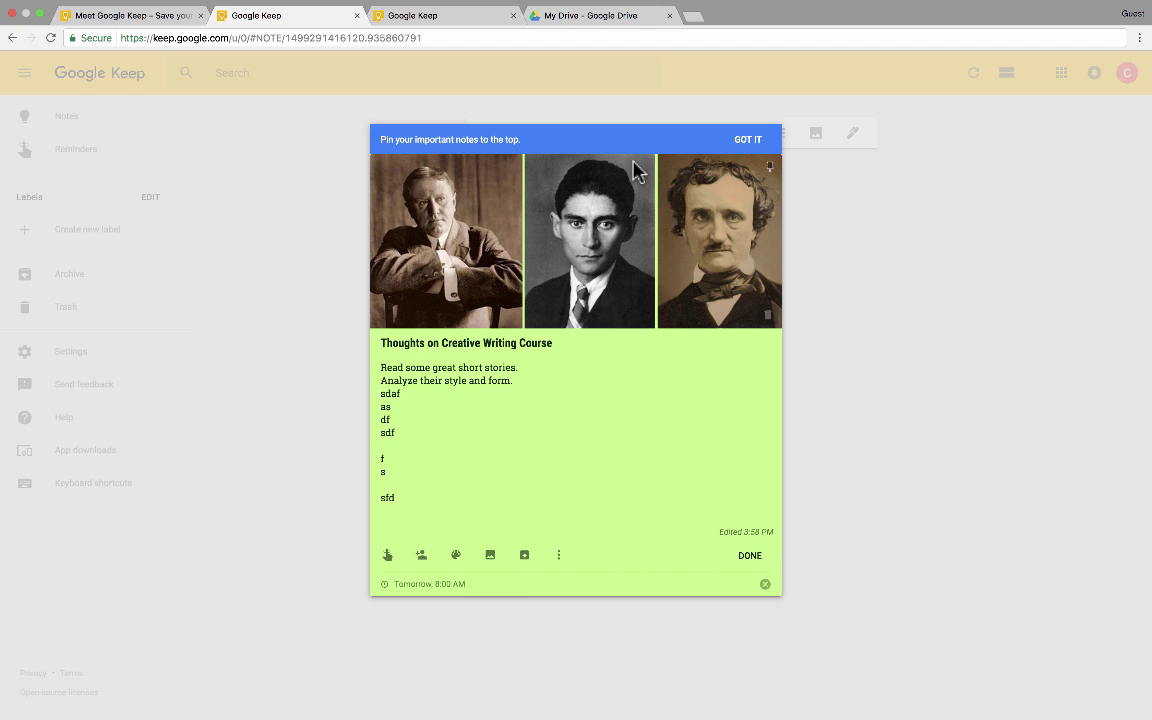
- Create the label "Course Development" and apply it to the note
mouse_move(663, 283)
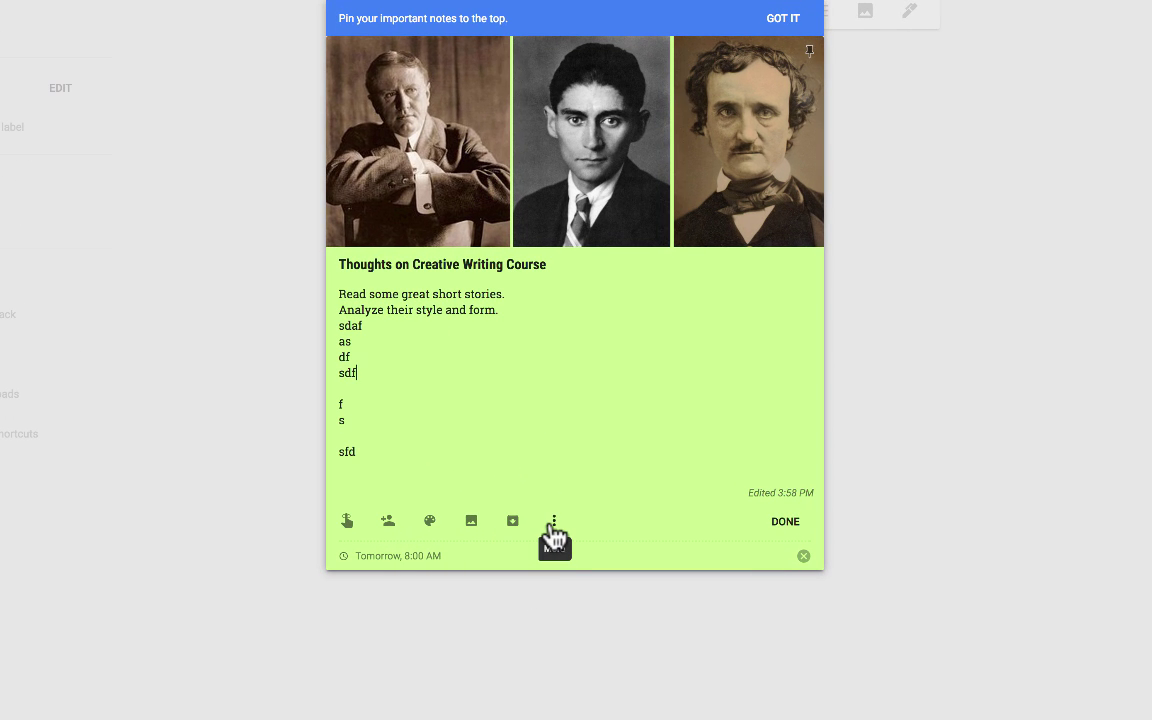
left_click(554, 522)
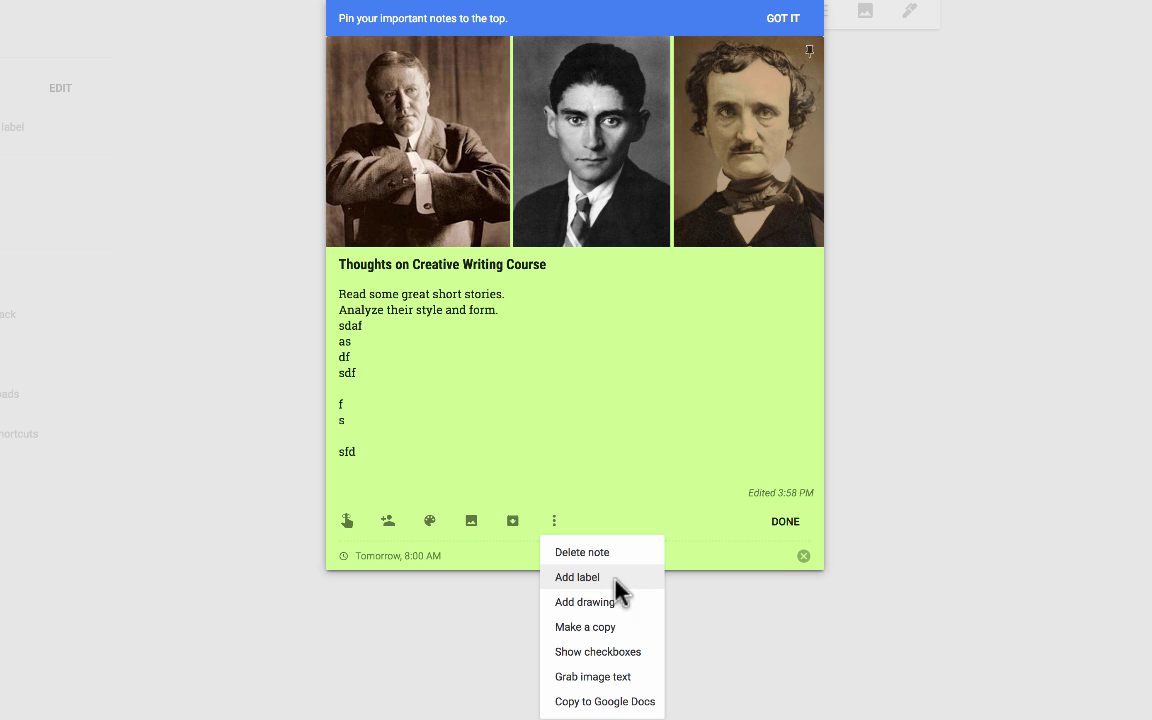
left_click(614, 578)
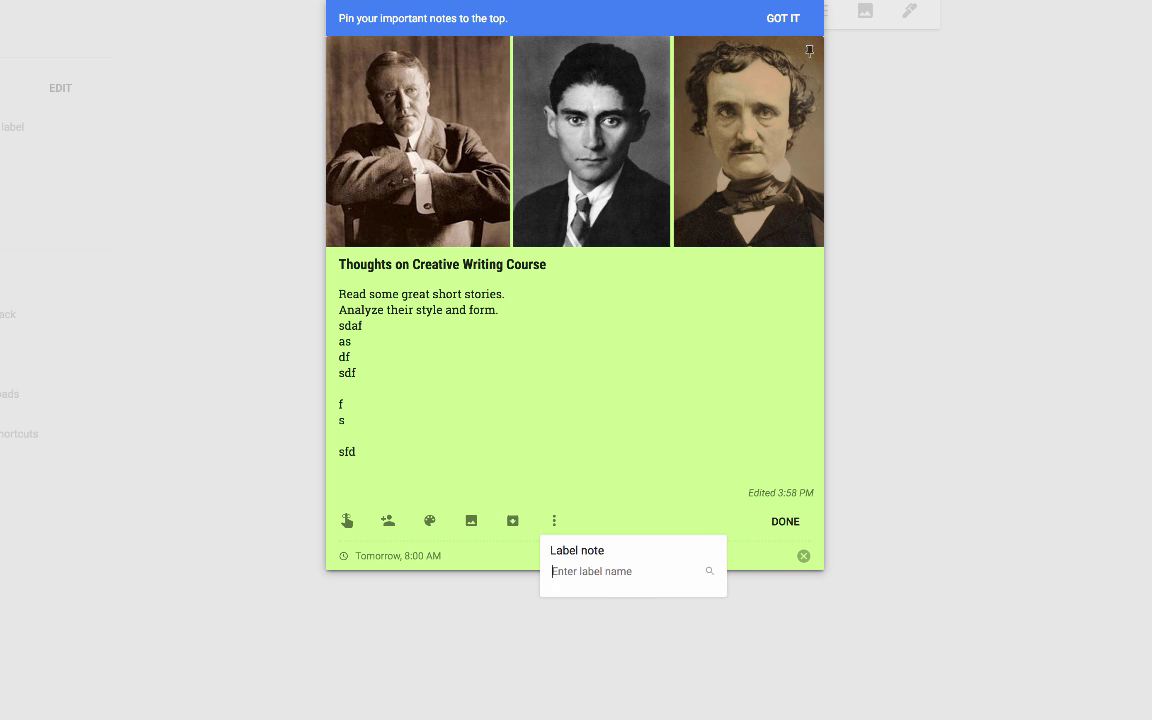
type("Course De")
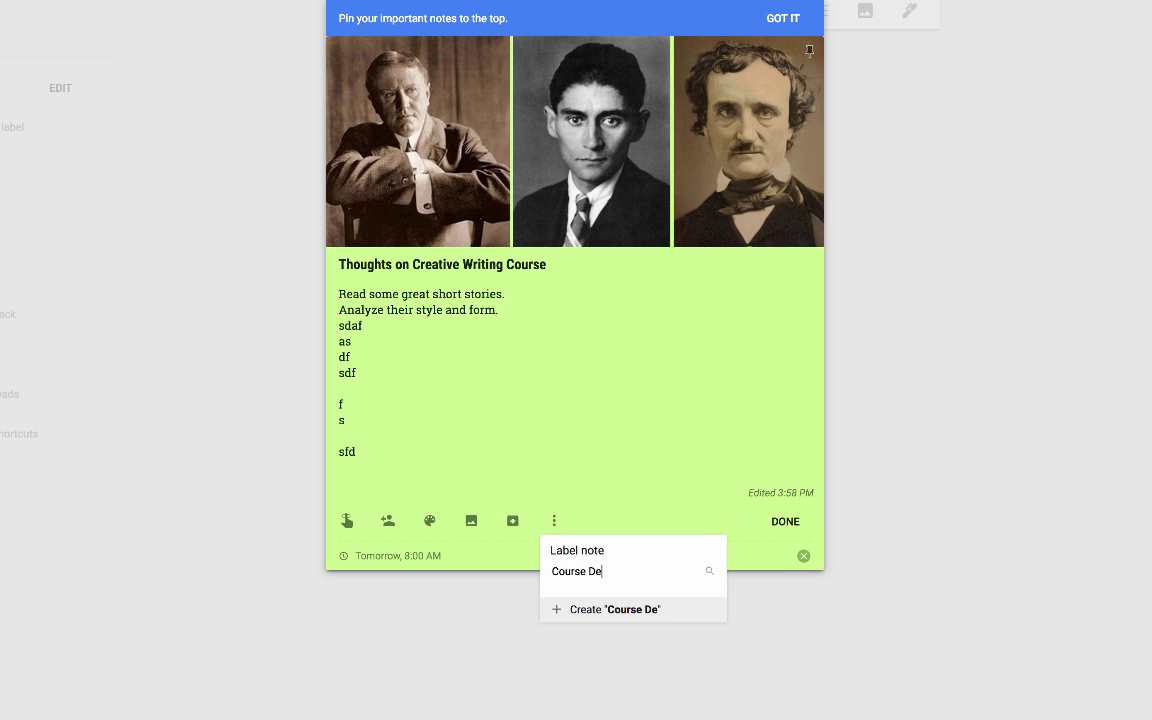
type("velopment")
left_click(562, 609)
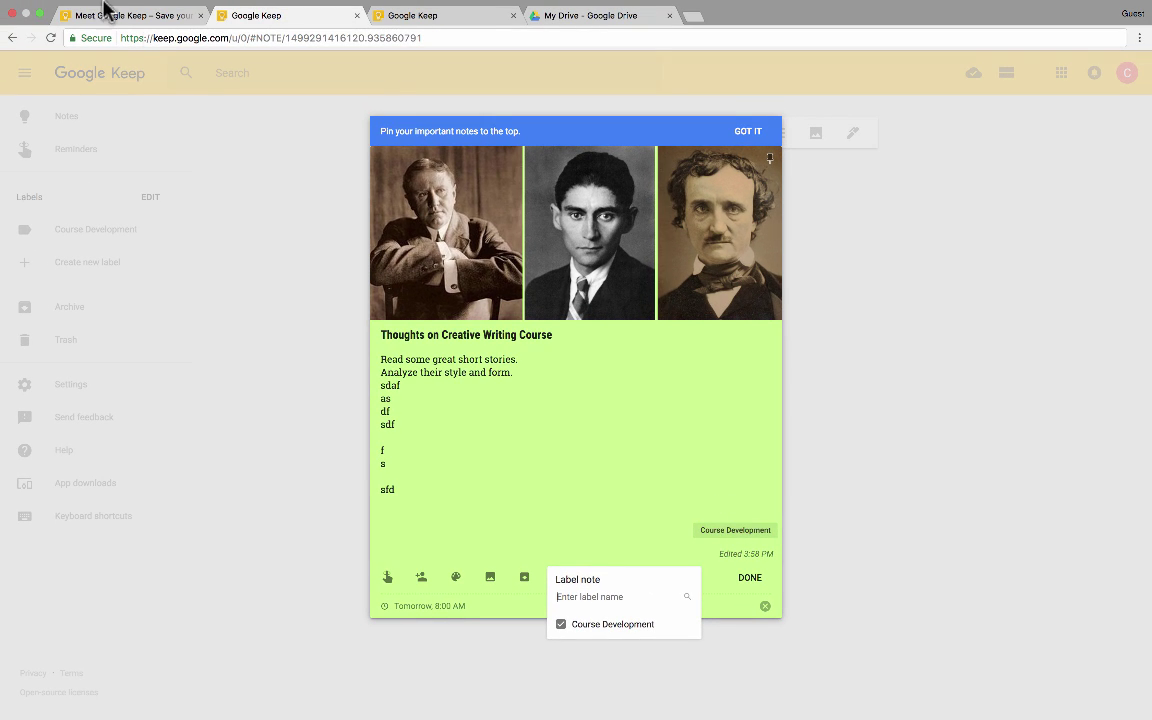
- Close the note, search for "course development", and view the notes filed under the Course Development label
left_click(216, 90)
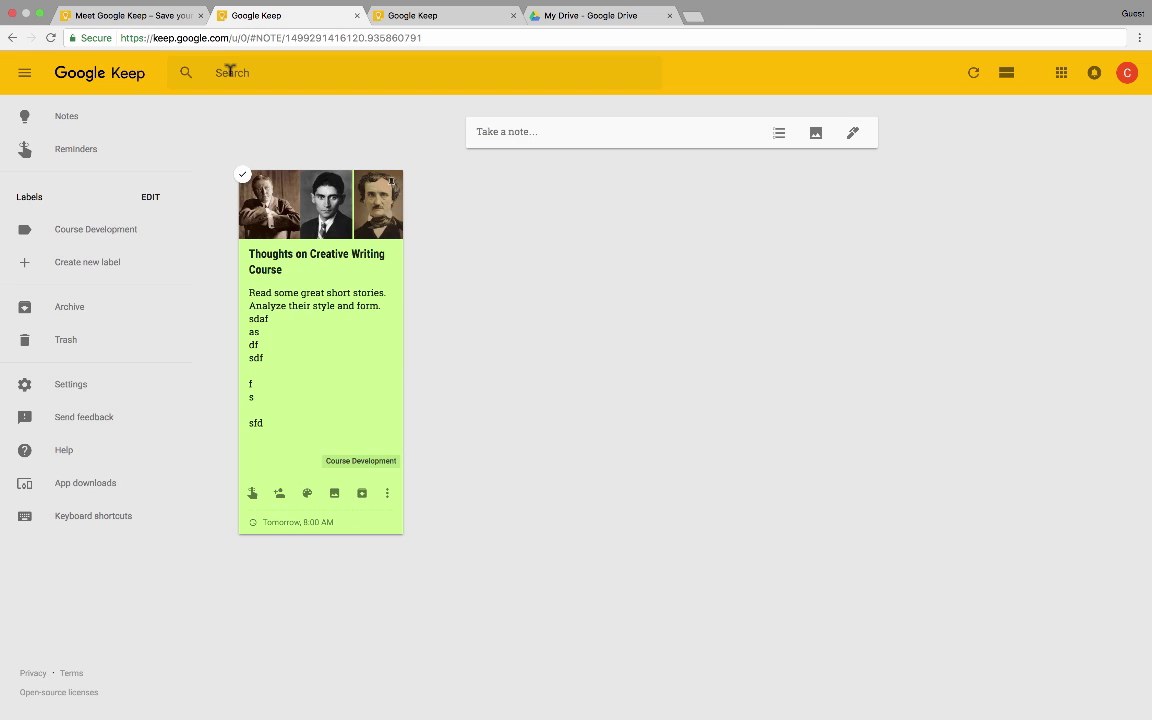
left_click(229, 72)
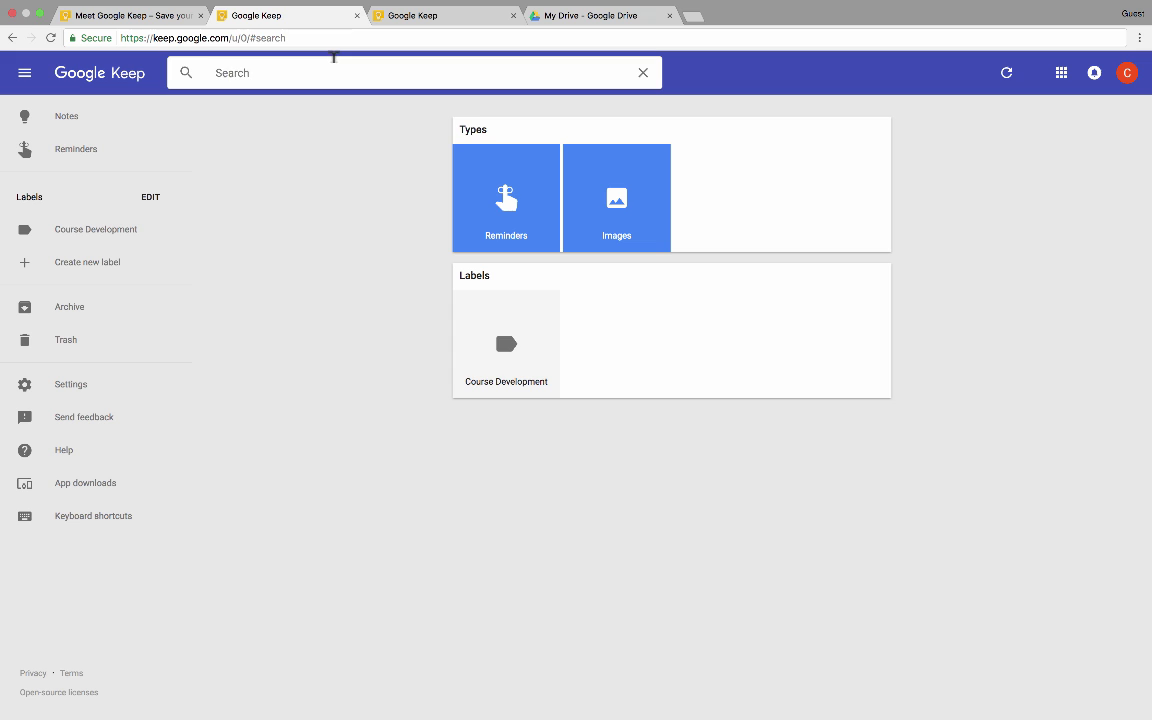
type("course development")
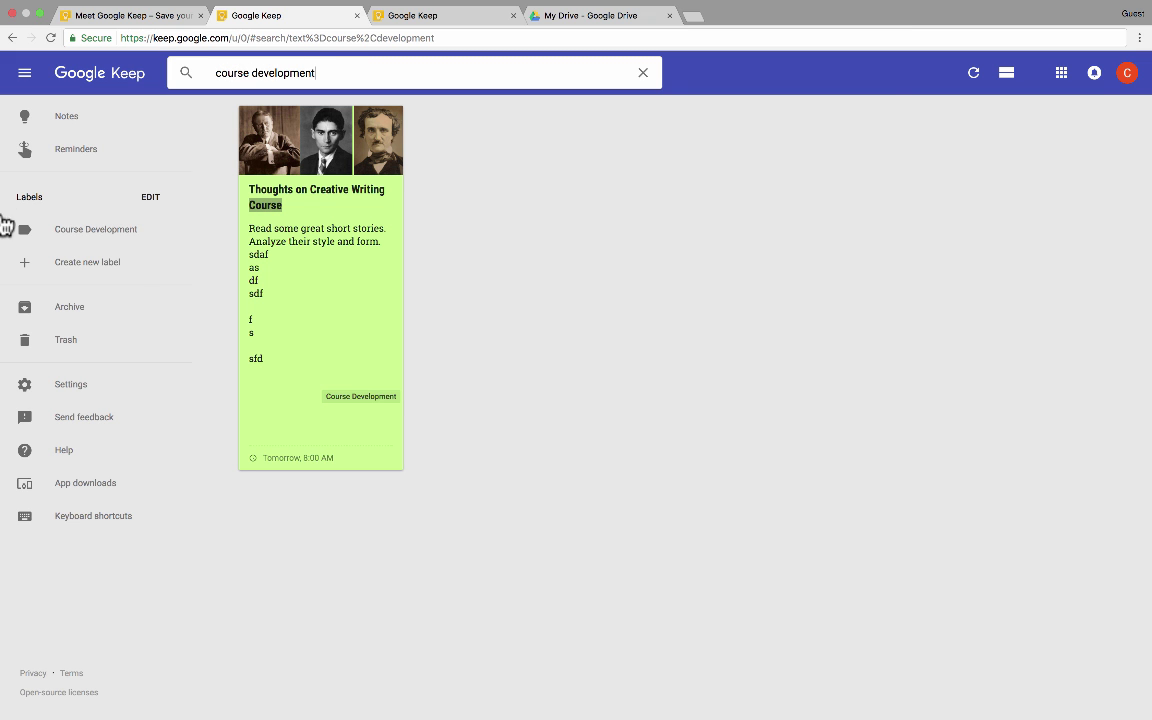
left_click(71, 238)
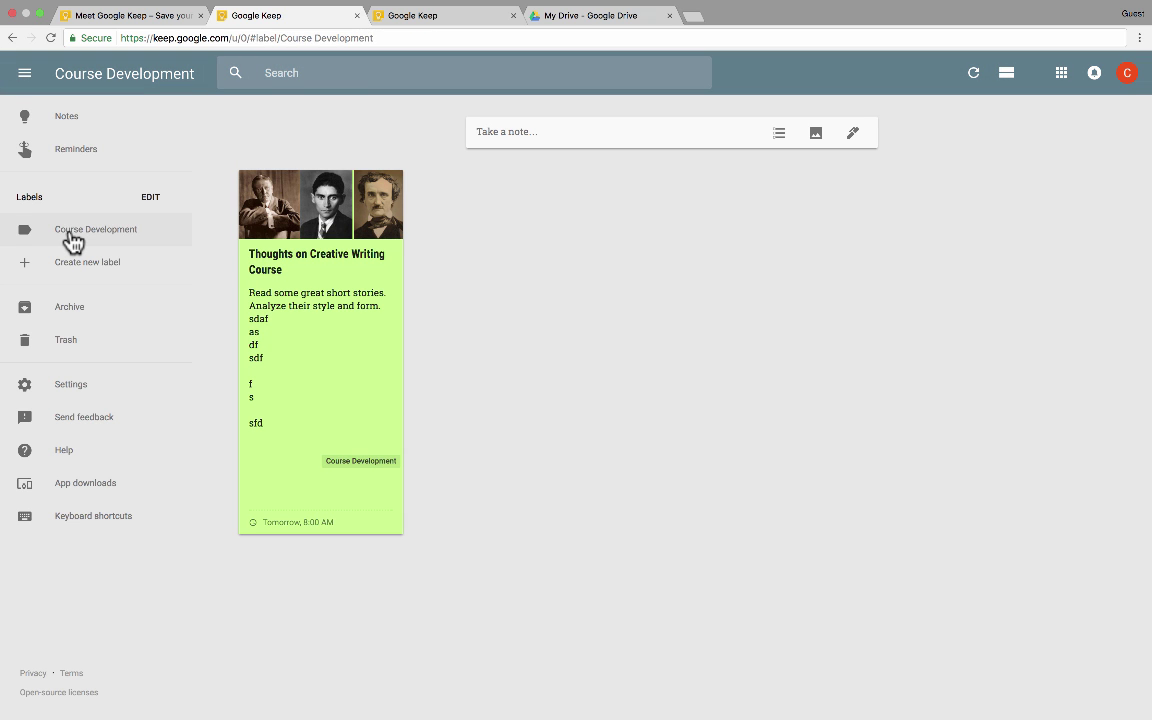
- Add a drawing to the Creative Writing note and sketch several freehand black pen strokes across its upper half
left_click(292, 400)
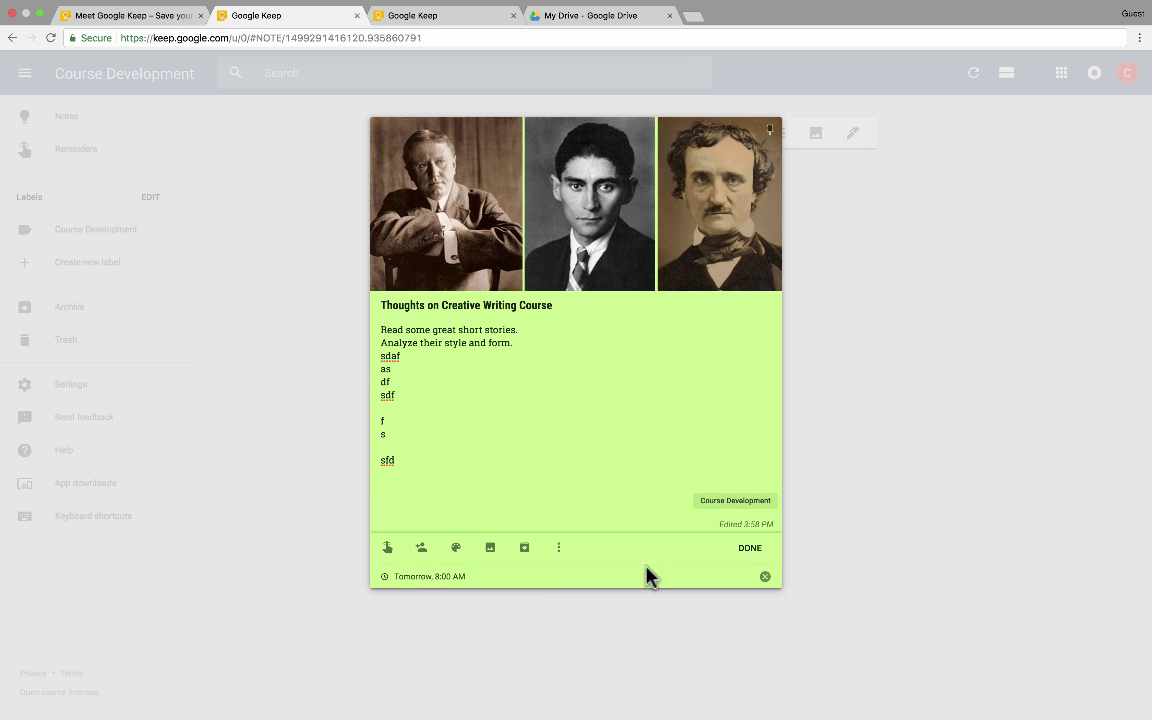
left_click(558, 549)
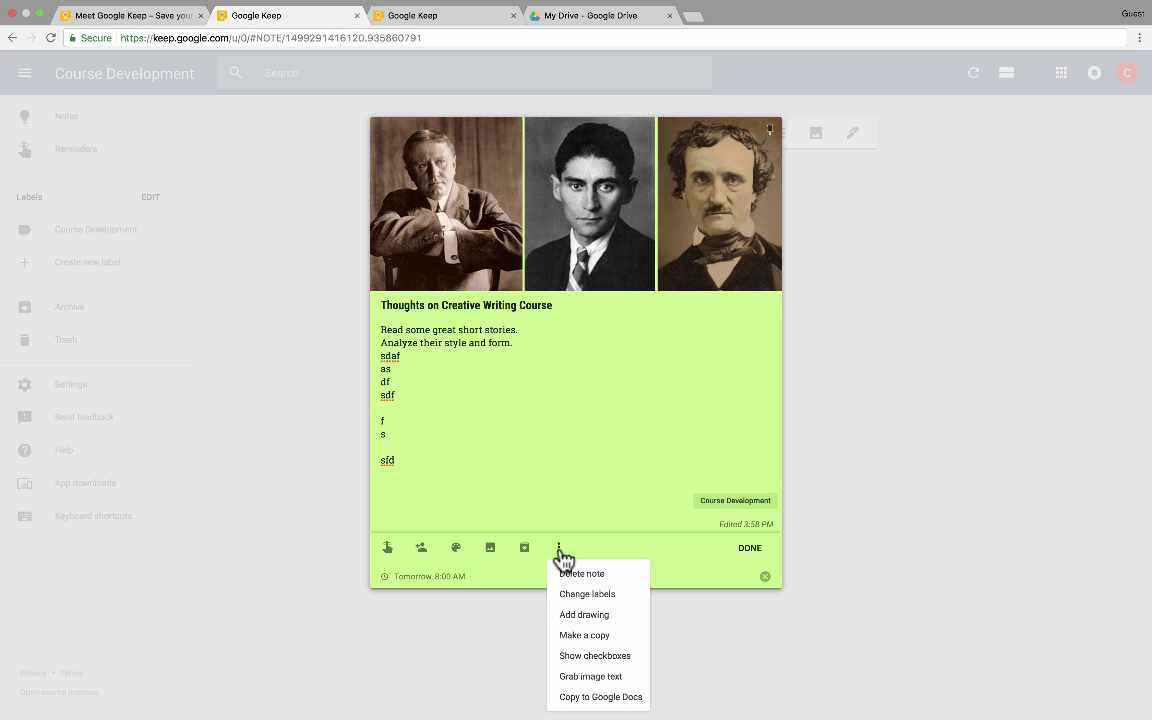
left_click(610, 622)
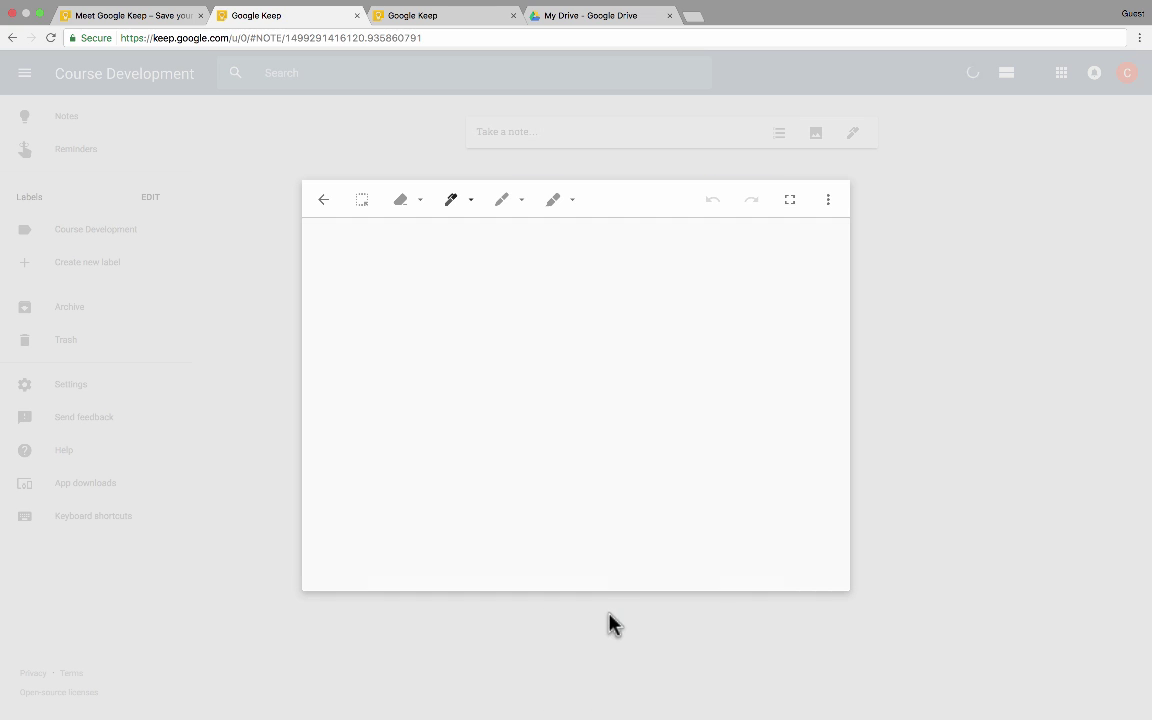
left_click_drag(419, 307, 455, 377)
left_click_drag(460, 434, 466, 463)
left_click_drag(609, 320, 585, 468)
mouse_move(398, 295)
left_mouse_down()
mouse_move(712, 294)
mouse_move(473, 252)
mouse_move(460, 252)
mouse_move(627, 293)
mouse_move(448, 277)
mouse_move(666, 346)
left_mouse_up()
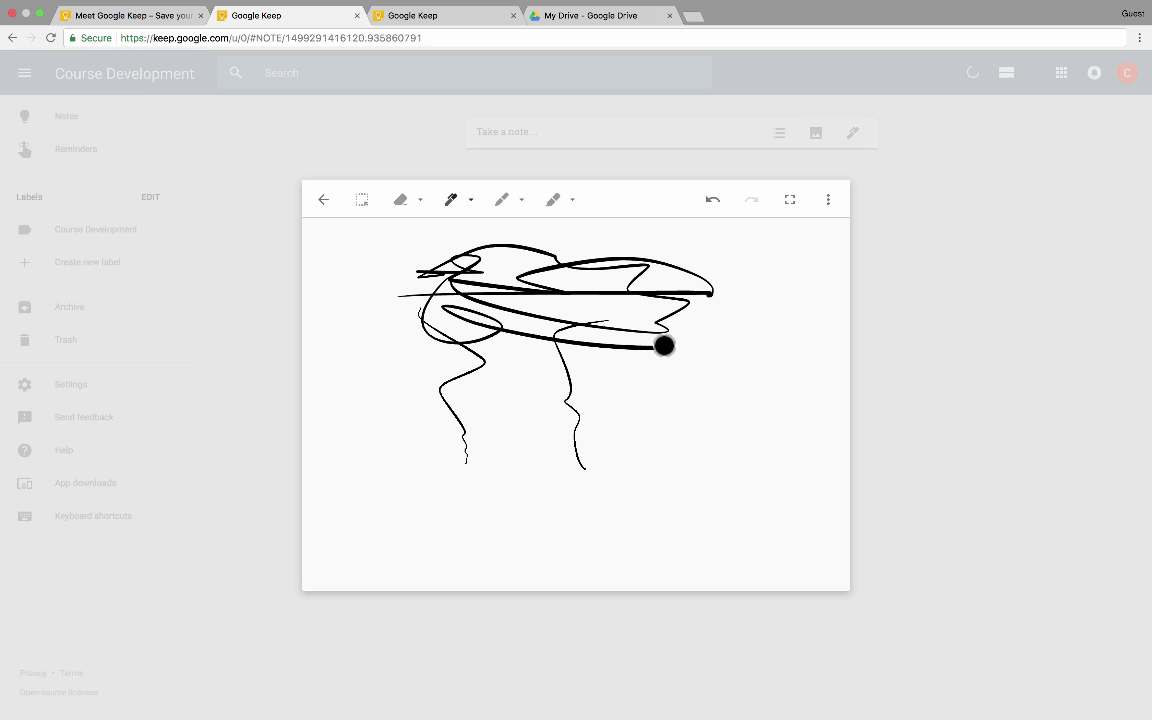
- Add a green highlighter squiggle beside the black strokes and return from the drawing to the note
left_click(551, 203)
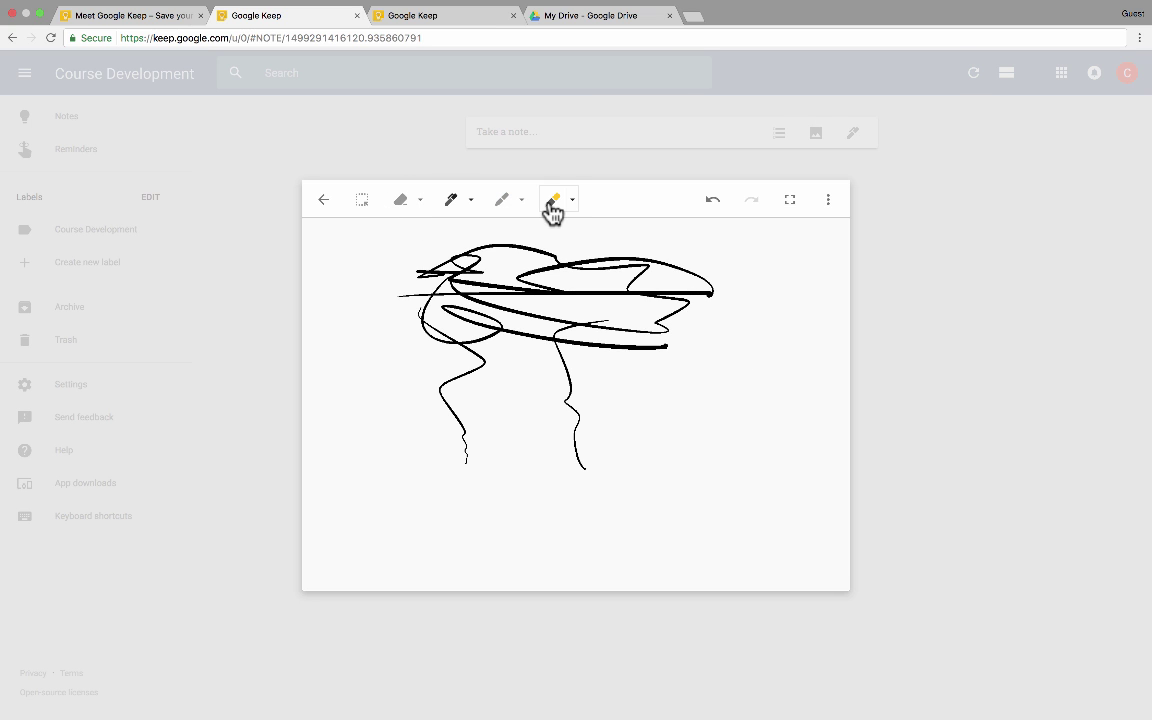
left_click(571, 203)
left_click(553, 231)
left_click_drag(394, 282, 395, 363)
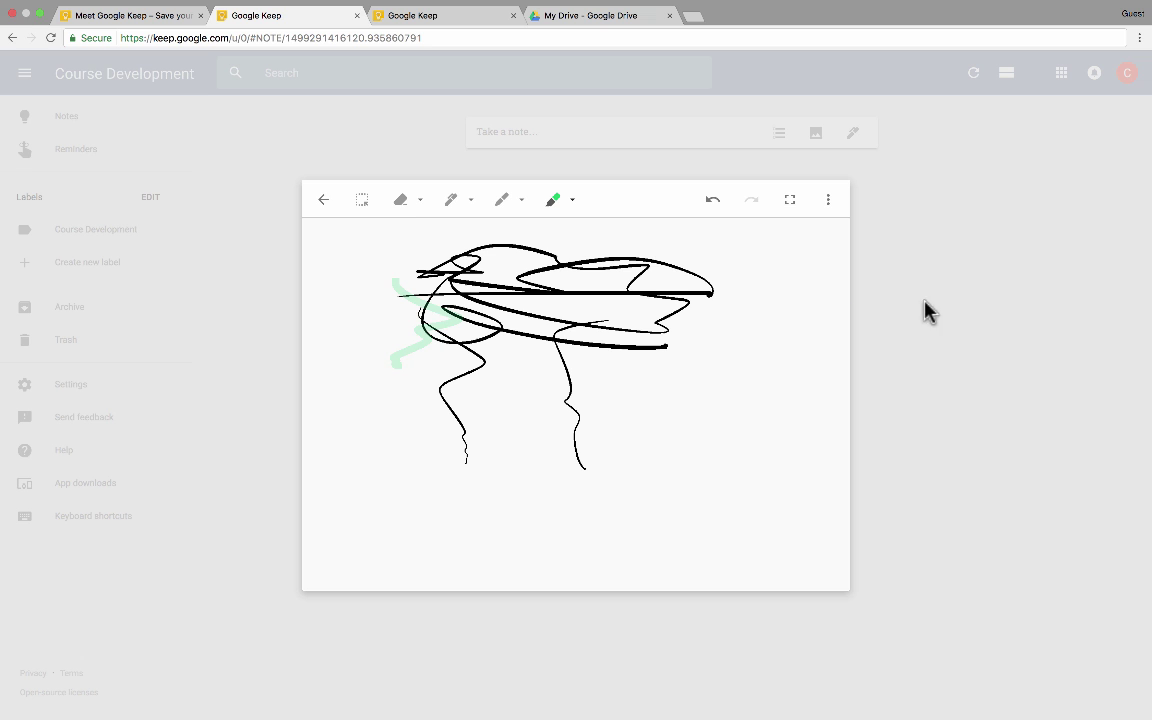
left_click(323, 200)
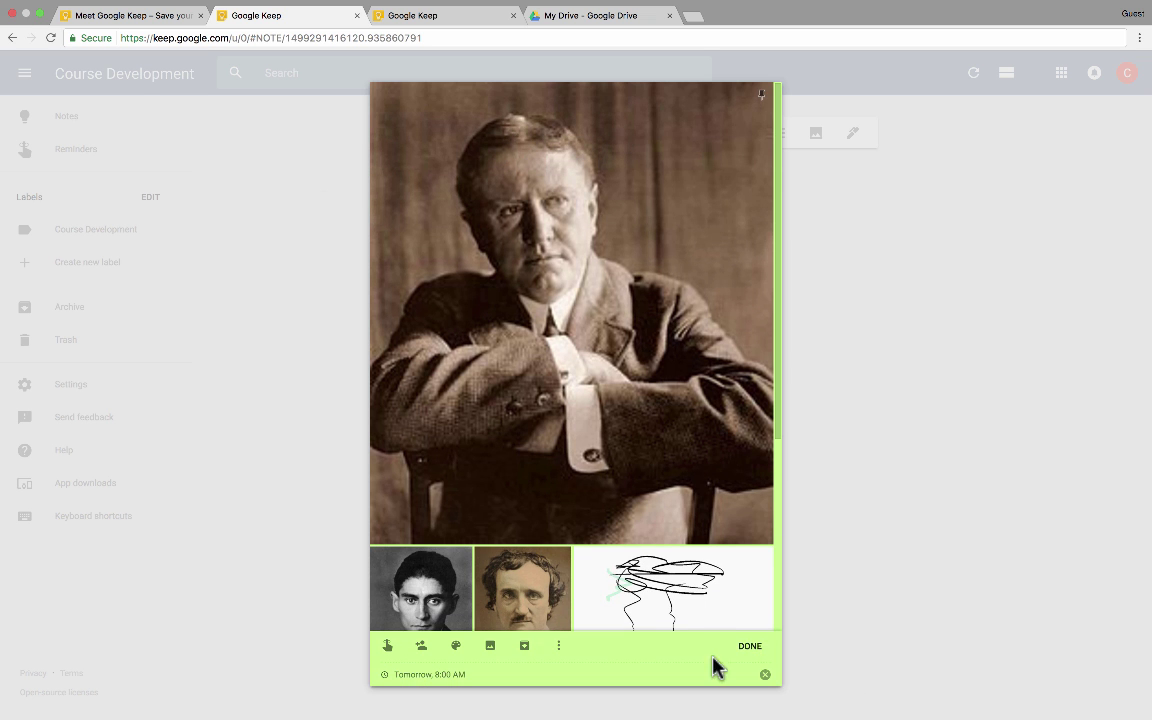
- Make a copy of the note and close the copy
scroll(699, 620, "down", 3)
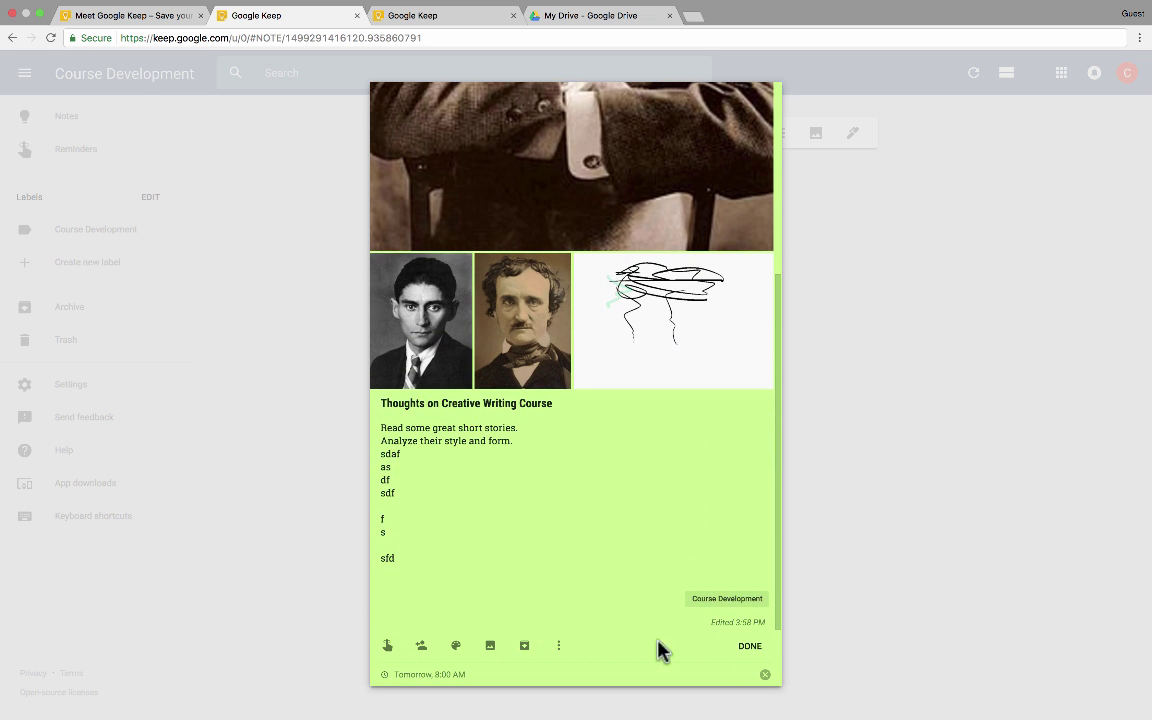
left_click(558, 645)
left_click(590, 558)
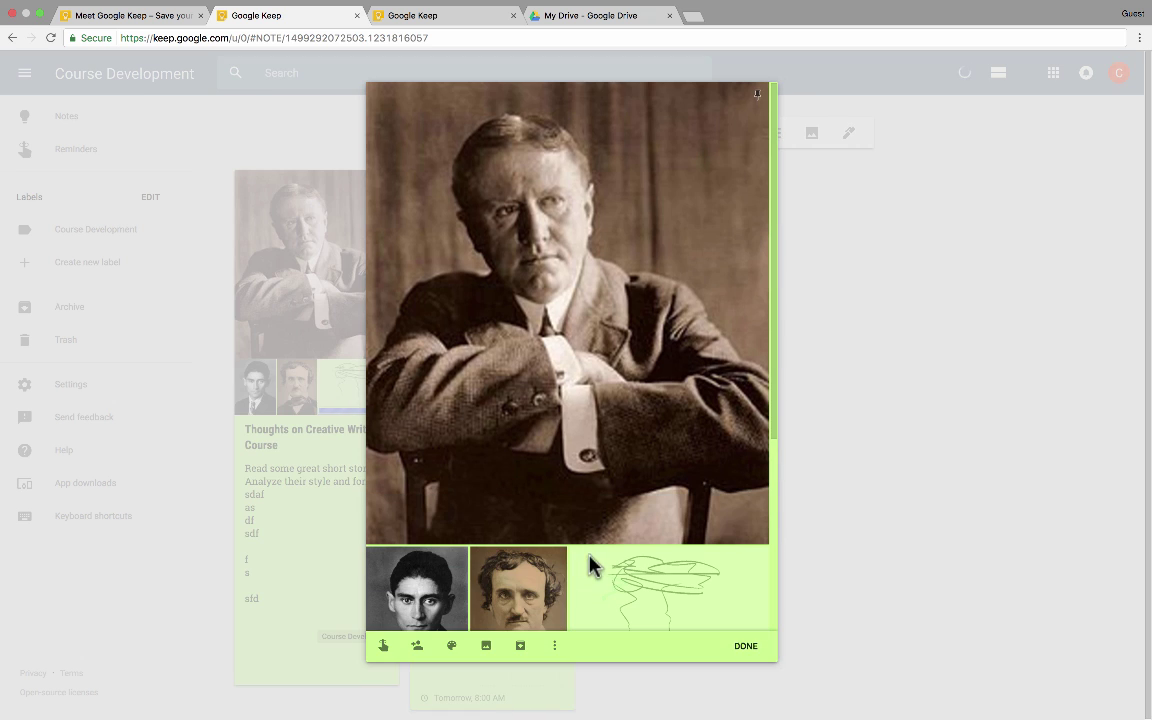
left_click(1010, 326)
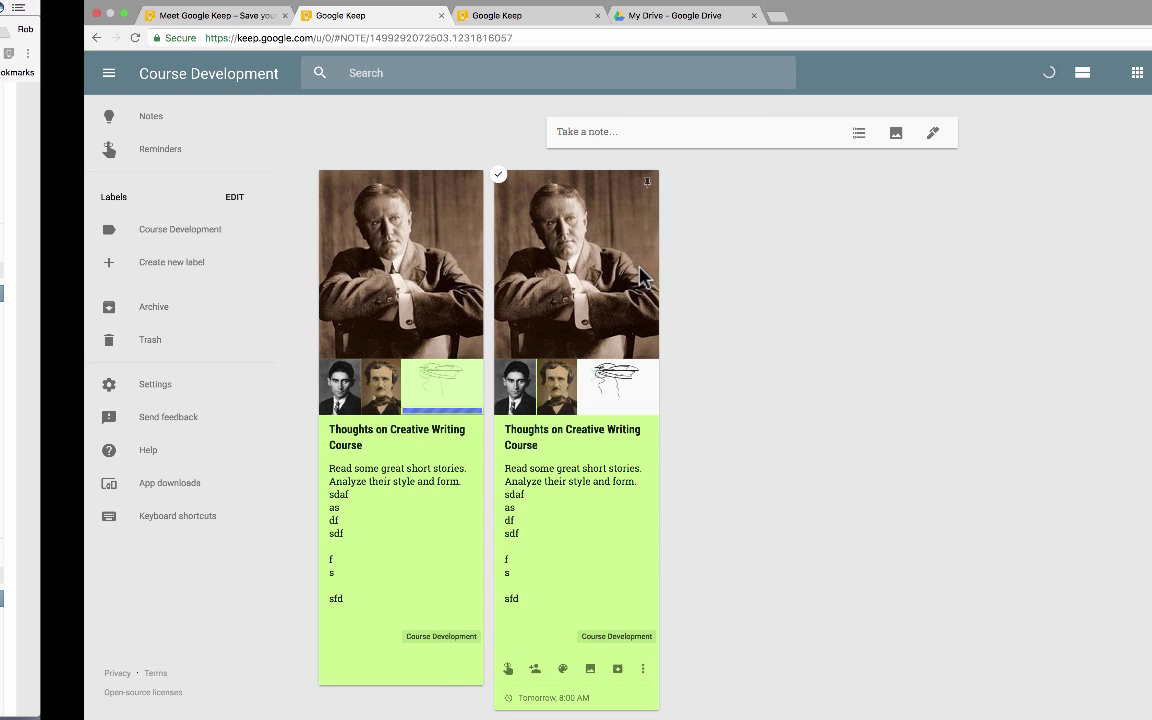
- Delete the original note that carries the reminder, keeping the copy, and dismiss the notification
left_click(643, 668)
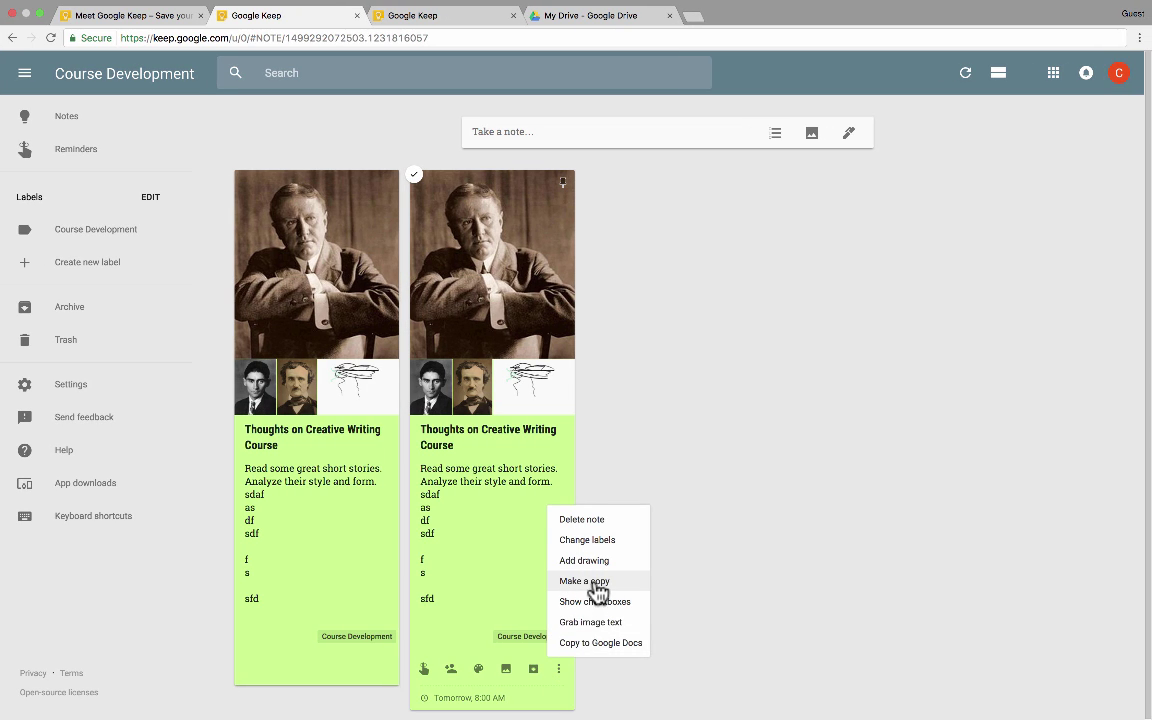
left_click(584, 520)
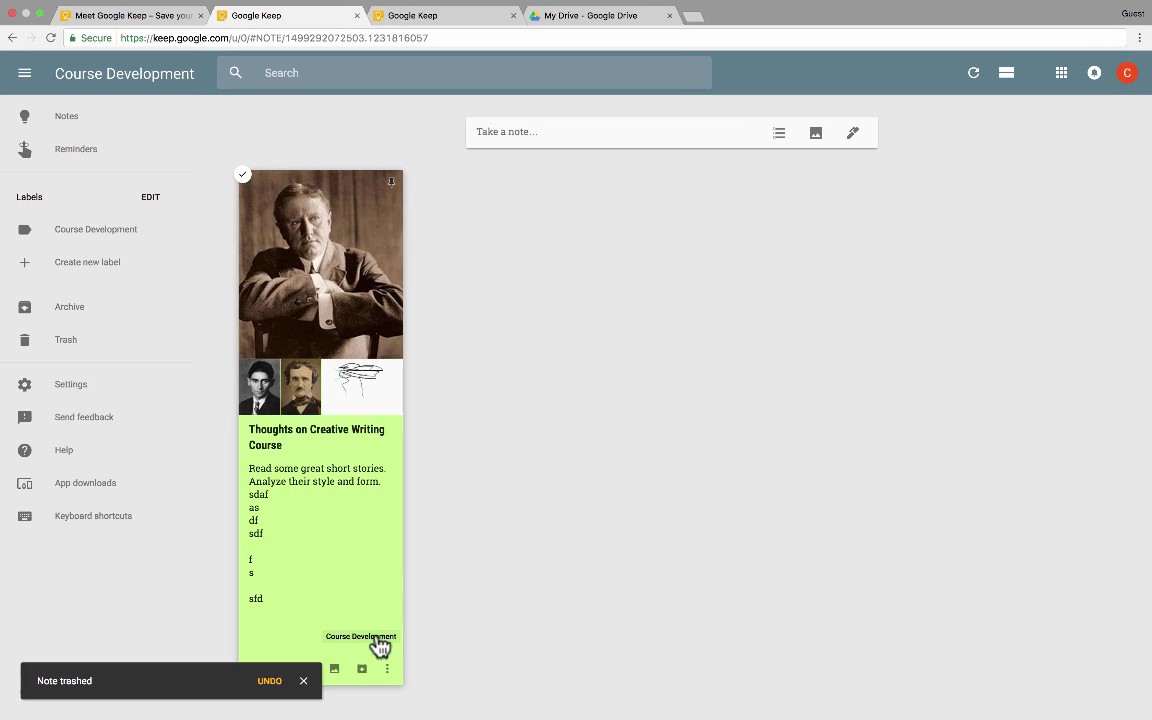
left_click(304, 681)
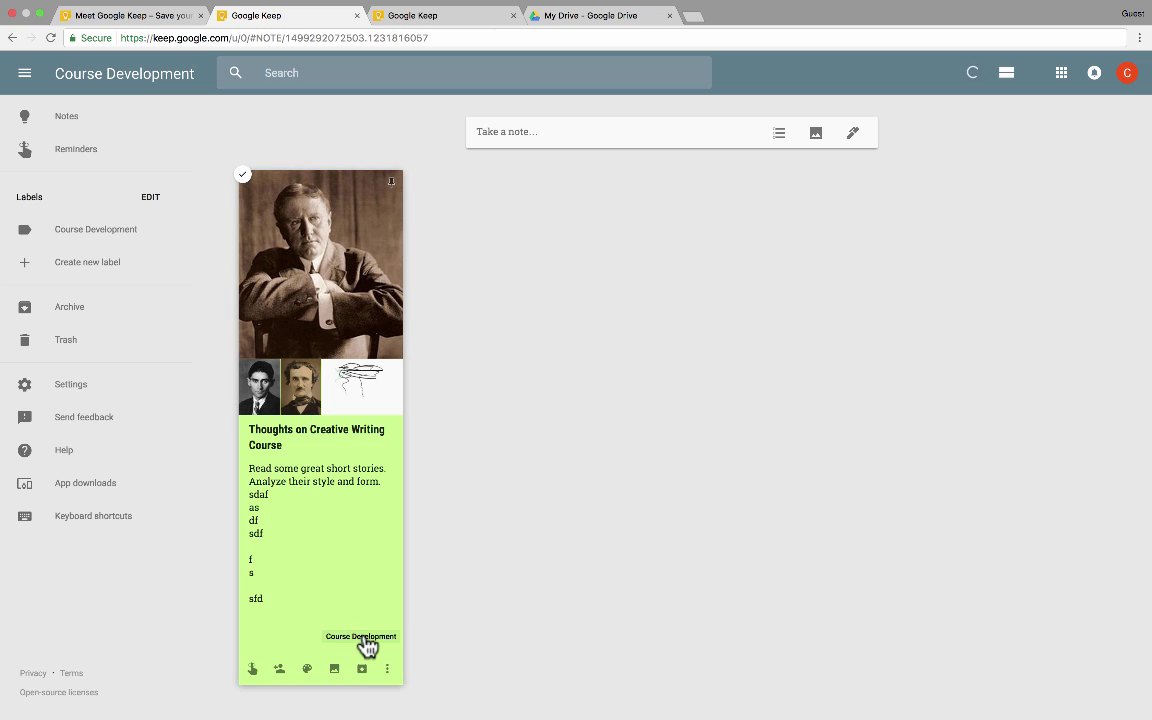
- Show checkboxes for the lines of the remaining note, and turn them back into plain text
left_click(387, 630)
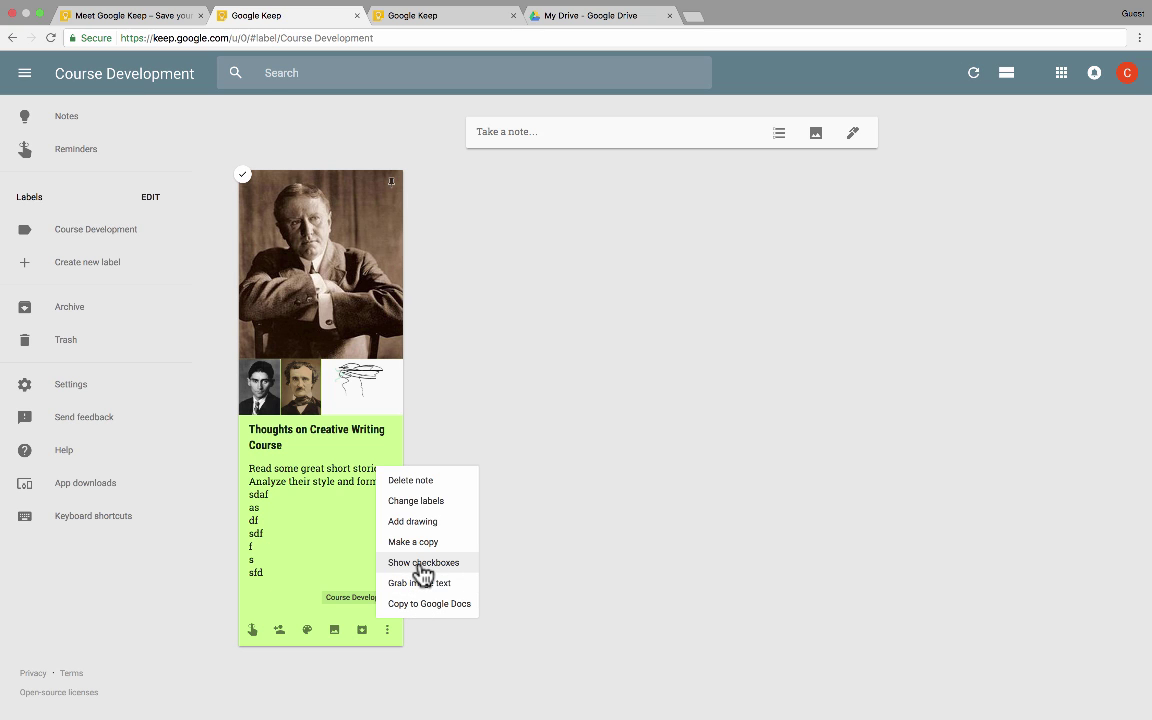
left_click(420, 563)
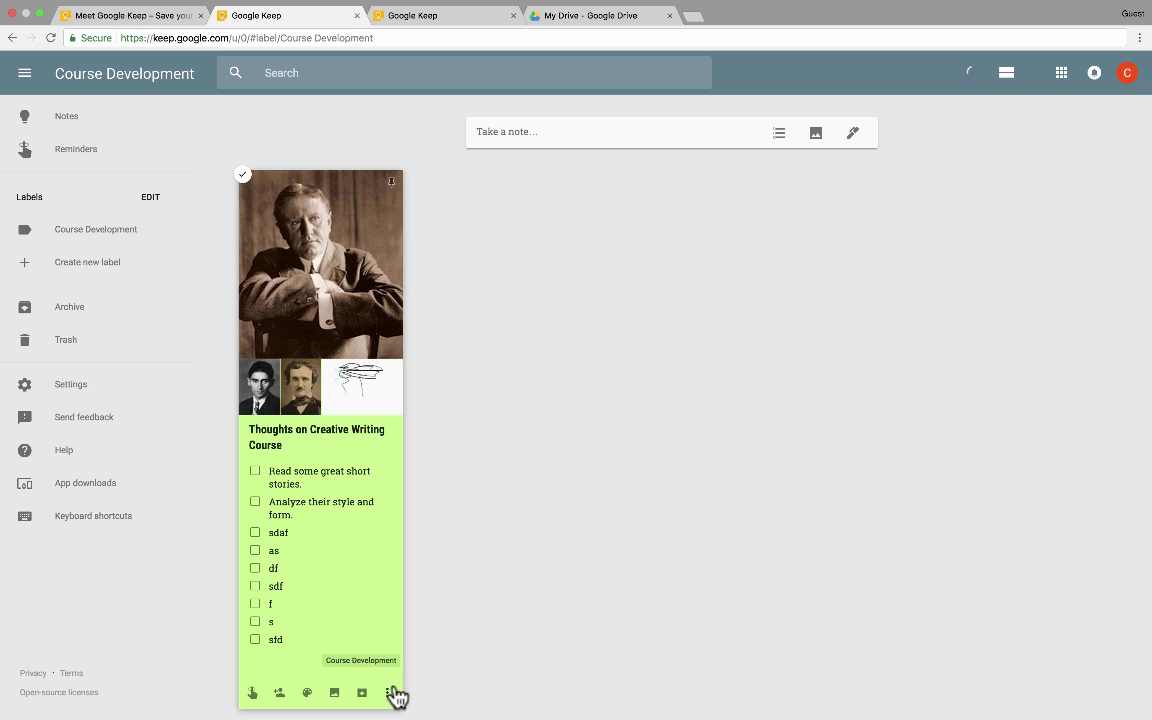
left_click(390, 693)
left_click(404, 626)
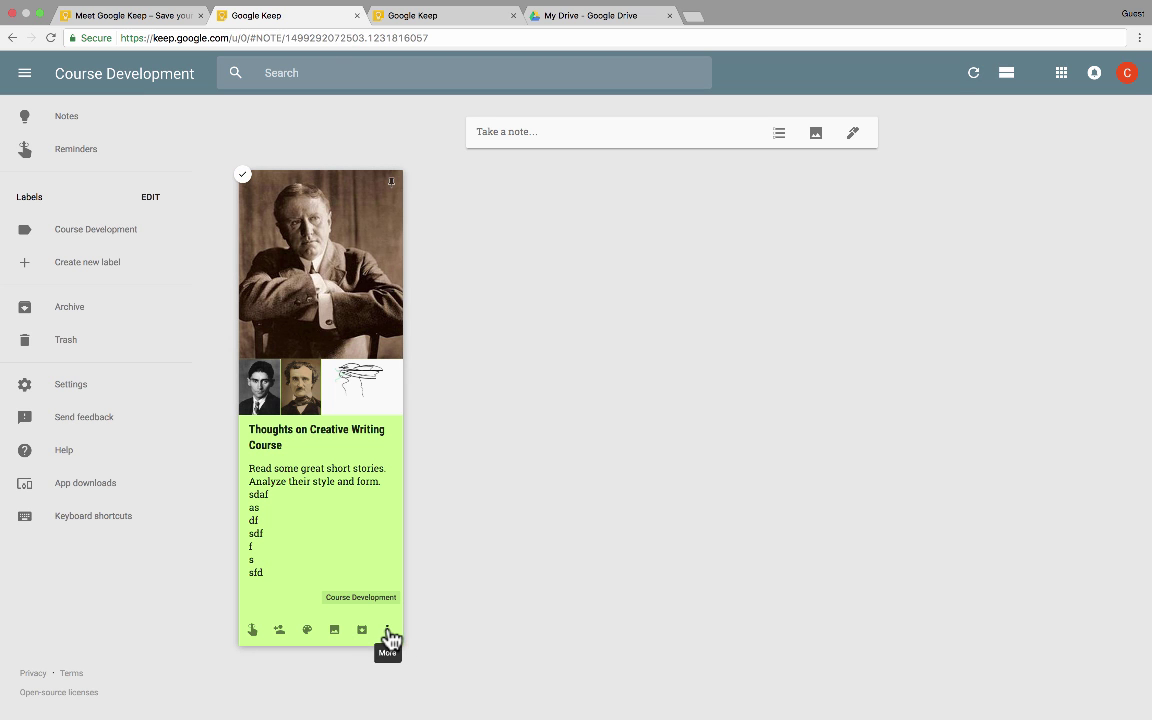
- Open the Thoughts on Creative Writing Course note and copy it, including its images and drawing, to Google Docs
left_click(350, 530)
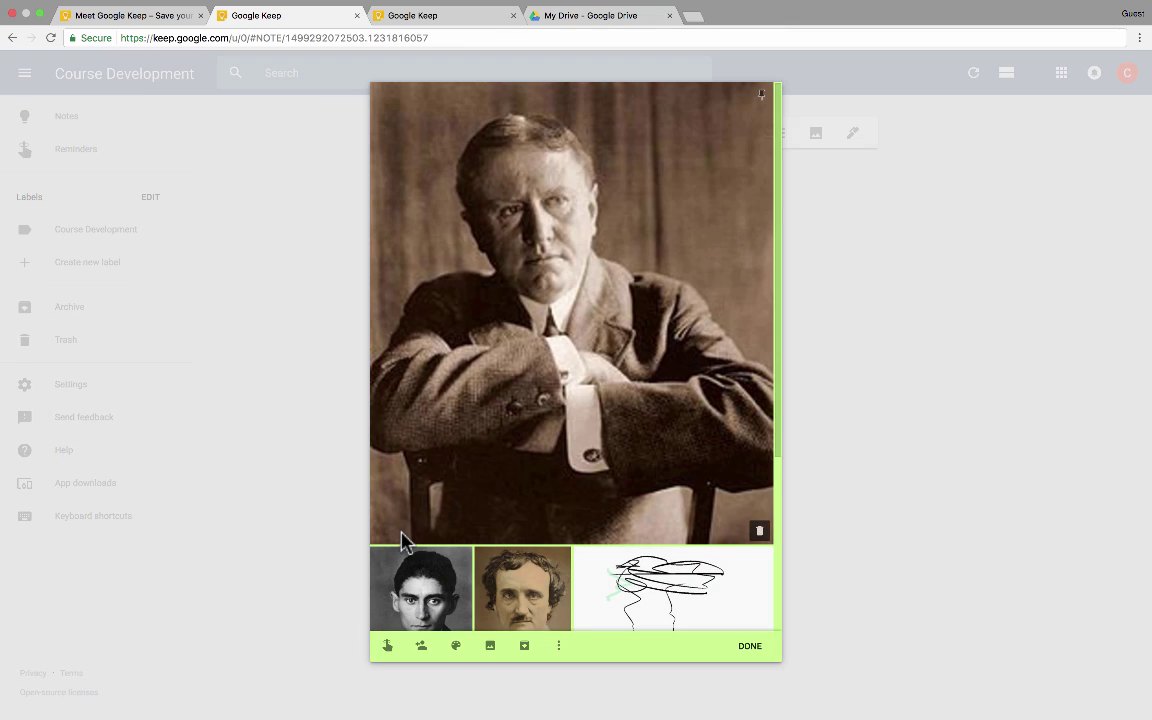
scroll(567, 548, "down", 3)
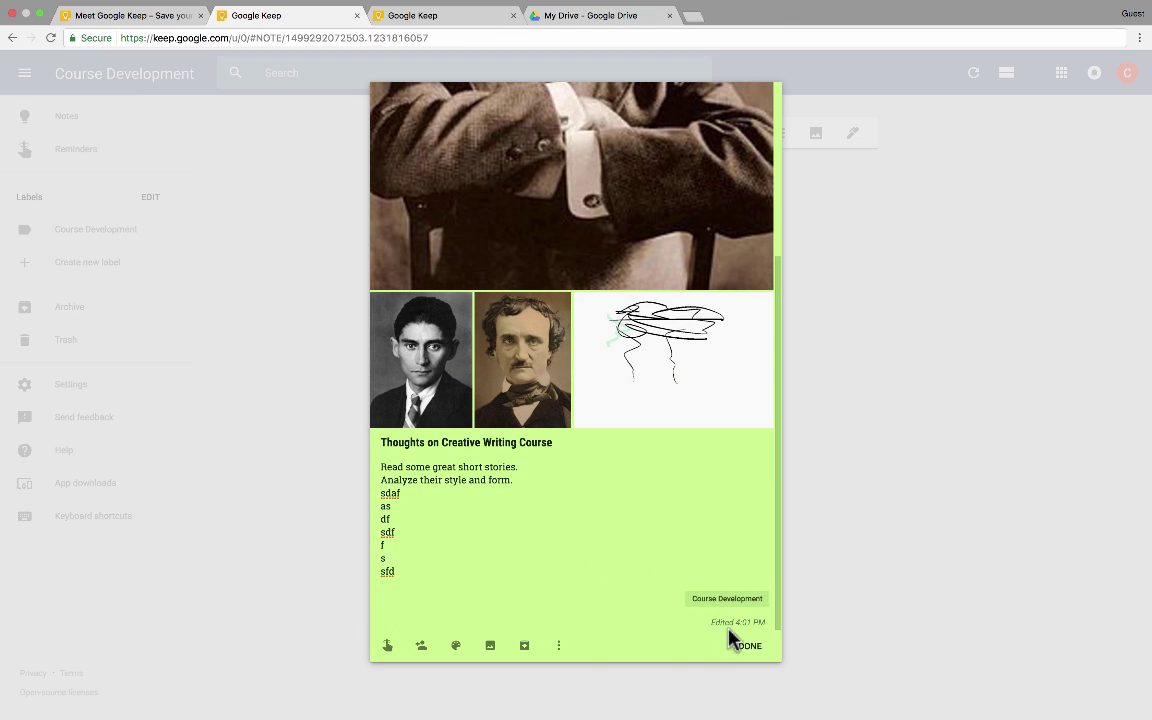
left_click(557, 646)
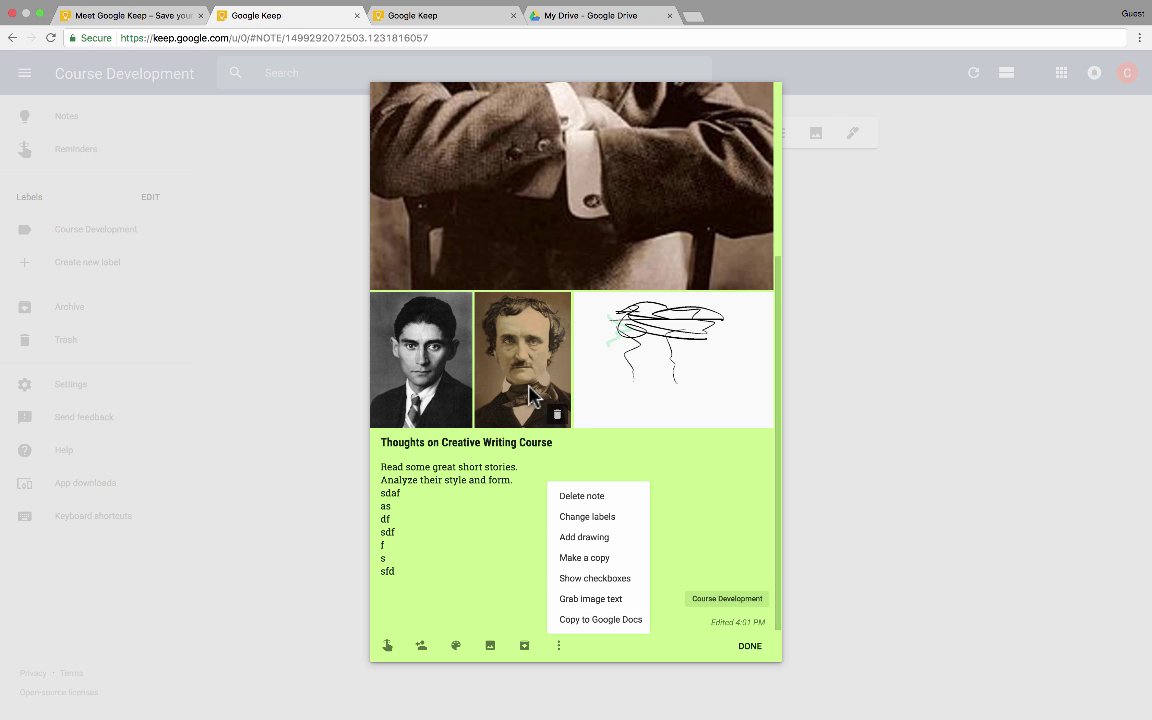
scroll(530, 395, "up", 5)
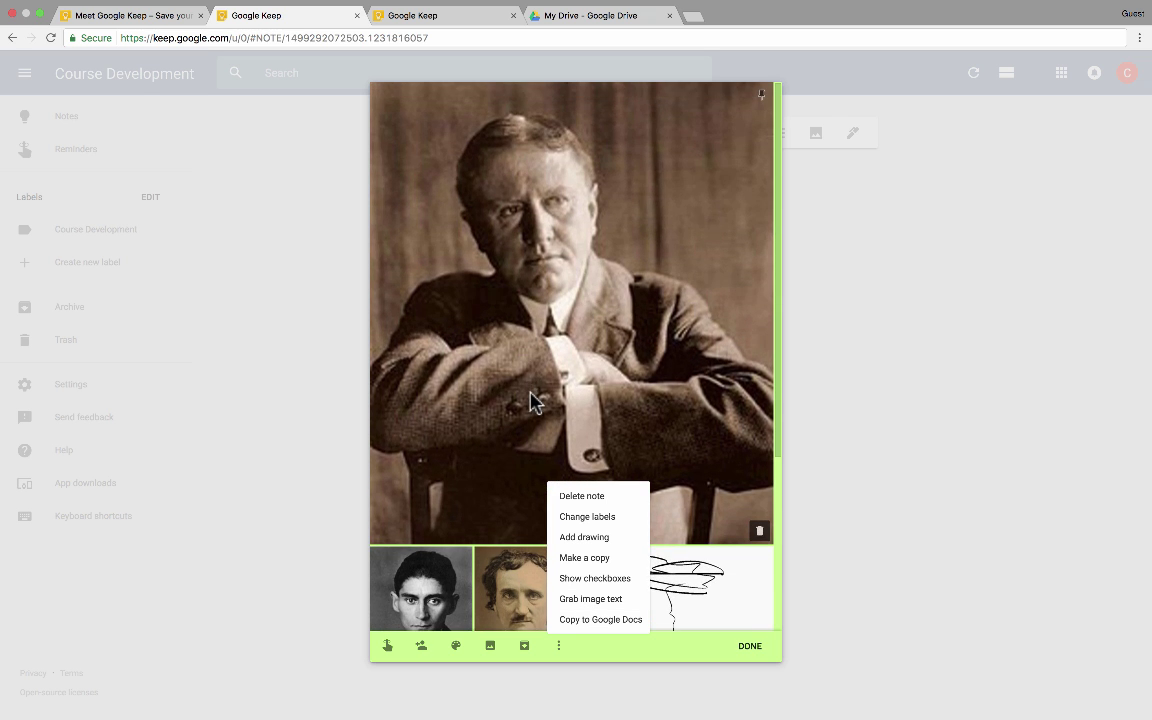
scroll(535, 400, "down", 5)
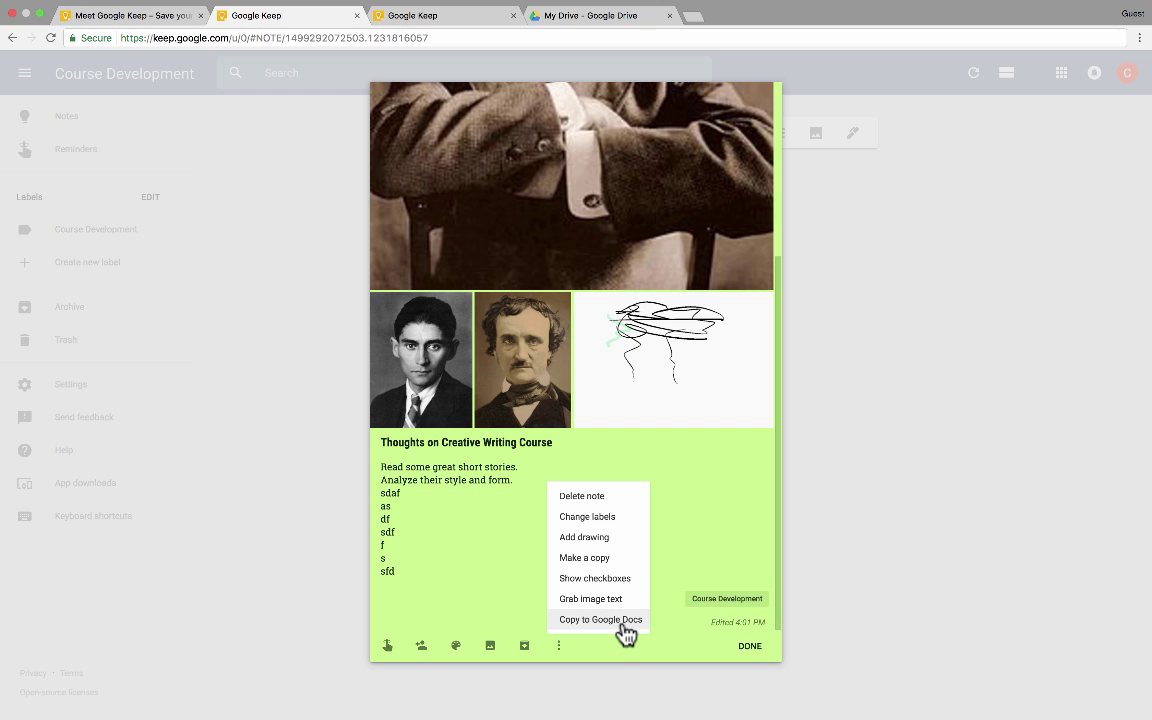
left_click(621, 621)
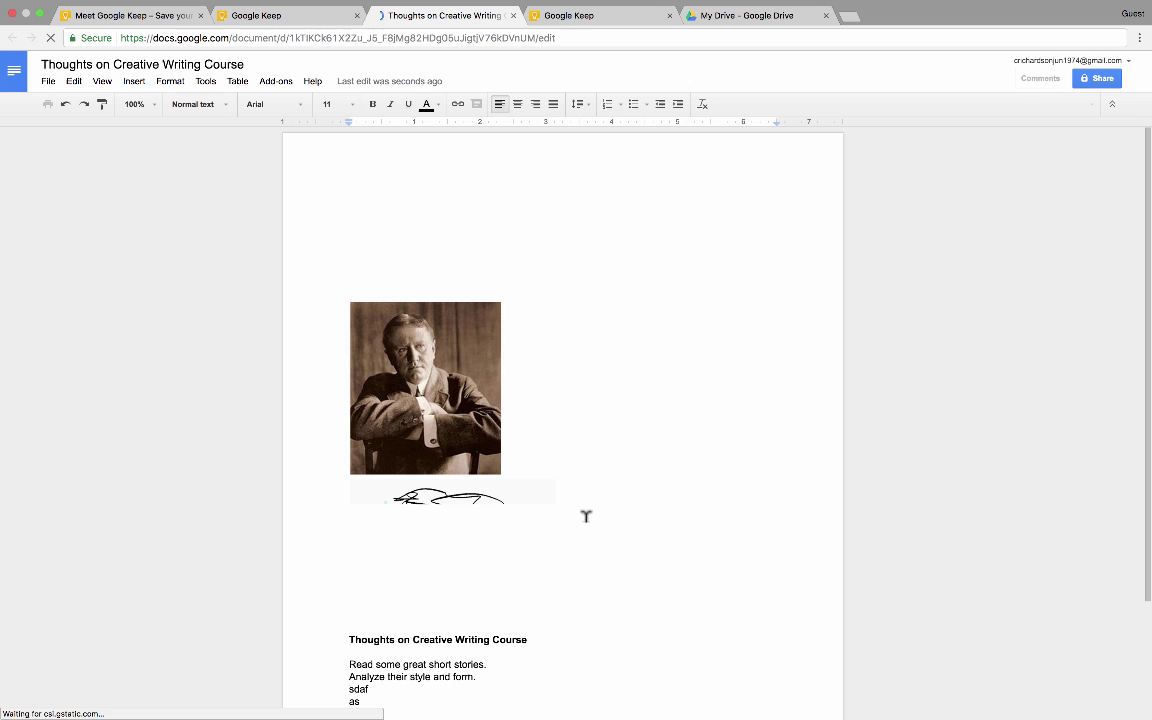
- Look over the images and text in the Google Docs copy, and close the document to return to Google Keep
scroll(545, 499, "down", 3)
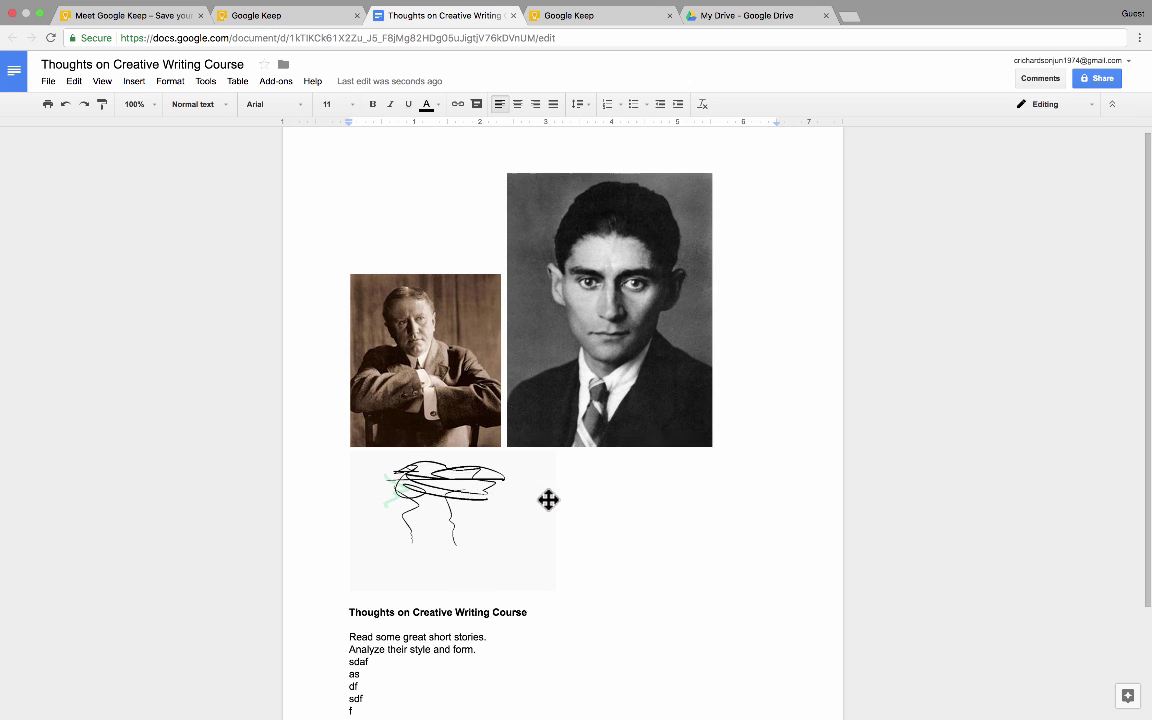
scroll(570, 489, "up", 3)
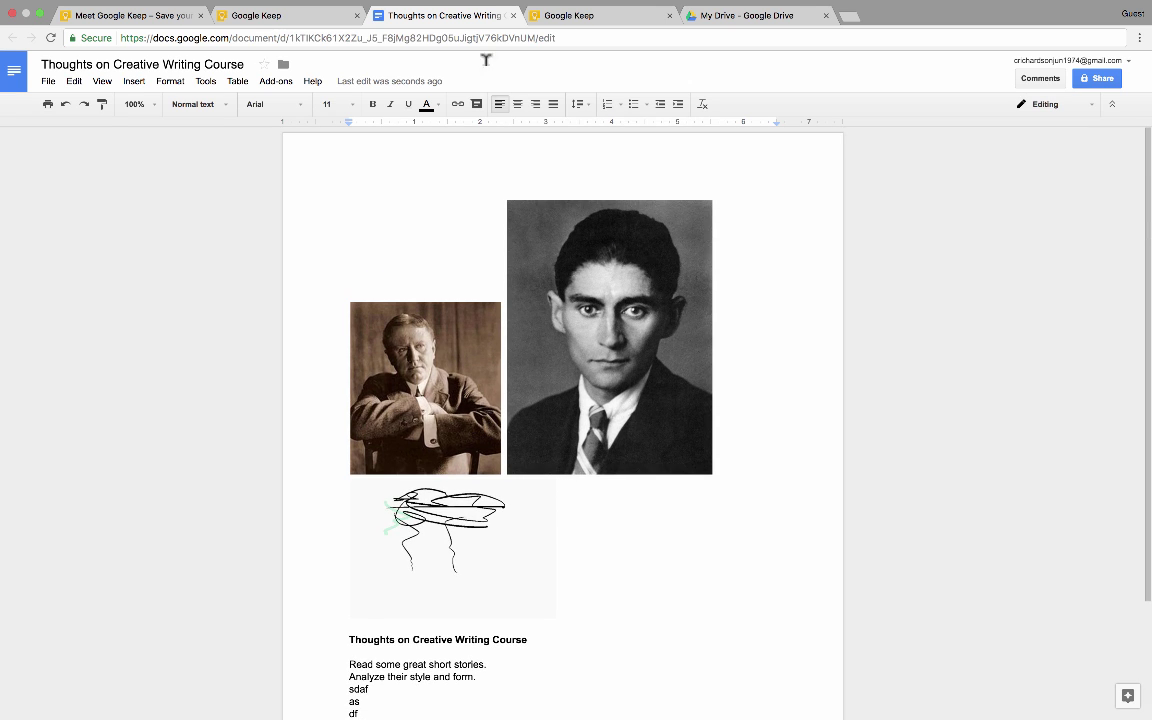
left_click(513, 16)
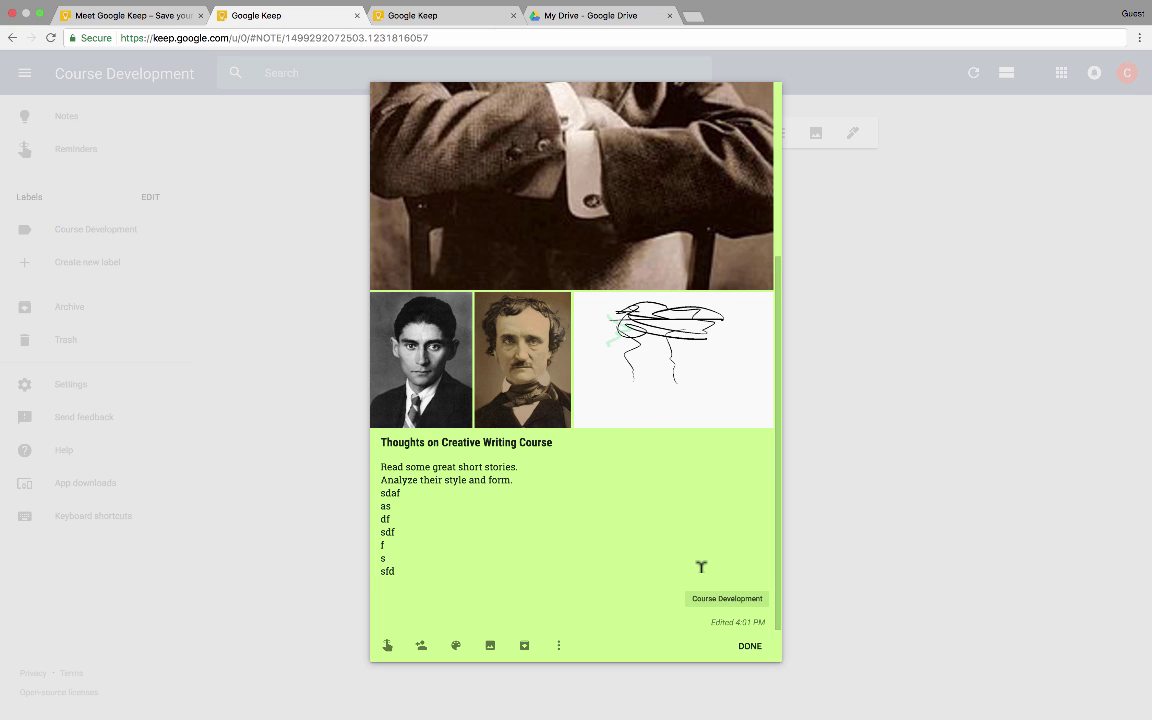
- Look through the images, drawing and text of the open note, and close the note
scroll(701, 567, "up", 5)
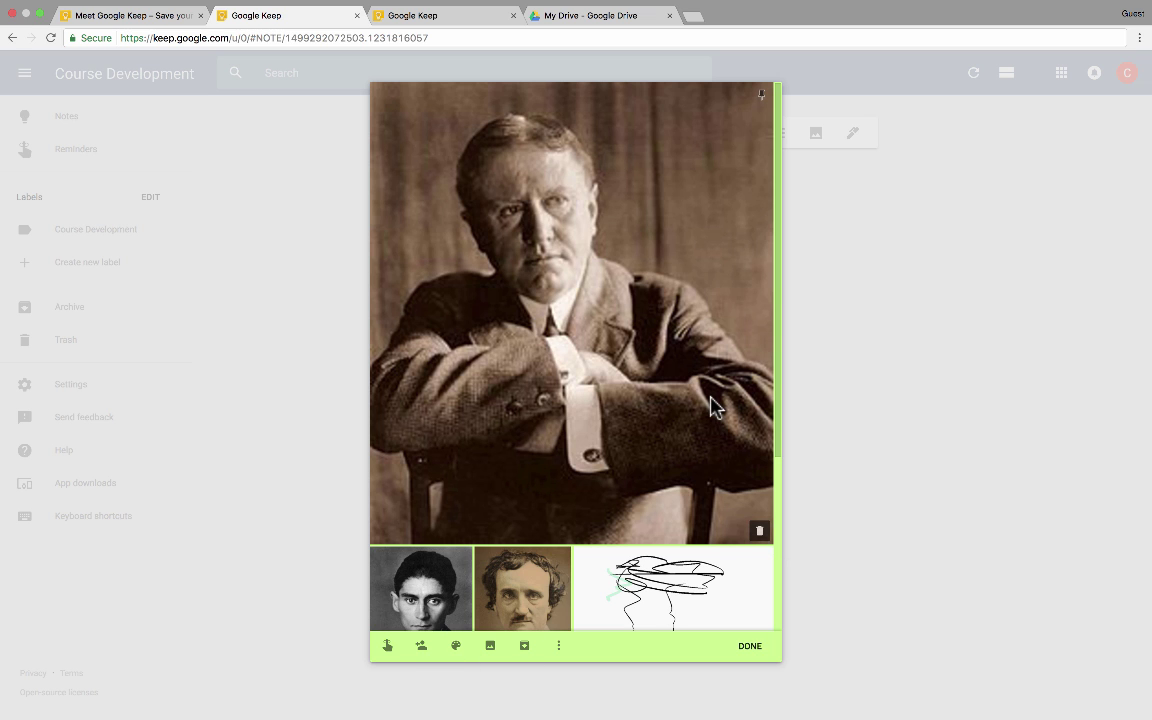
scroll(712, 405, "down", 3)
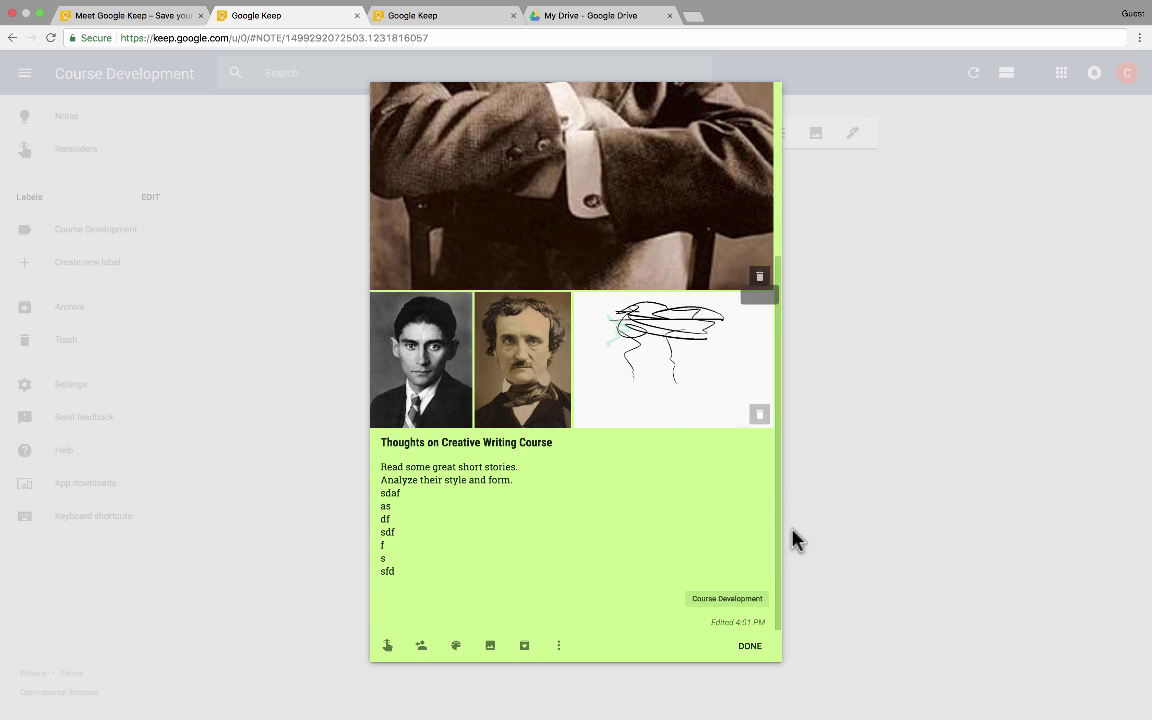
scroll(690, 618, "up", 3)
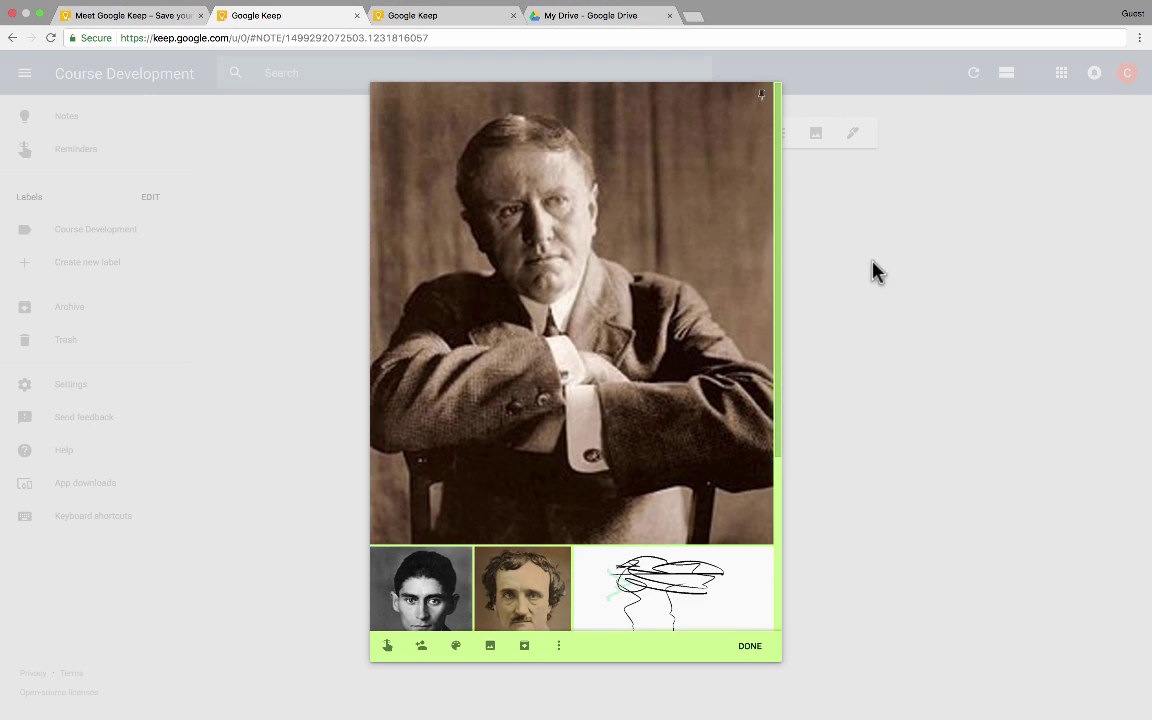
left_click(872, 270)
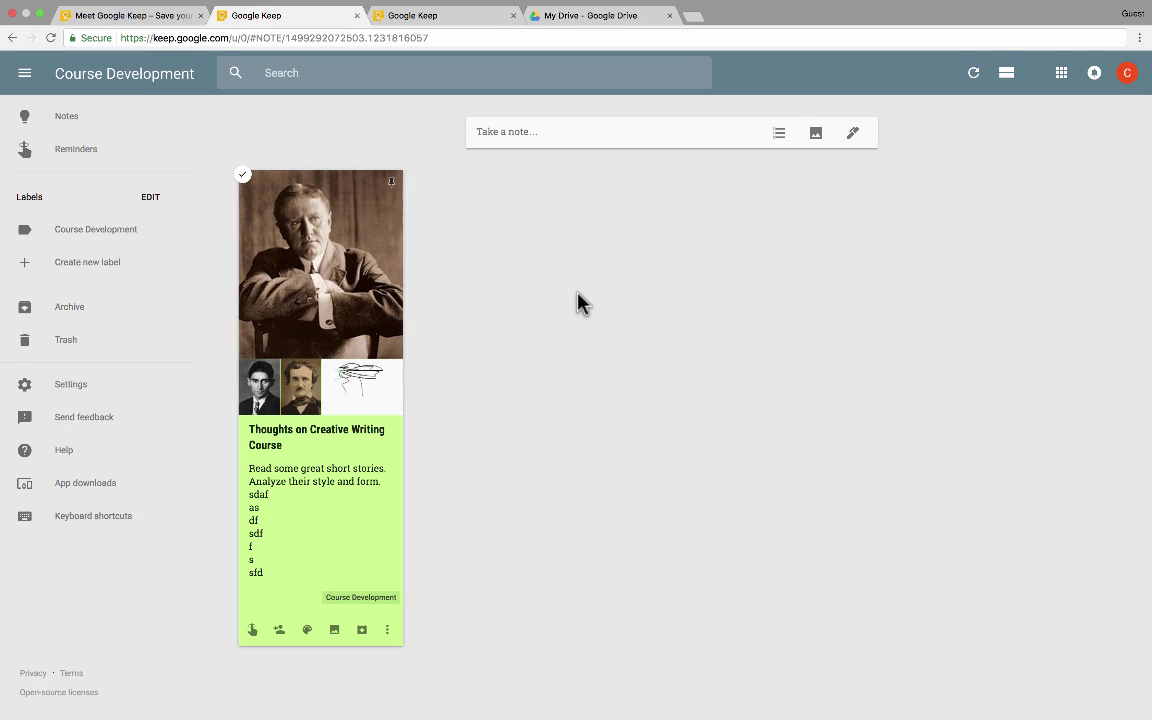
- Create an untitled note with the placeholder text "sfklas';dfks" under the Course Development label
left_click(512, 120)
type("s")
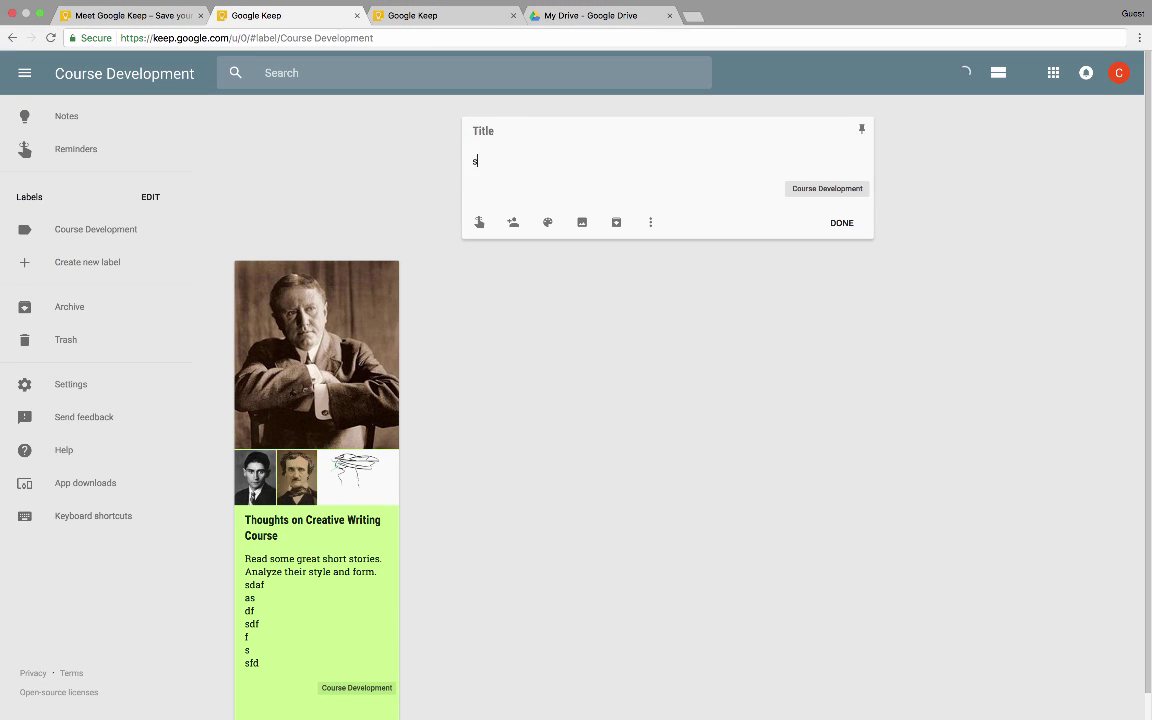
type("fklas';dfks")
key("Return")
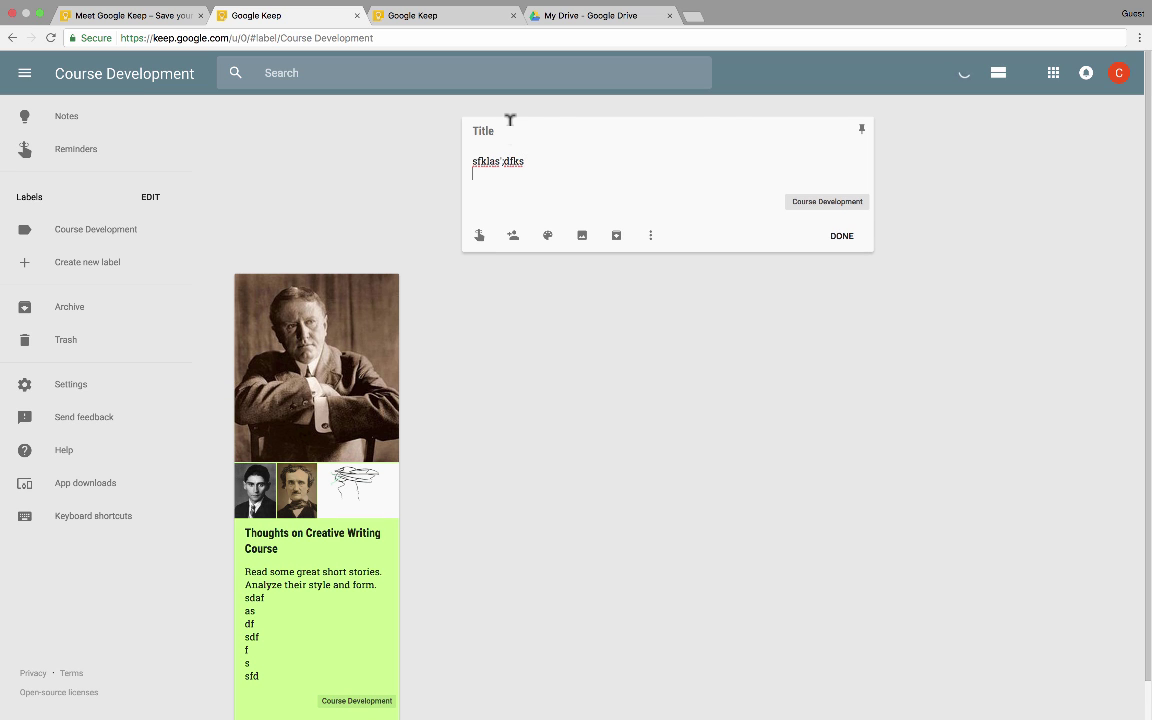
left_click(843, 240)
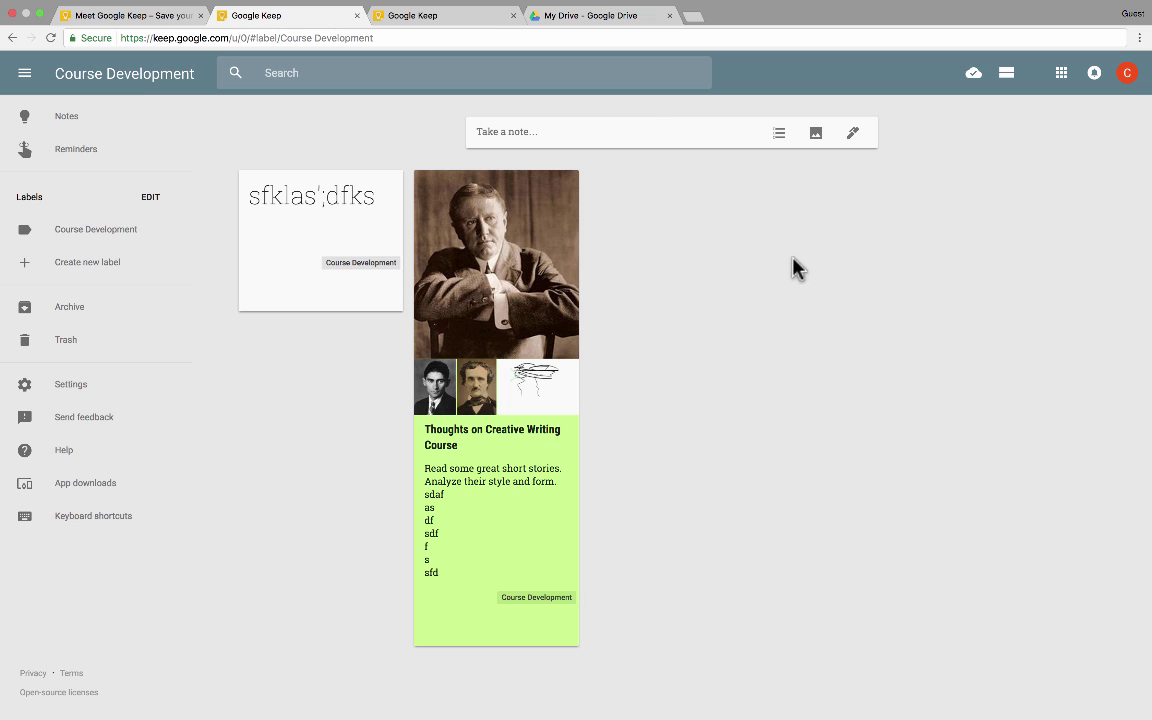
- Add another untitled note with the placeholder text "asdfasfasdf"
left_click(653, 122)
type("asdfasfasdf")
left_click(873, 243)
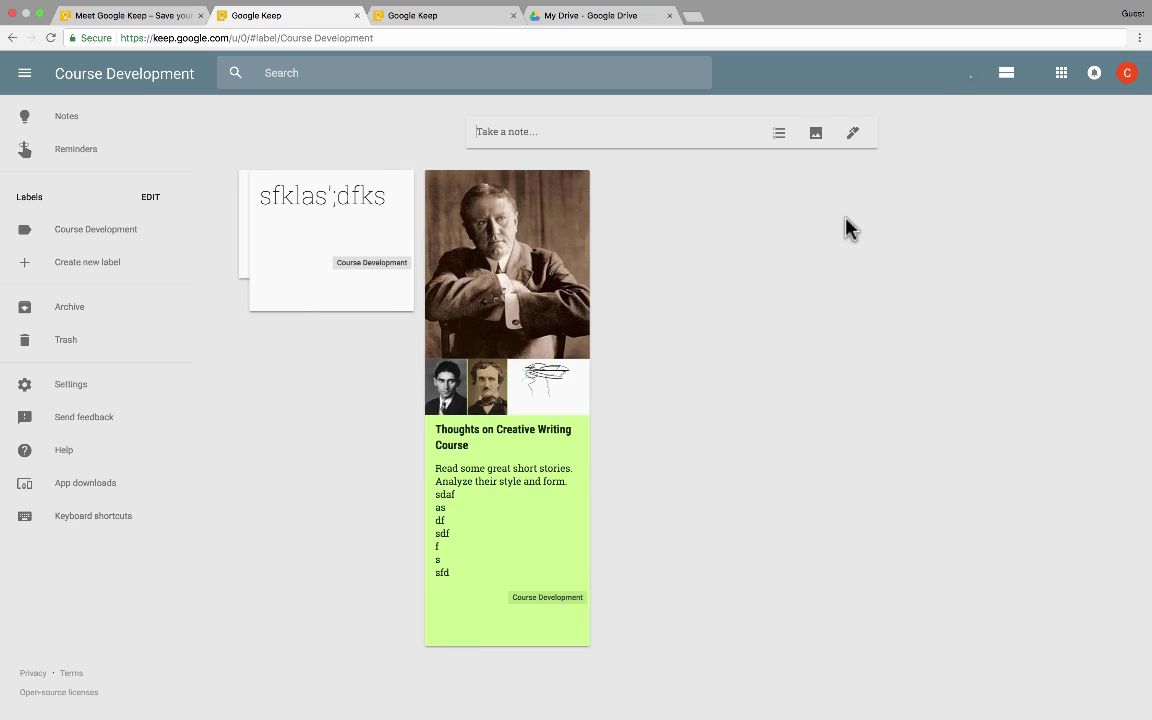
- Pin the Thoughts on Creative Writing Course note and review how the pinned and other notes are arranged
left_click_drag(675, 215, 666, 303)
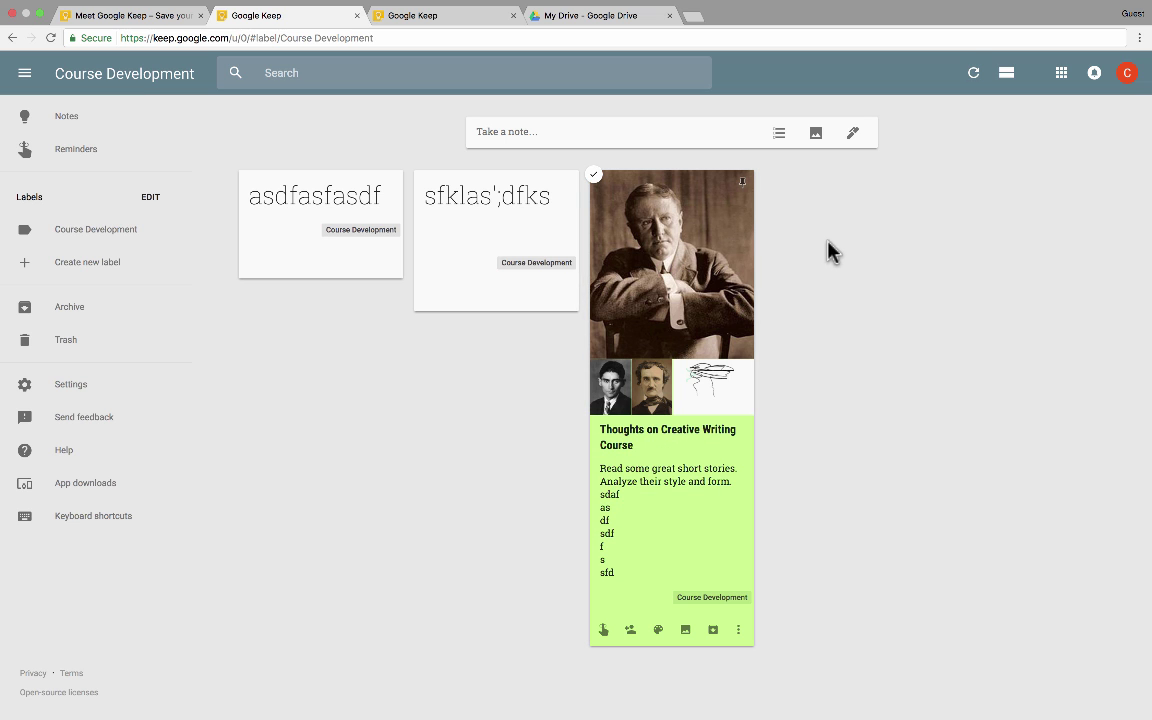
left_click(743, 183)
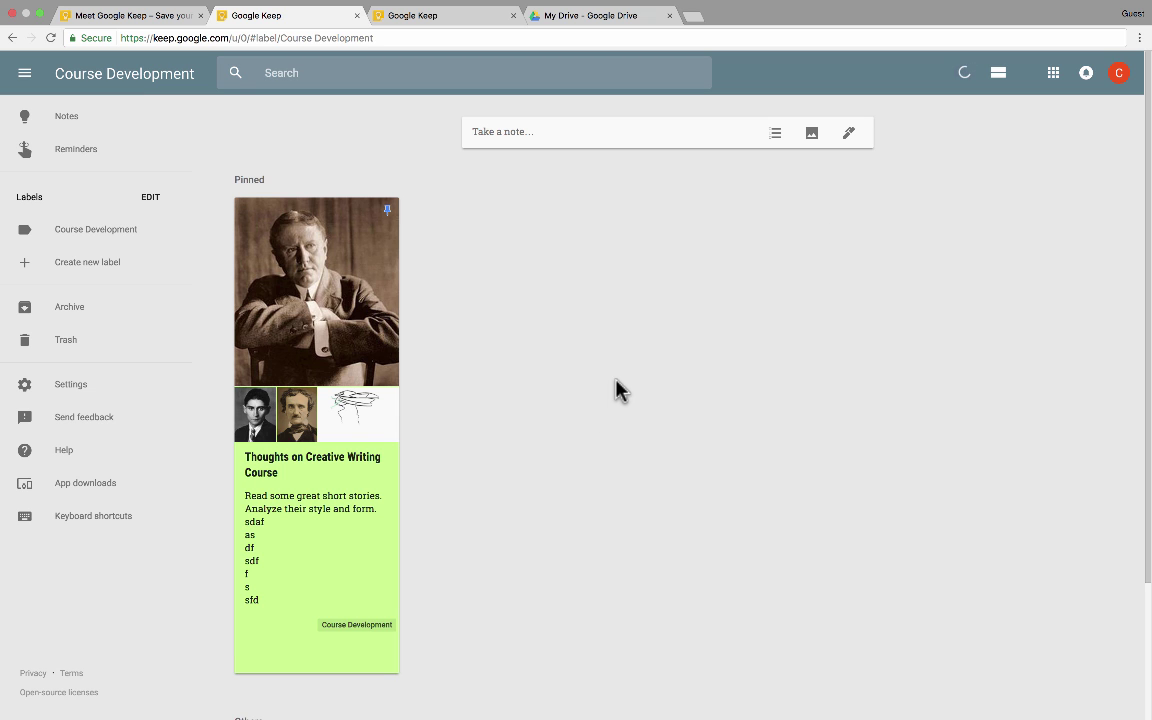
scroll(618, 395, "down", 3)
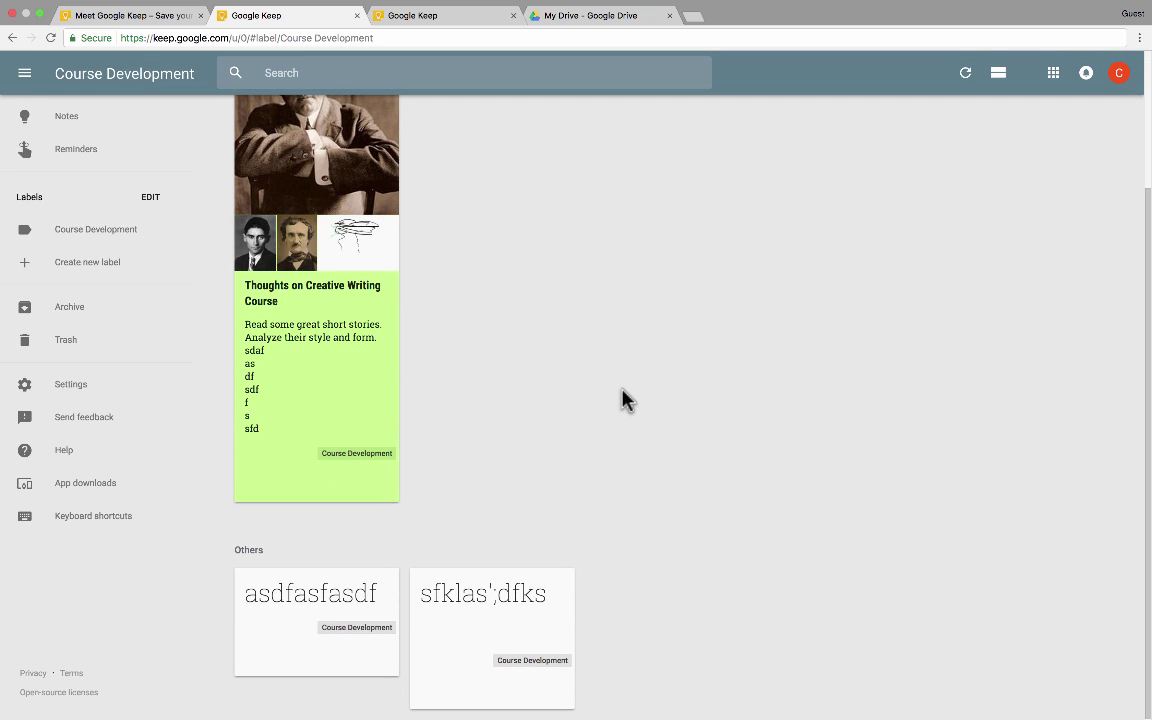
scroll(592, 438, "up", 3)
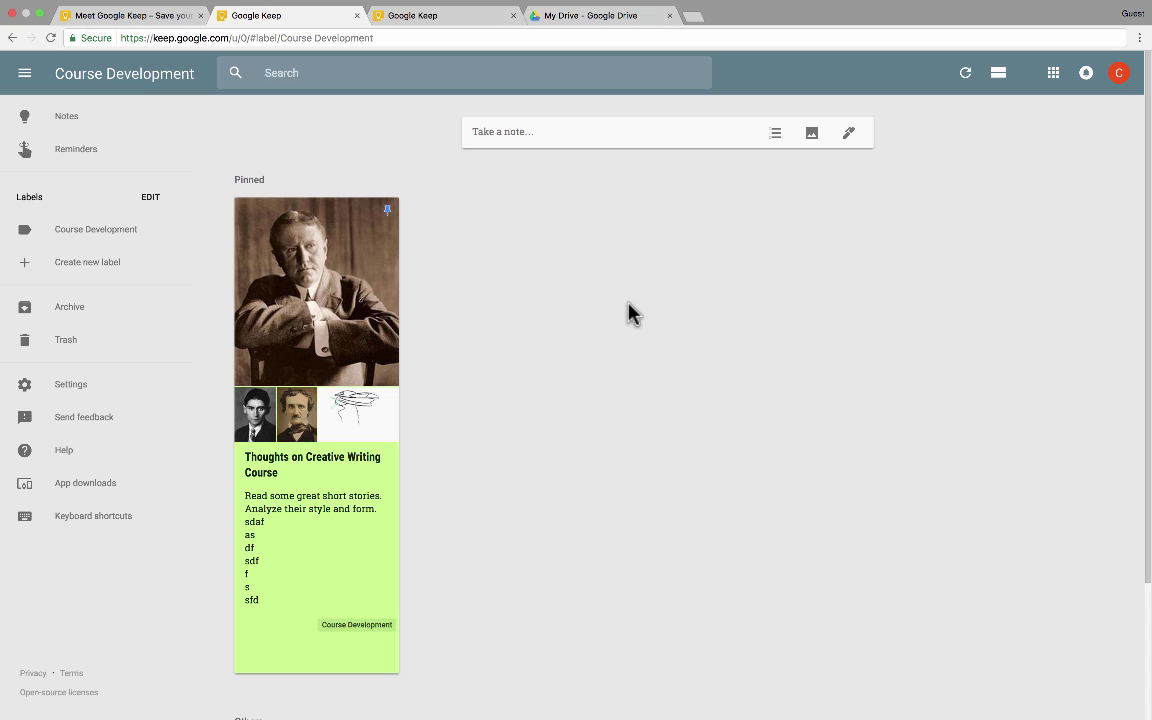
- Create a new list note with the items "Poster board (10)", "Markers" and "30 Chromebooks or Laptops"
key("l")
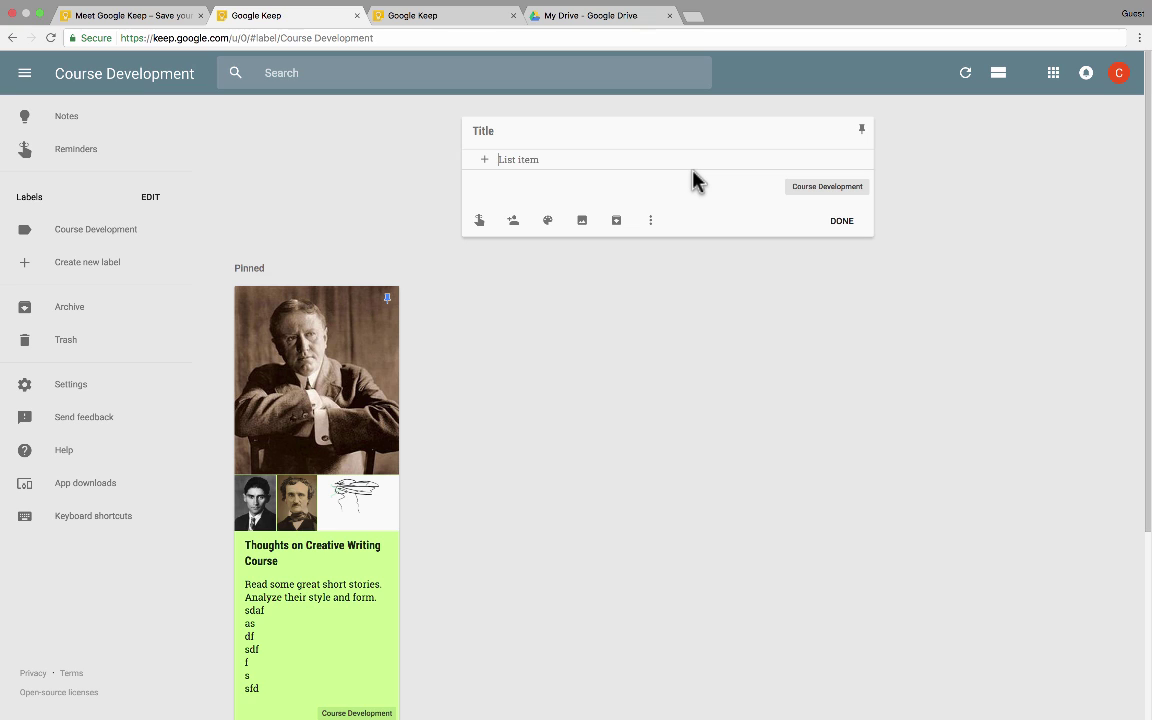
type("Poster")
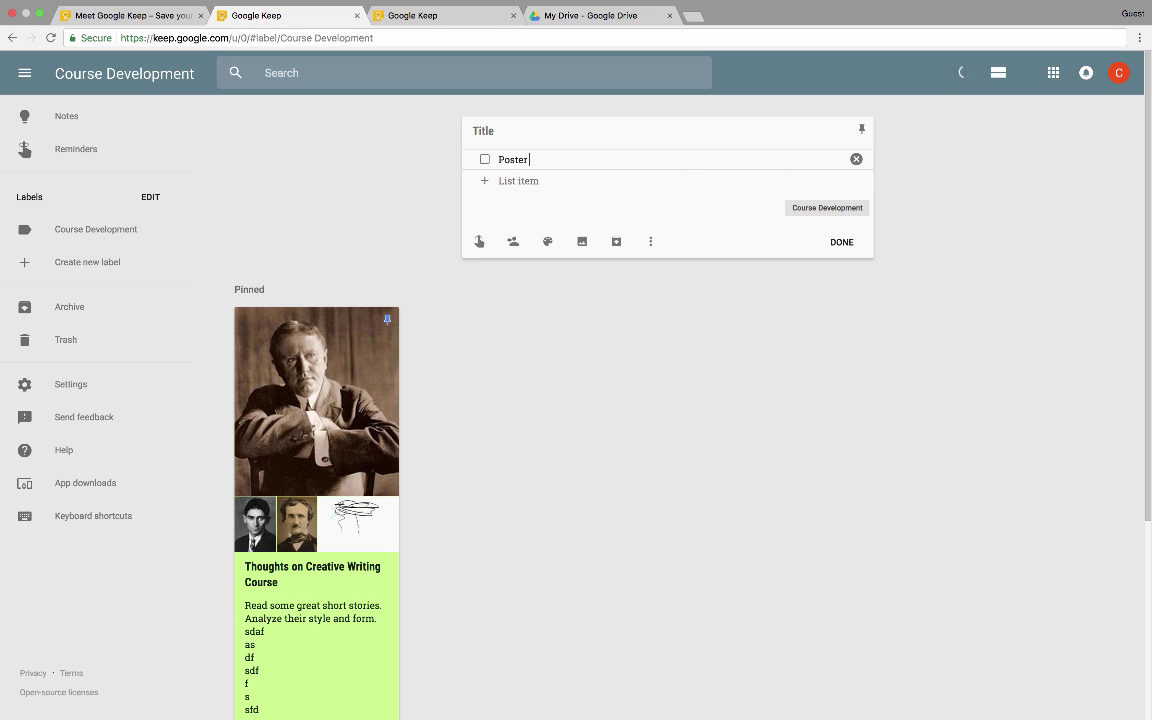
type(" board (10)")
left_click(519, 180)
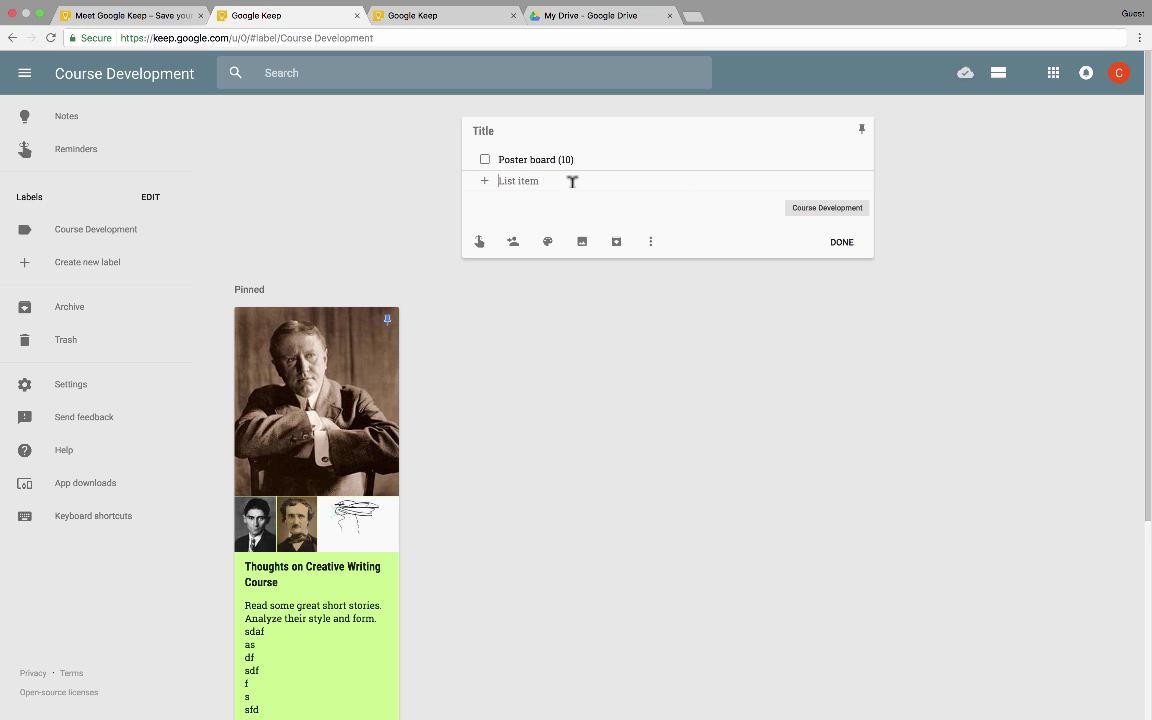
type("Markers")
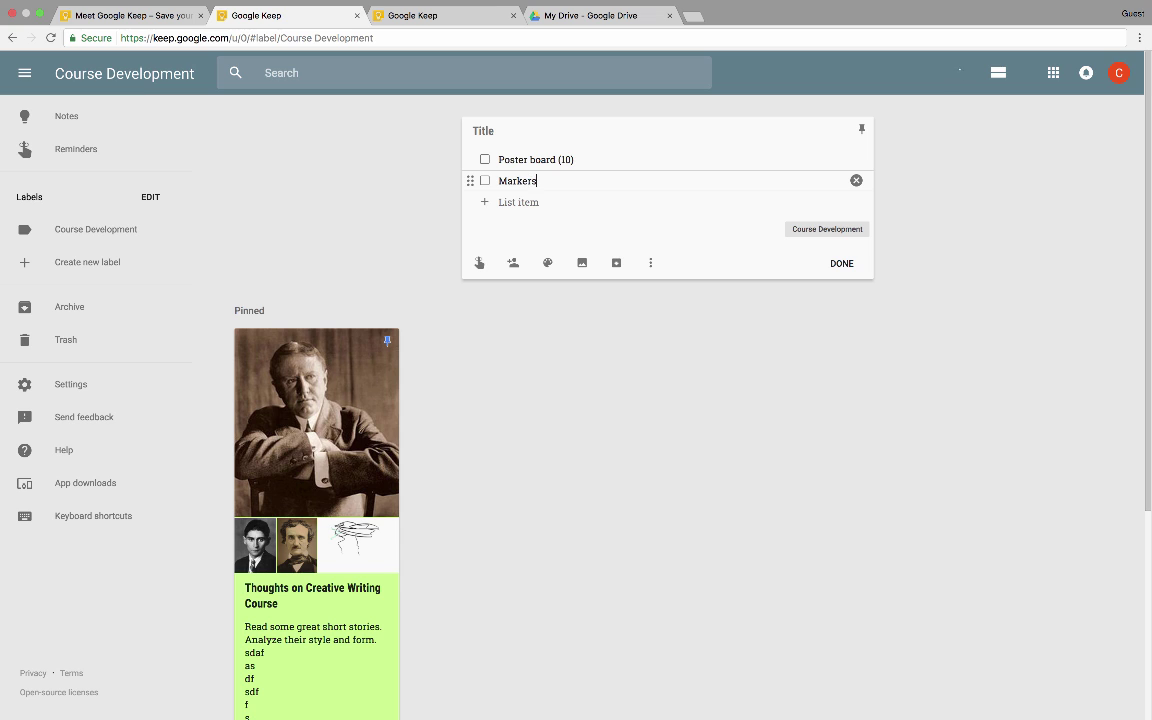
key("Return")
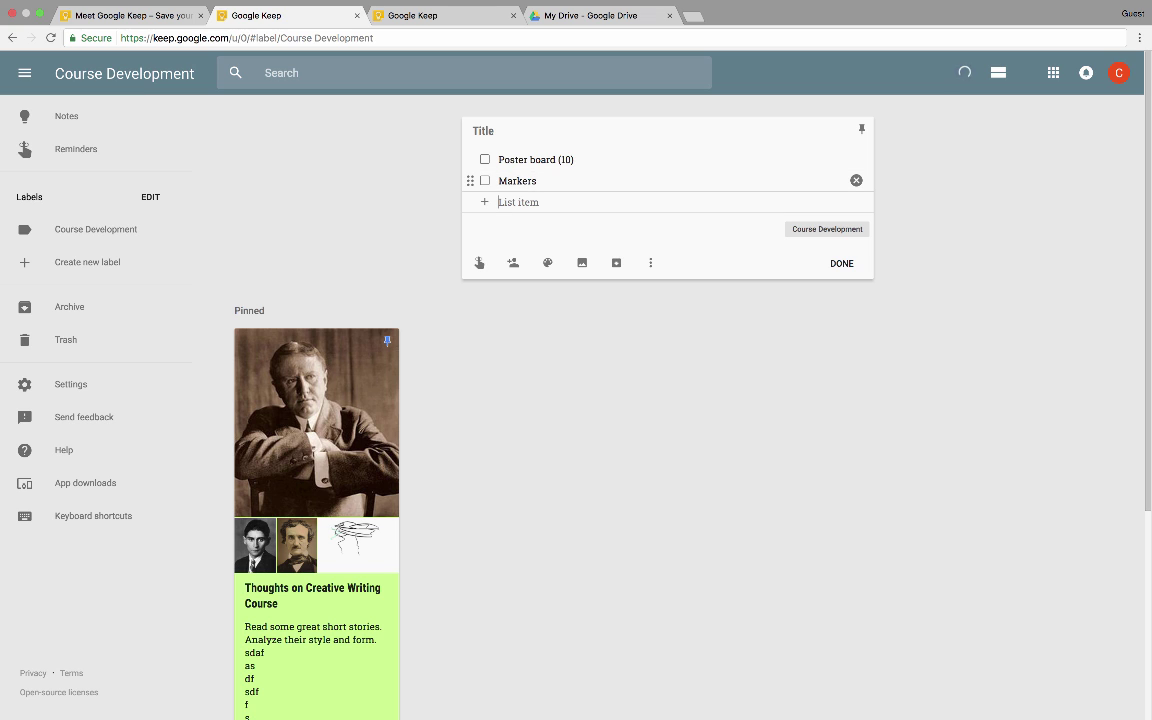
type("30")
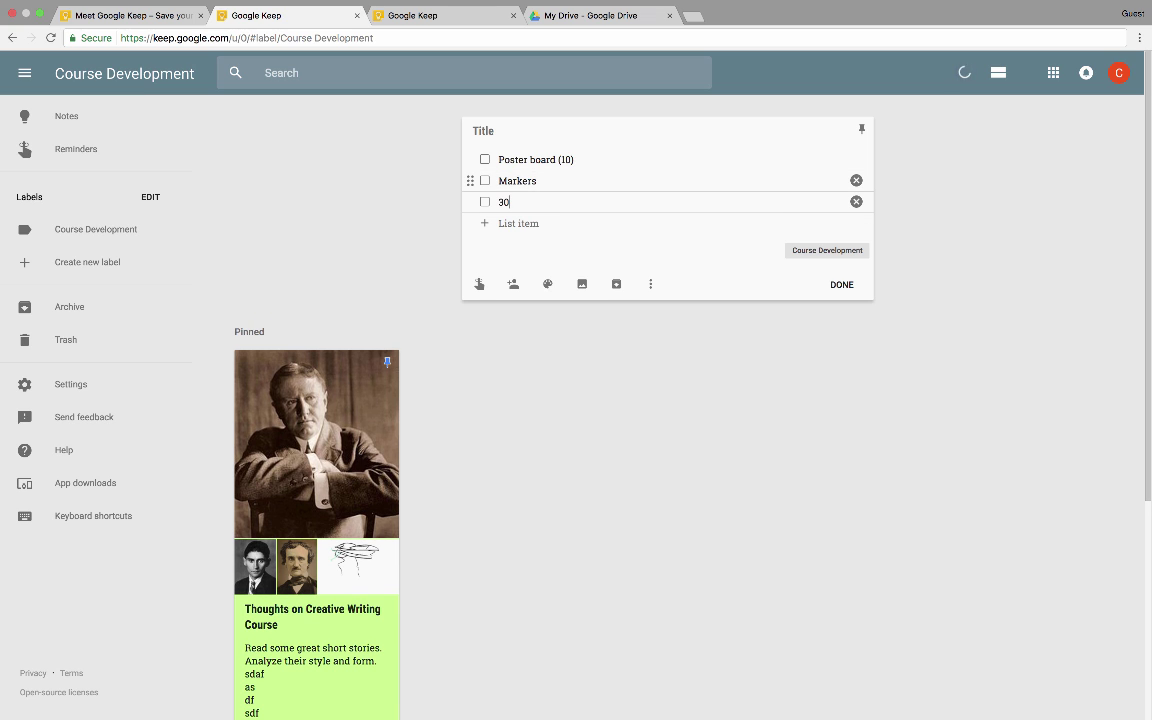
type(" Chromebooks or Laptops")
key("Return")
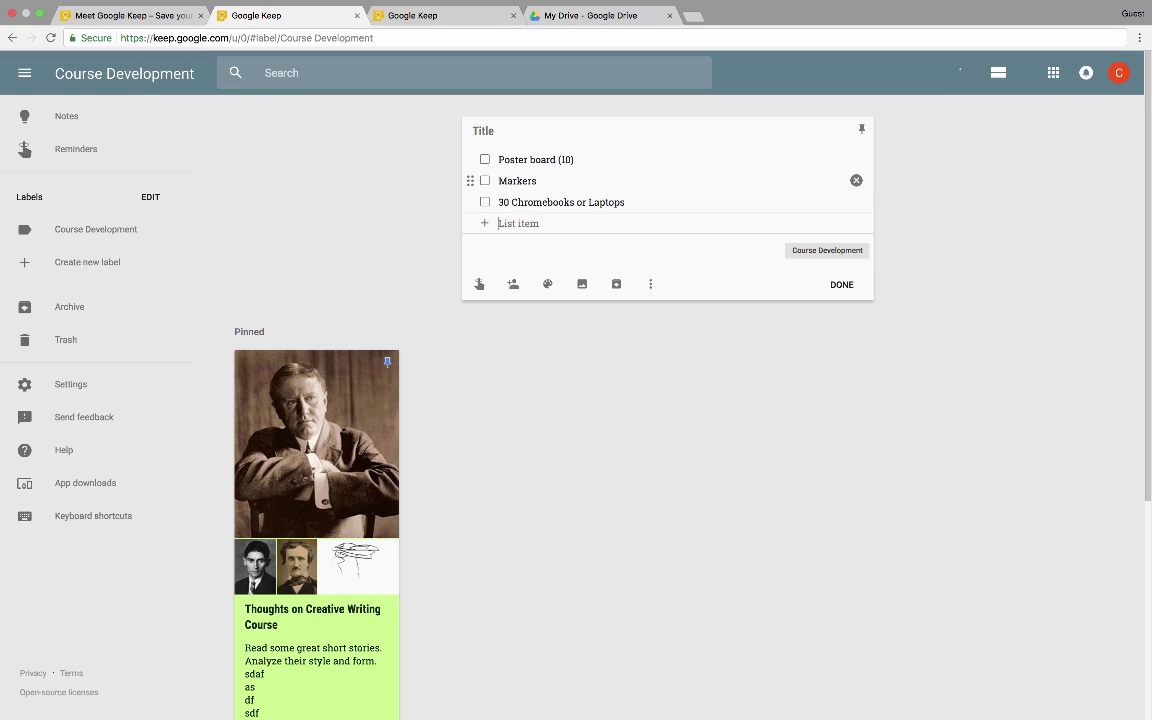
- Title the new list "Prep for Monday" and close it
left_click(534, 132)
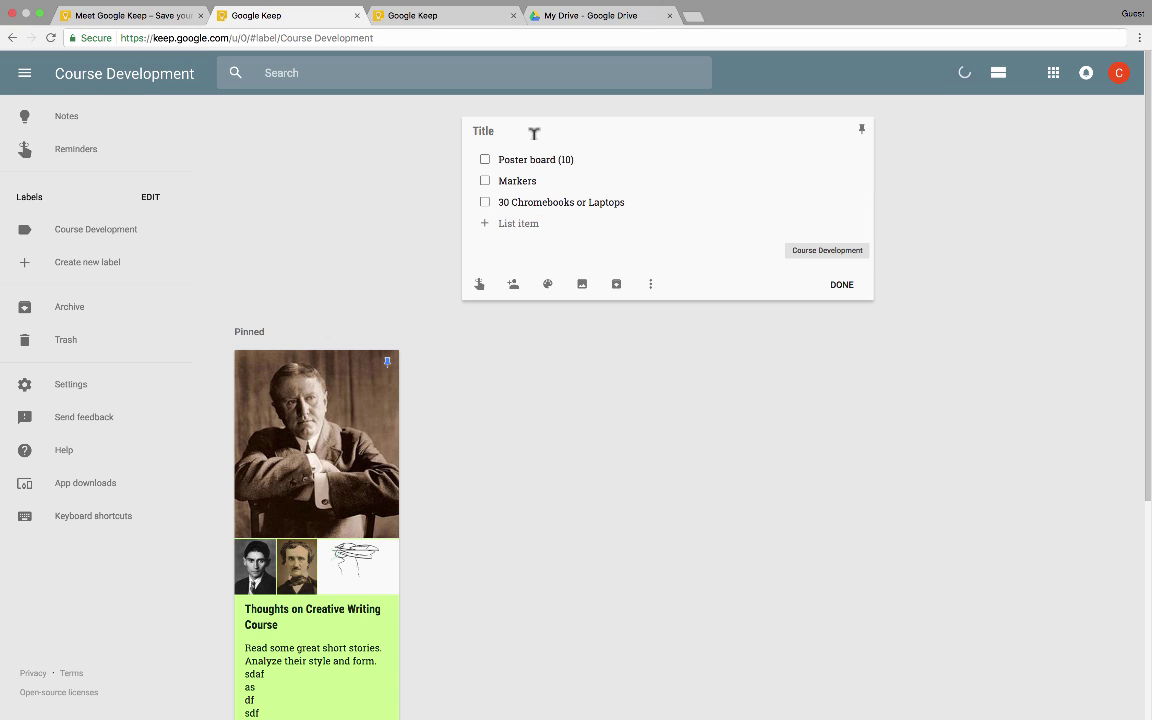
type("Prep for Monday")
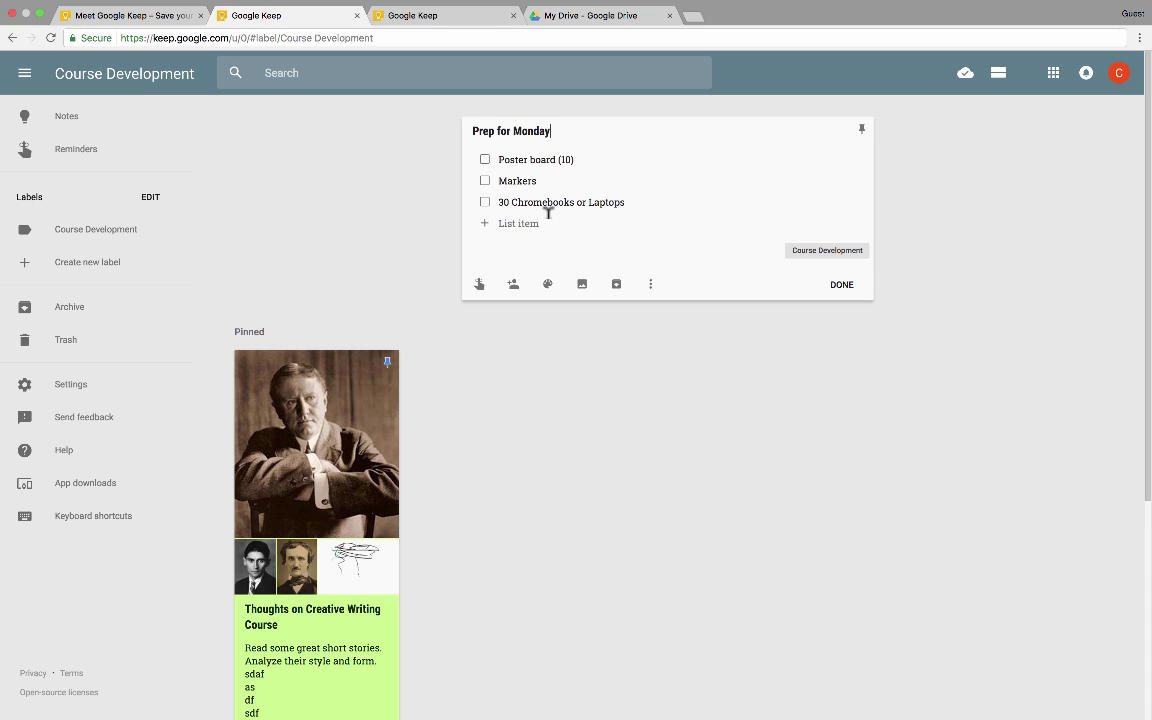
left_click(745, 441)
- Open the Prep for Monday list and check off "30 Chromebooks or Laptops" and "Markers"
scroll(780, 440, "down", 2)
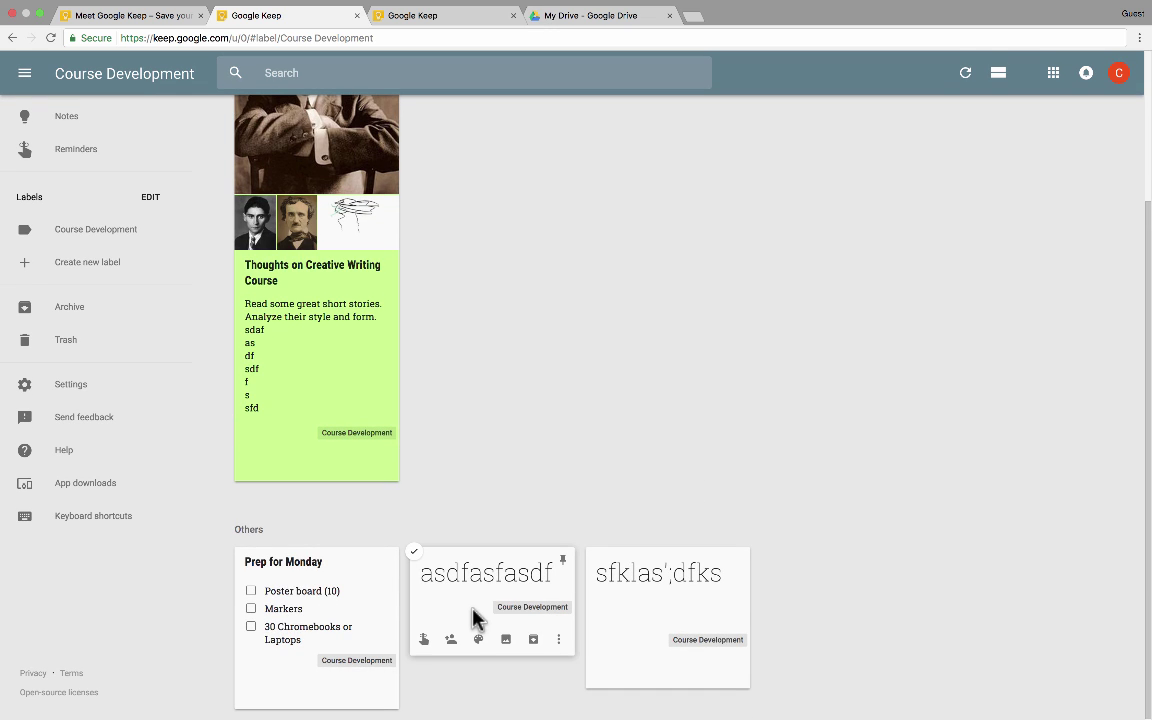
left_click(351, 631)
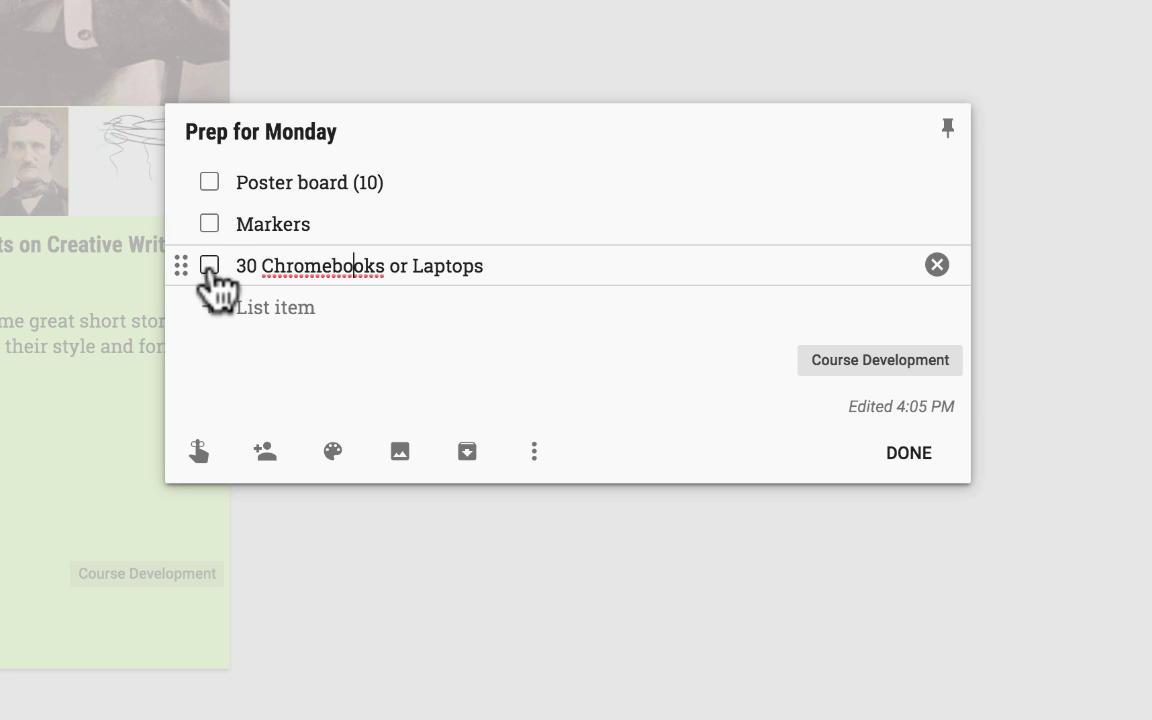
left_click(209, 266)
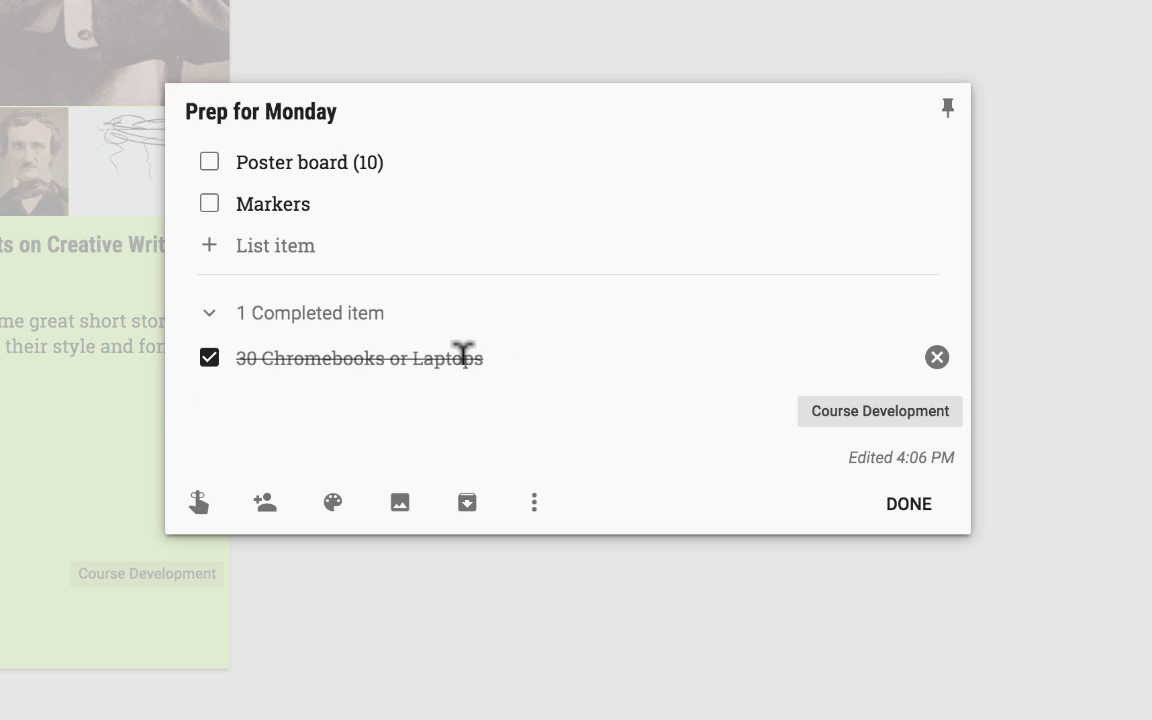
left_click(209, 204)
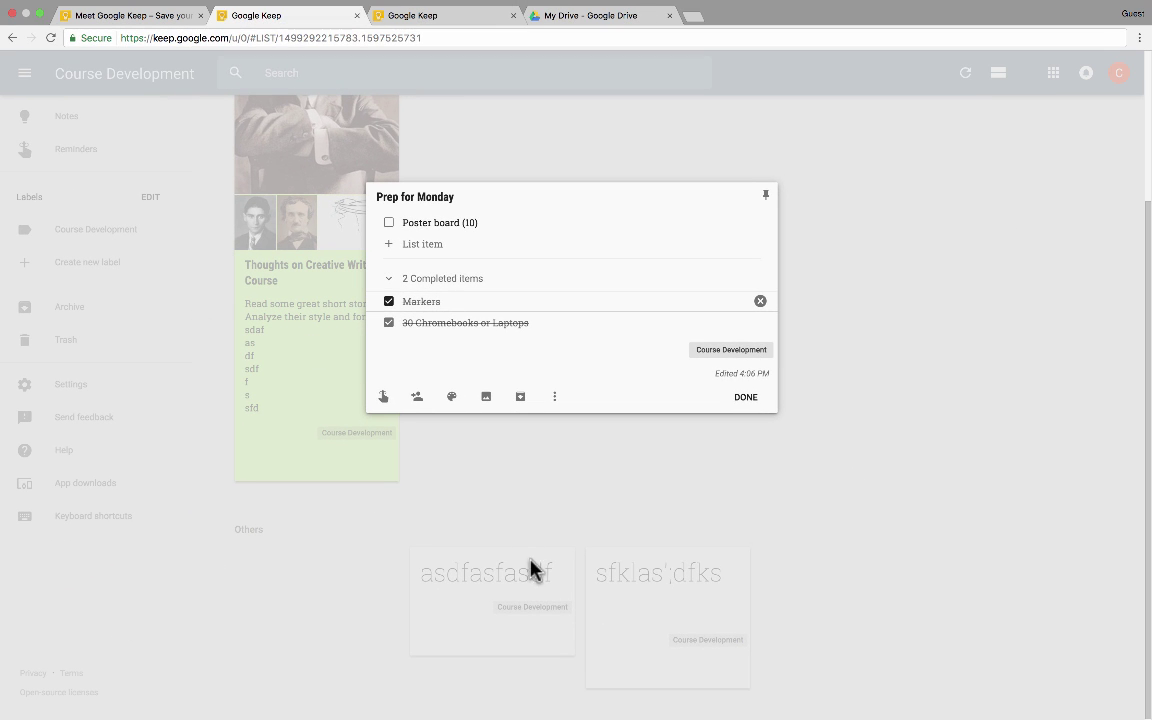
- Remove the Course Development label from the Prep for Monday list and locate the list among all notes
left_click(554, 397)
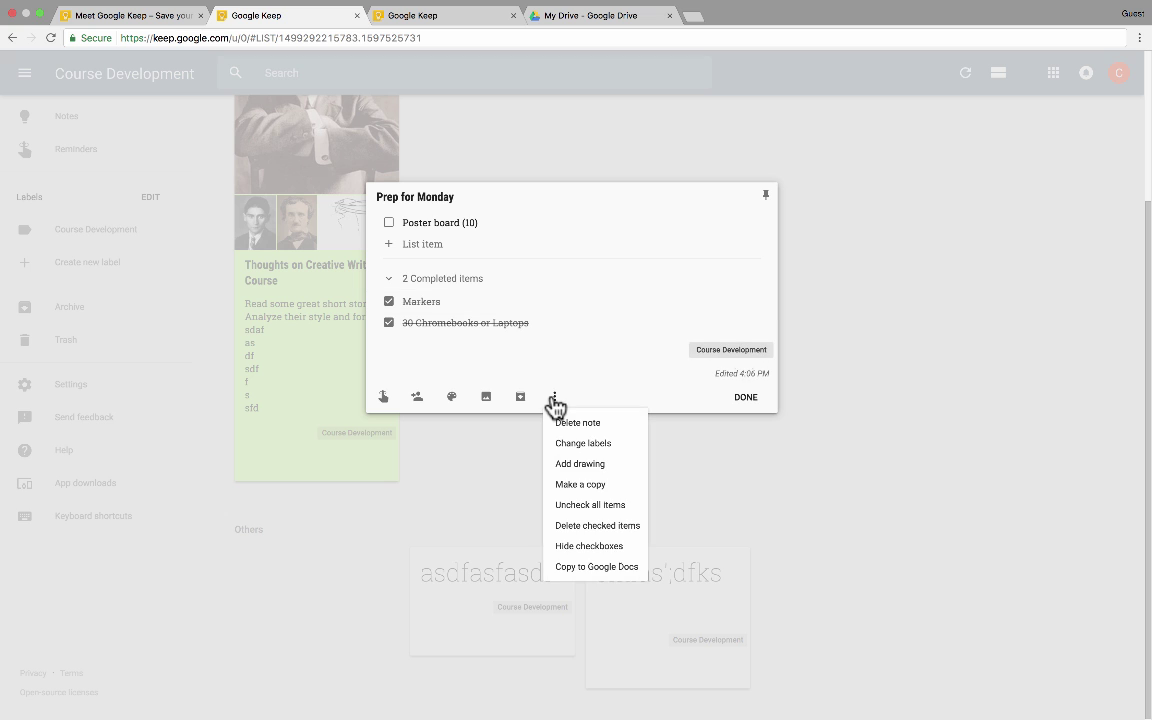
left_click(585, 442)
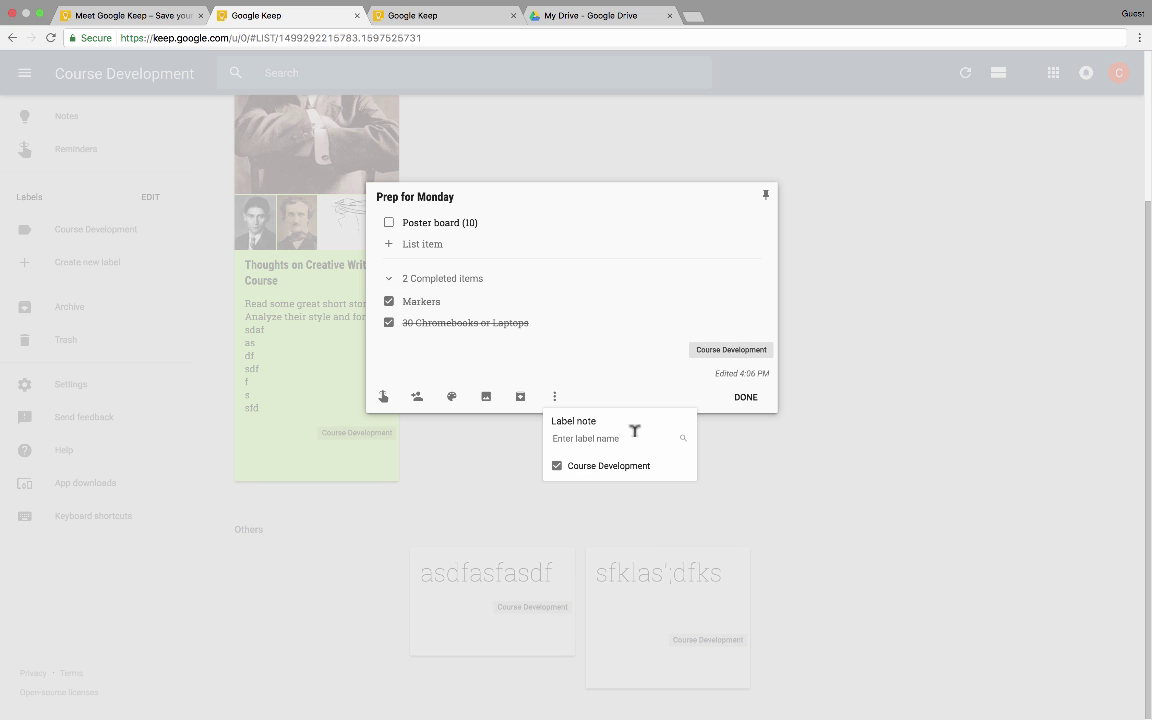
left_click(558, 466)
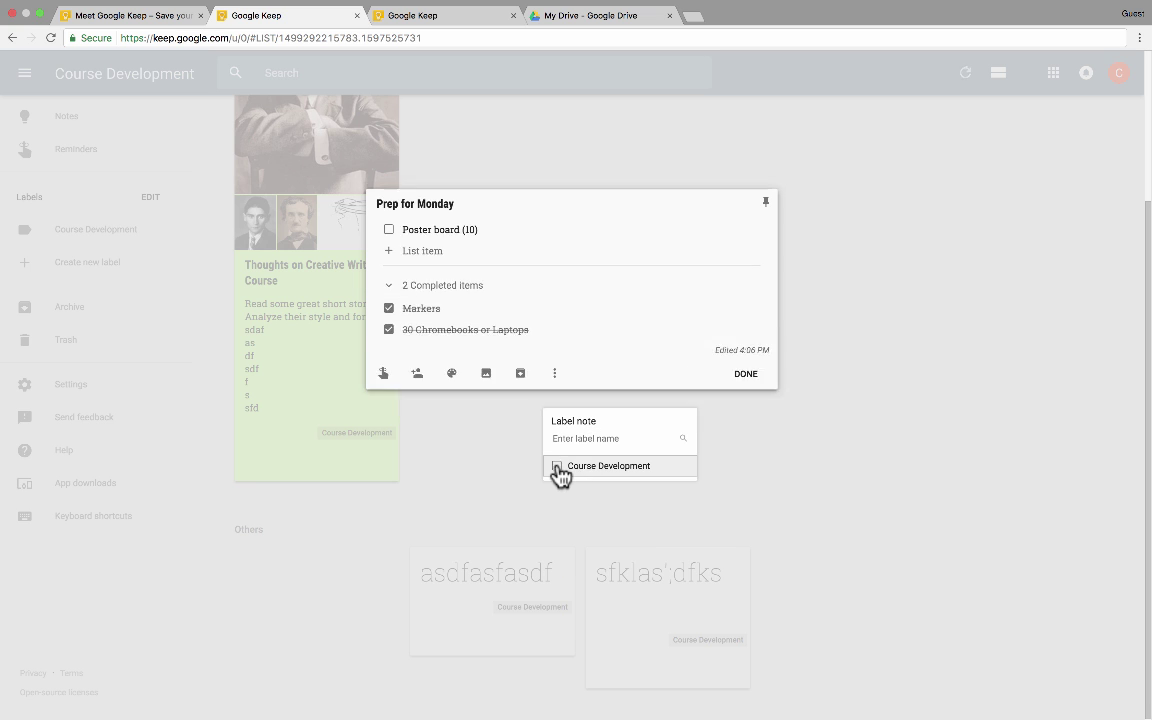
left_click(744, 394)
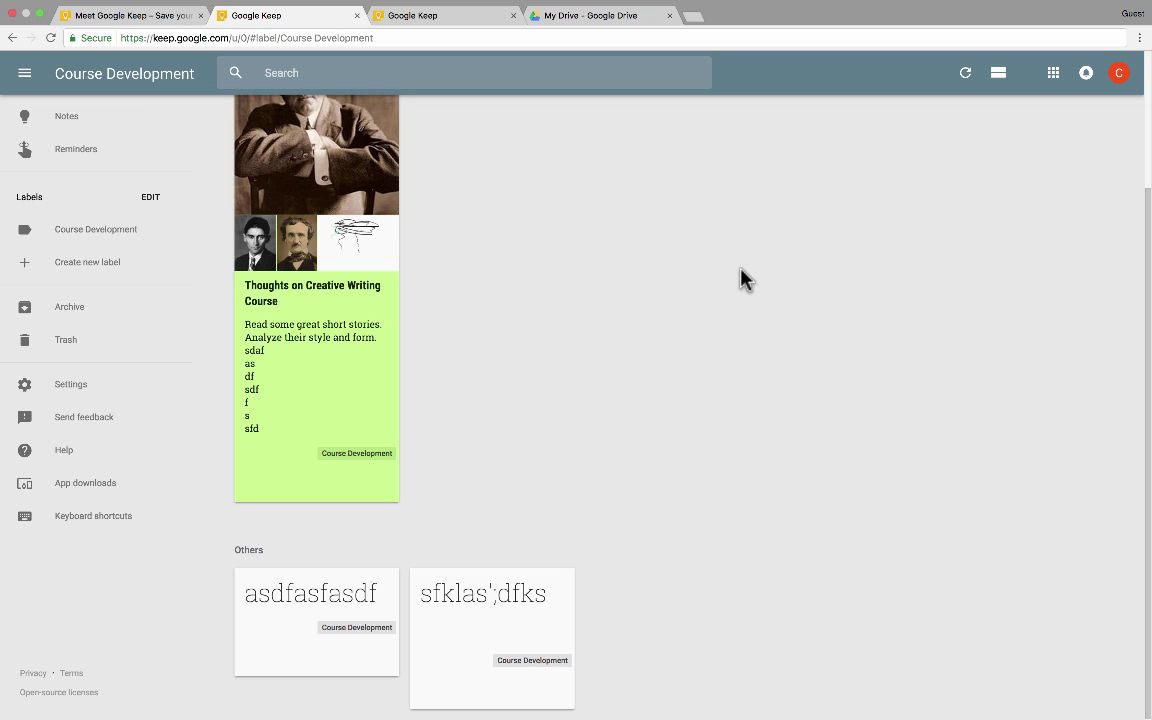
left_click(70, 120)
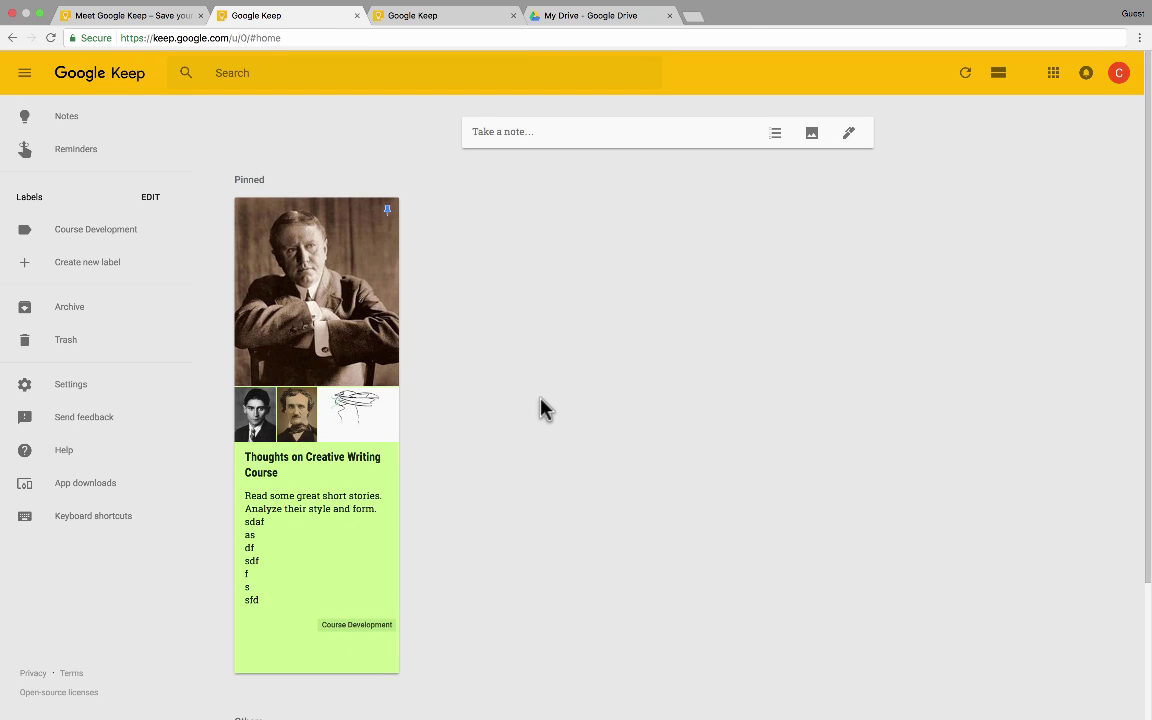
scroll(550, 415, "down", 3)
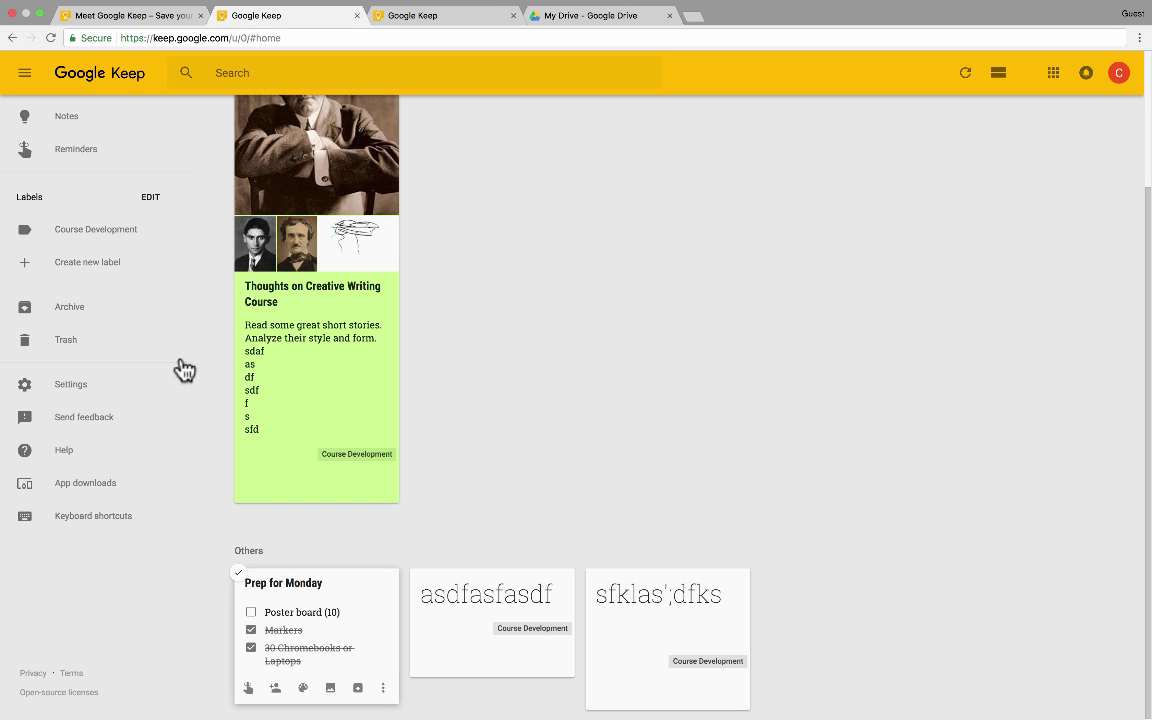
- Create a reminder note about talking to a named person and open its date, time and repeat settings
left_click(90, 158)
left_click(585, 131)
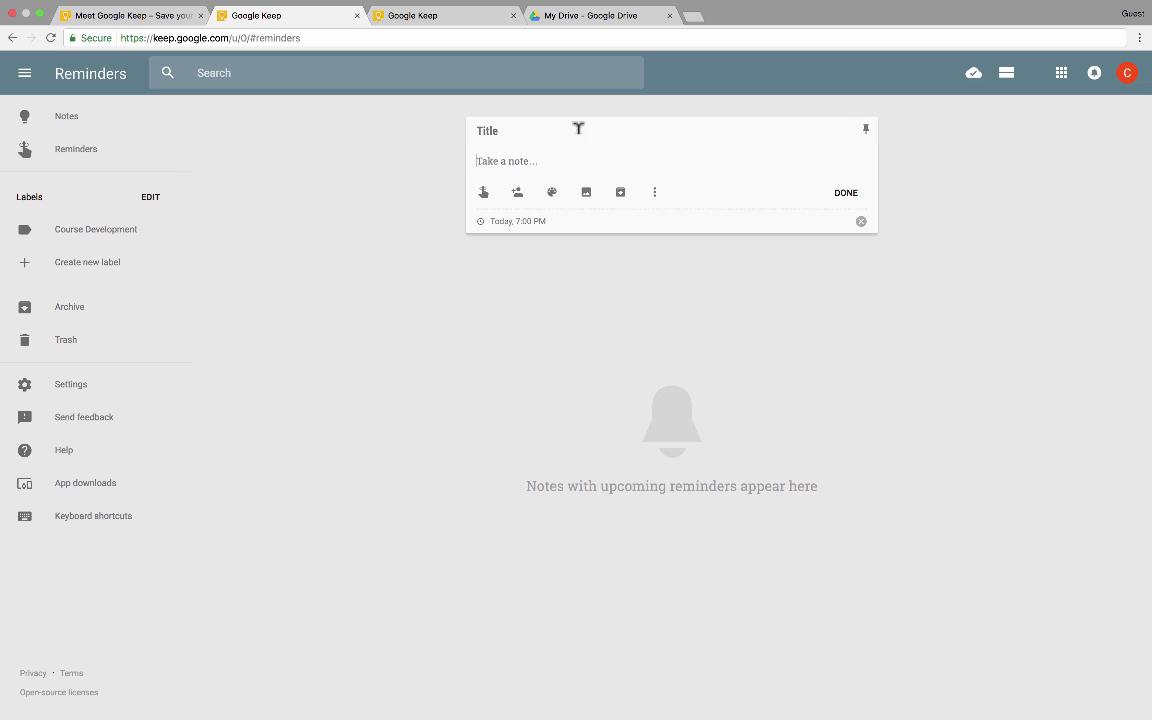
type("Talk to Mr. Smith")
left_click(496, 222)
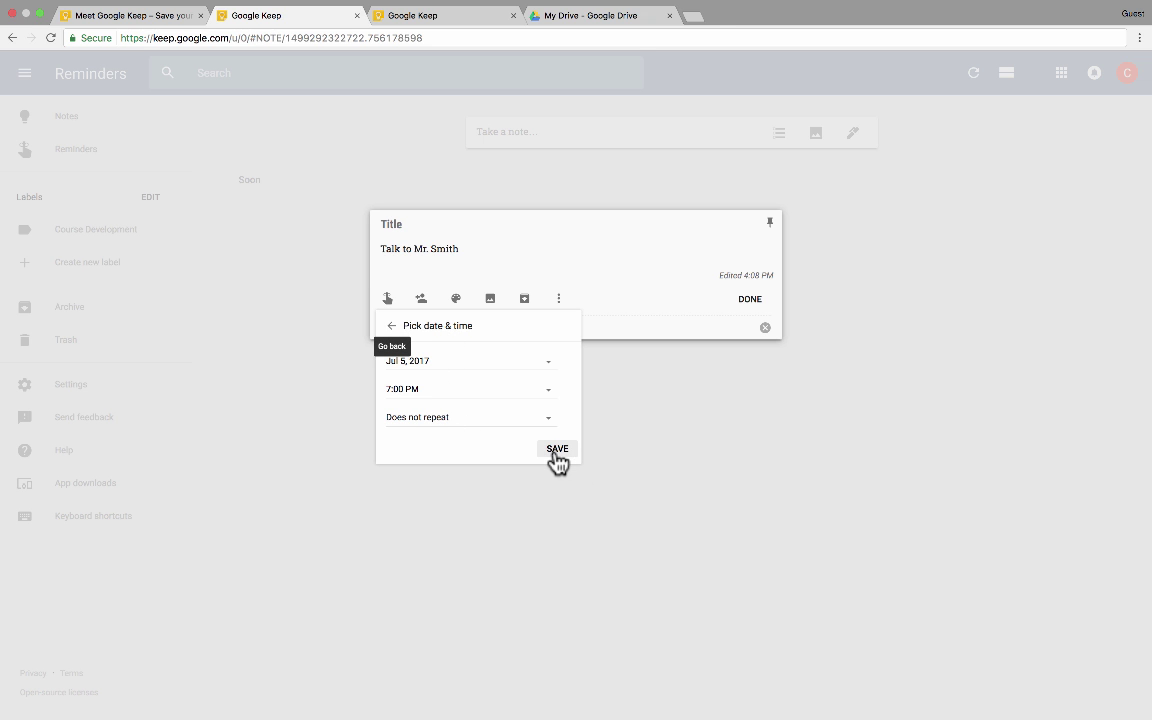
left_click(379, 318)
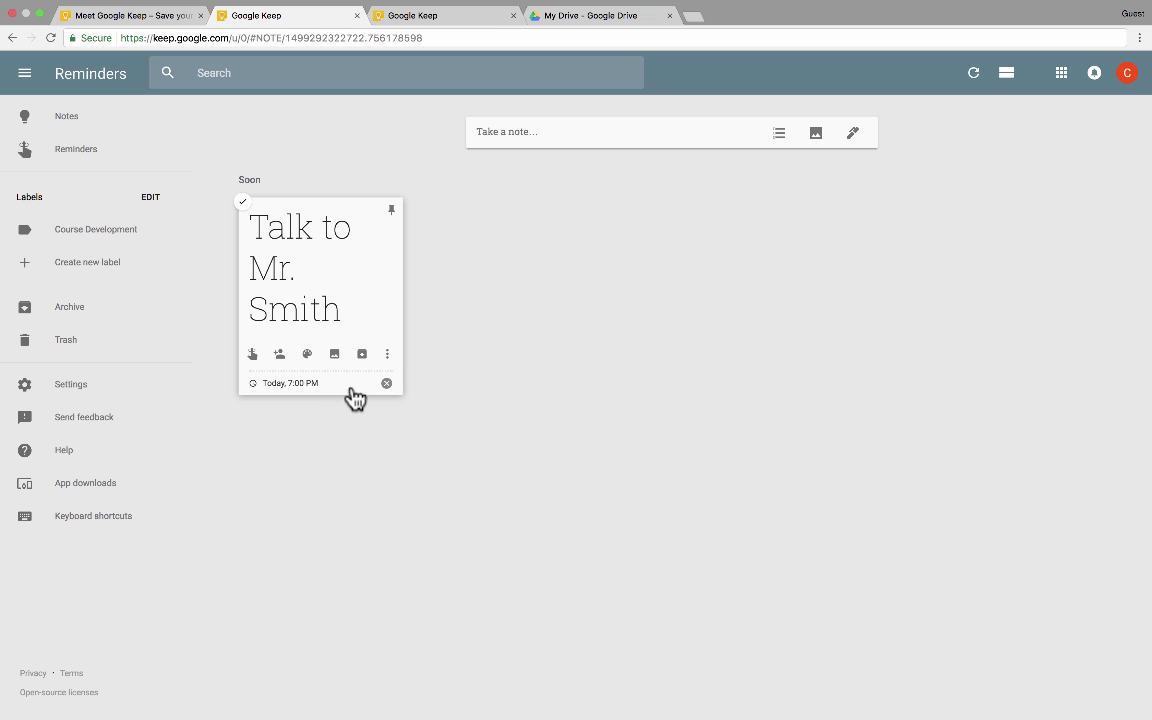
- Delete the new reminder note and return to the overview of all notes
left_click(387, 354)
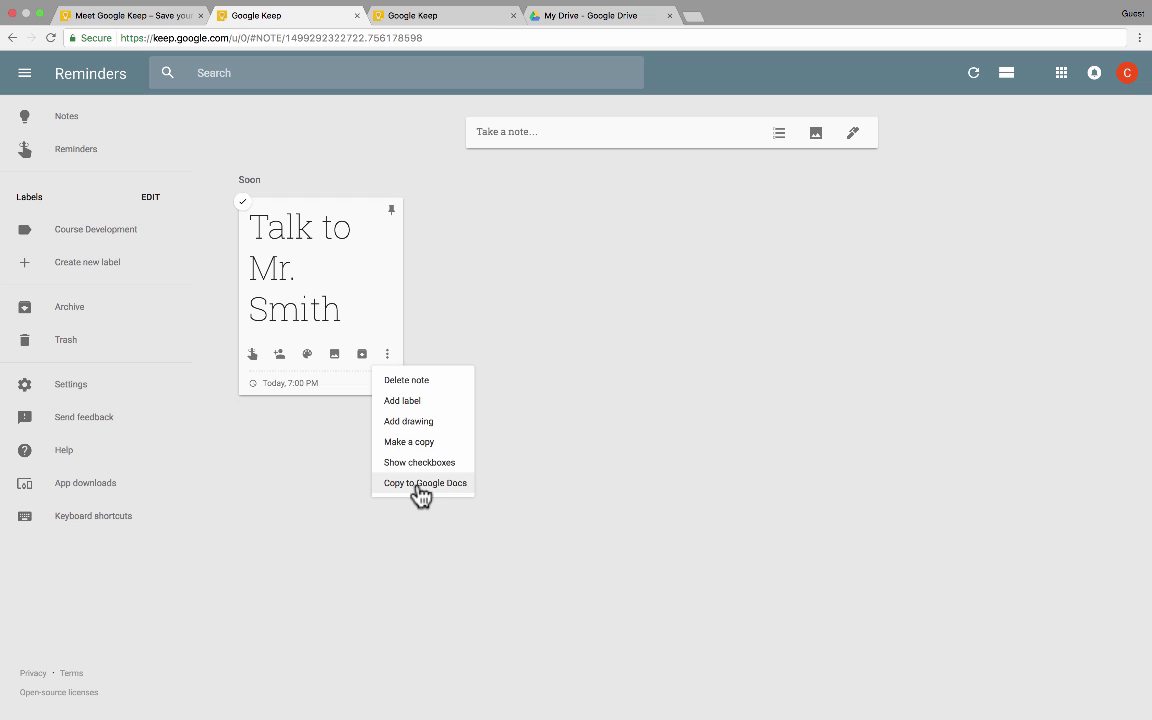
left_click(406, 381)
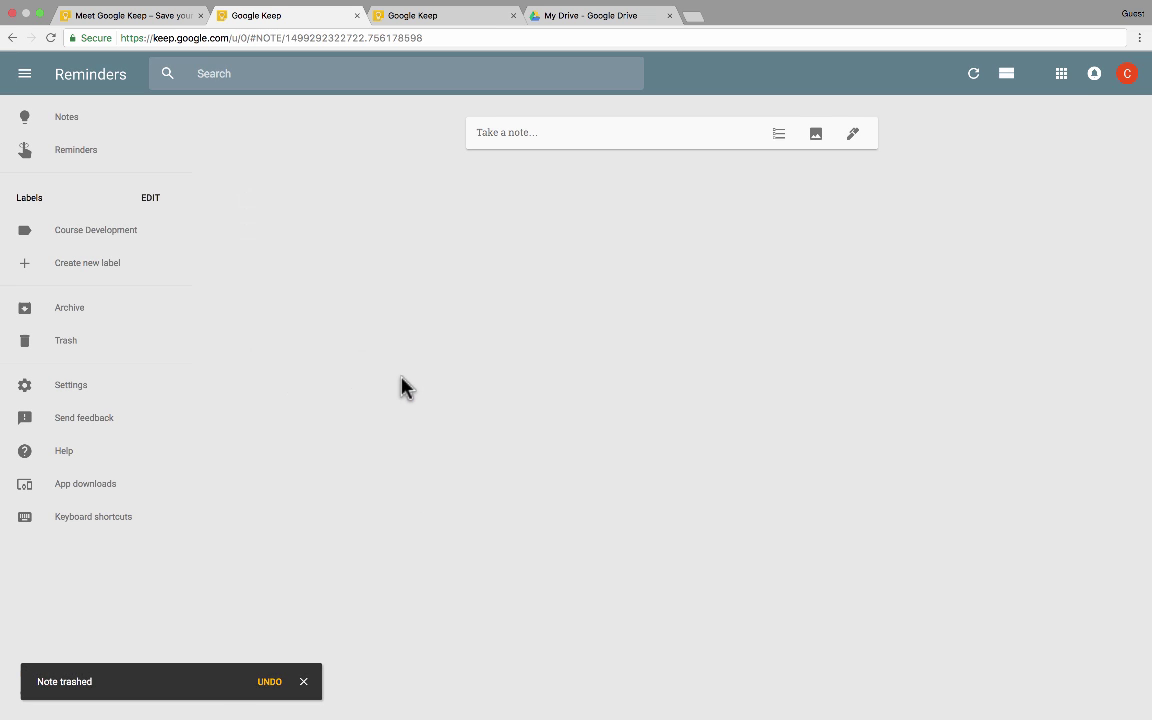
left_click(67, 126)
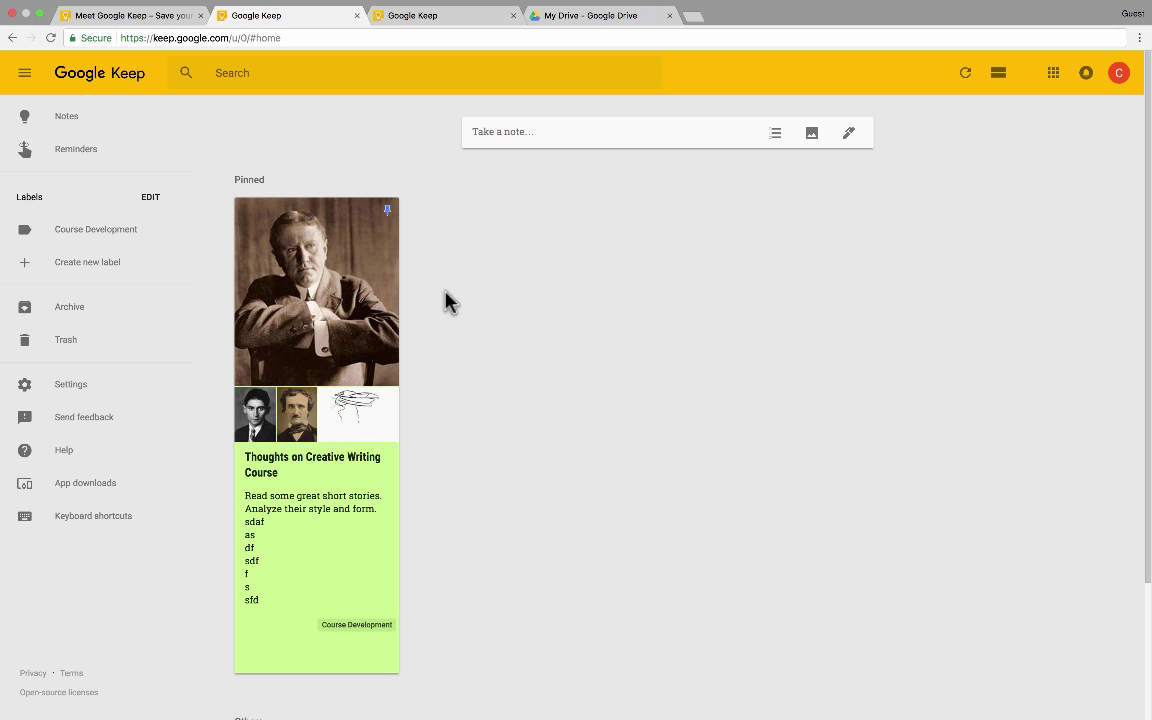
- Switch to Google Drive and create a Google Docs document titled "dfsadfasdfsadf" with two lines of placeholder text
left_click(553, 16)
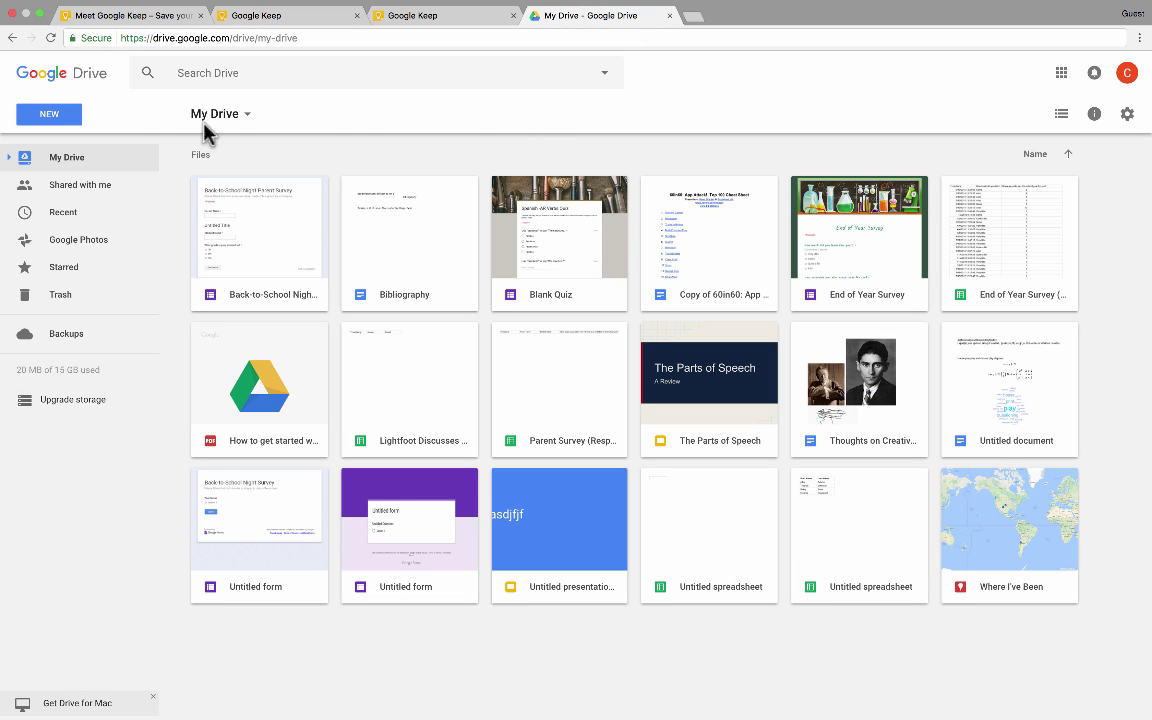
left_click(55, 118)
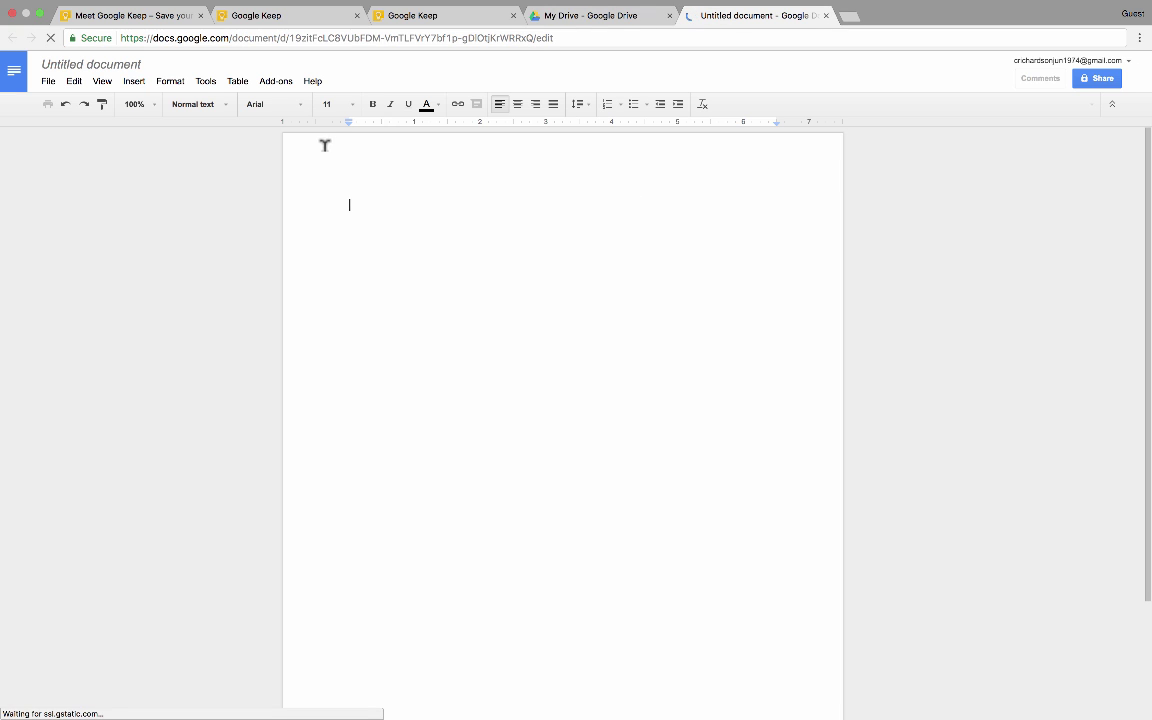
type("sdfaskdjflaksdjfkjaslkfjklasdjfas")
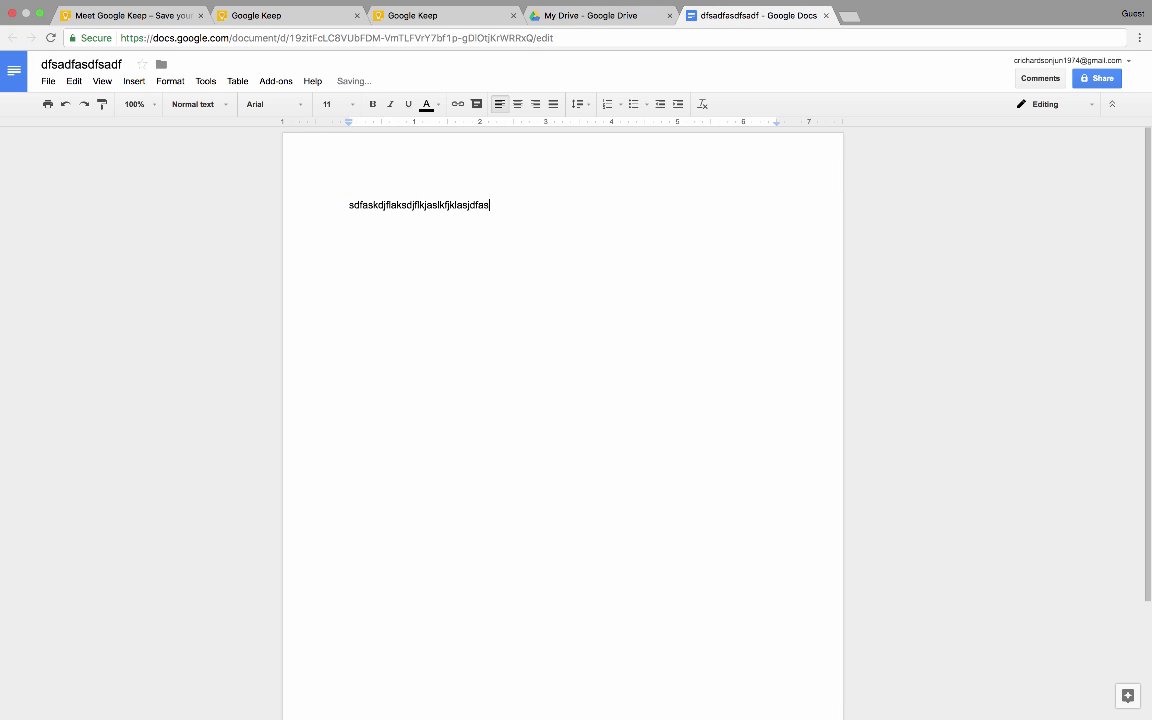
key("Return")
type("dfasdfasdkfaksdfjkl;asdjfkljsl;akdfklasfkljasldjflksajdkf")
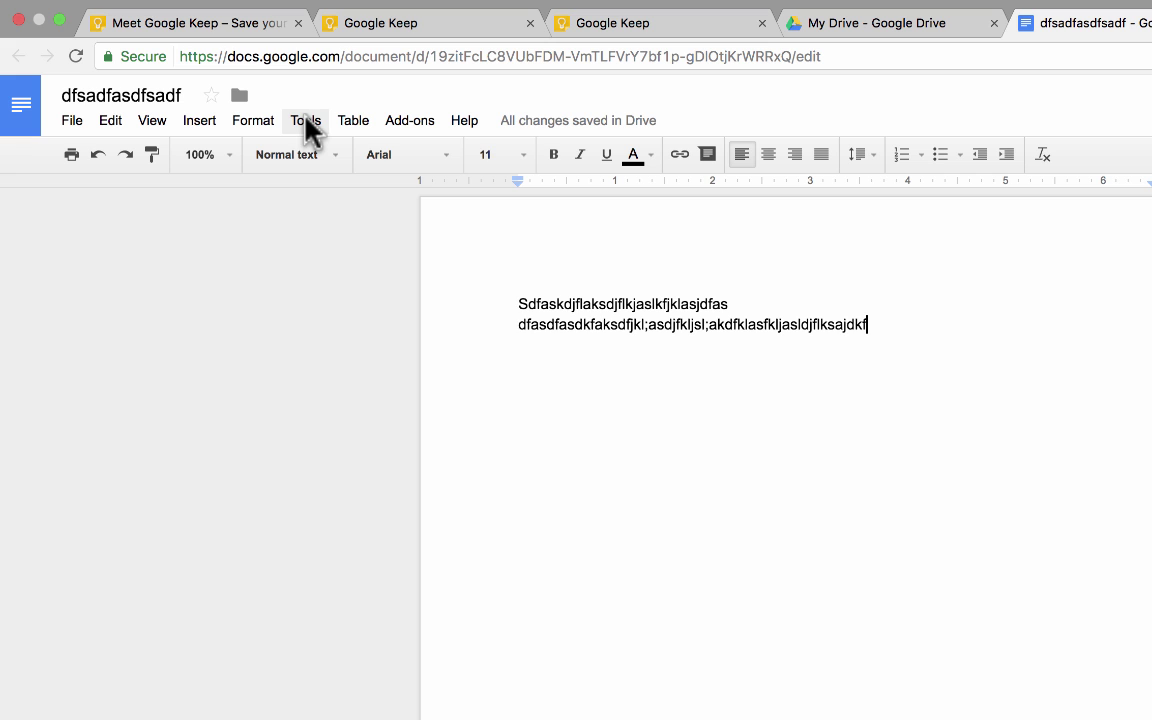
- Open the Keep notepad alongside the document and look through the notes it offers
left_click(307, 124)
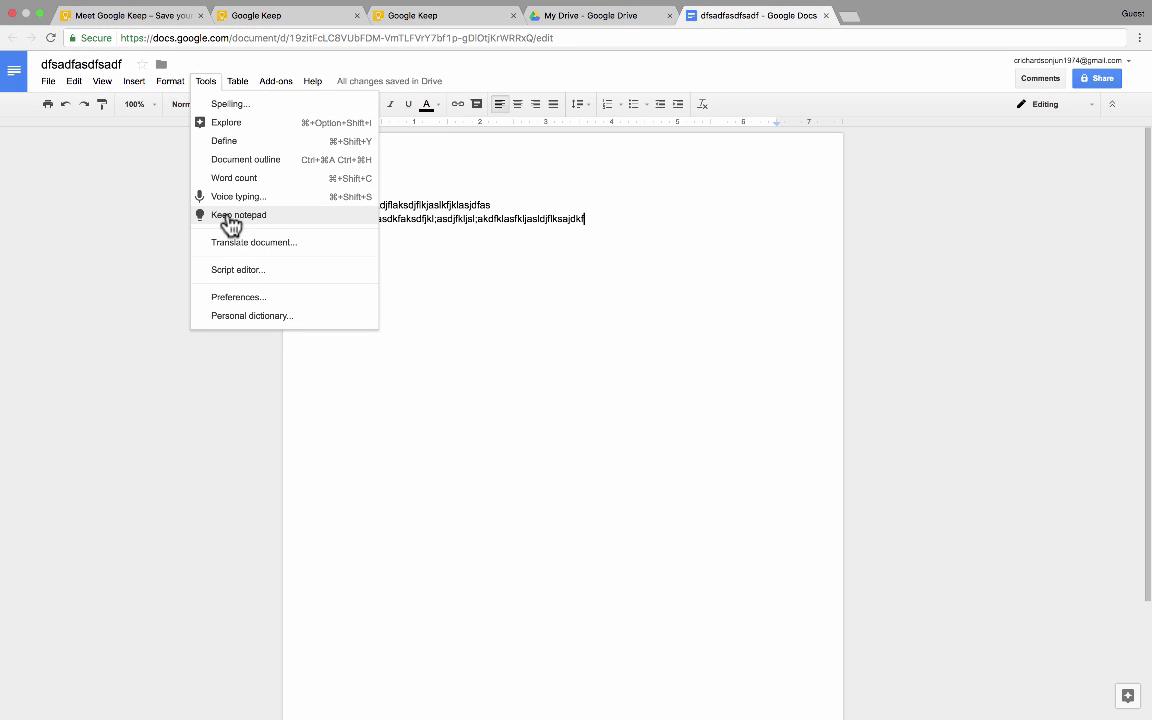
left_click(230, 217)
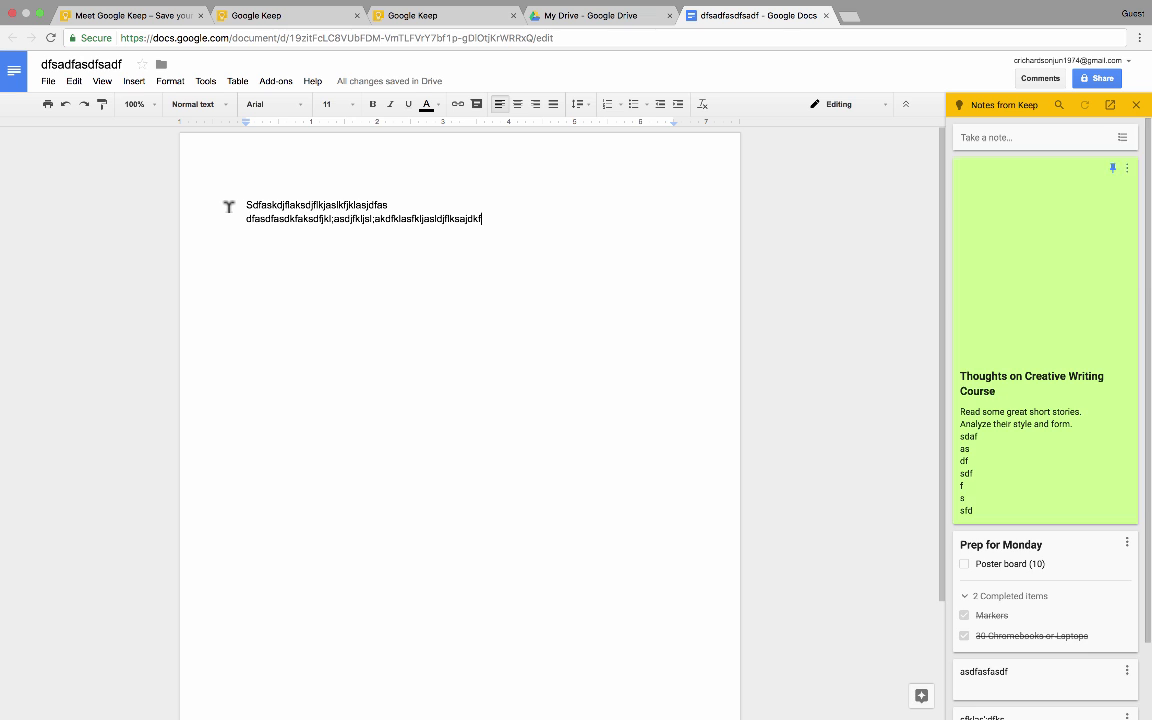
scroll(1066, 260, "down", 1)
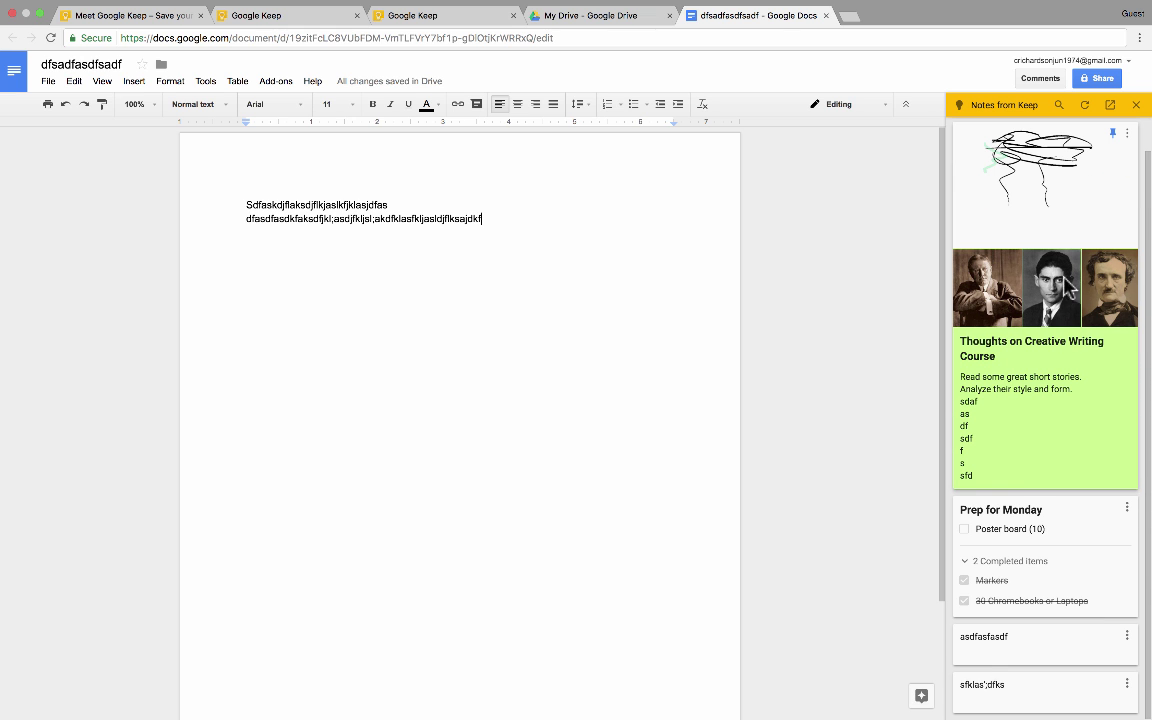
scroll(1066, 535, "up", 1)
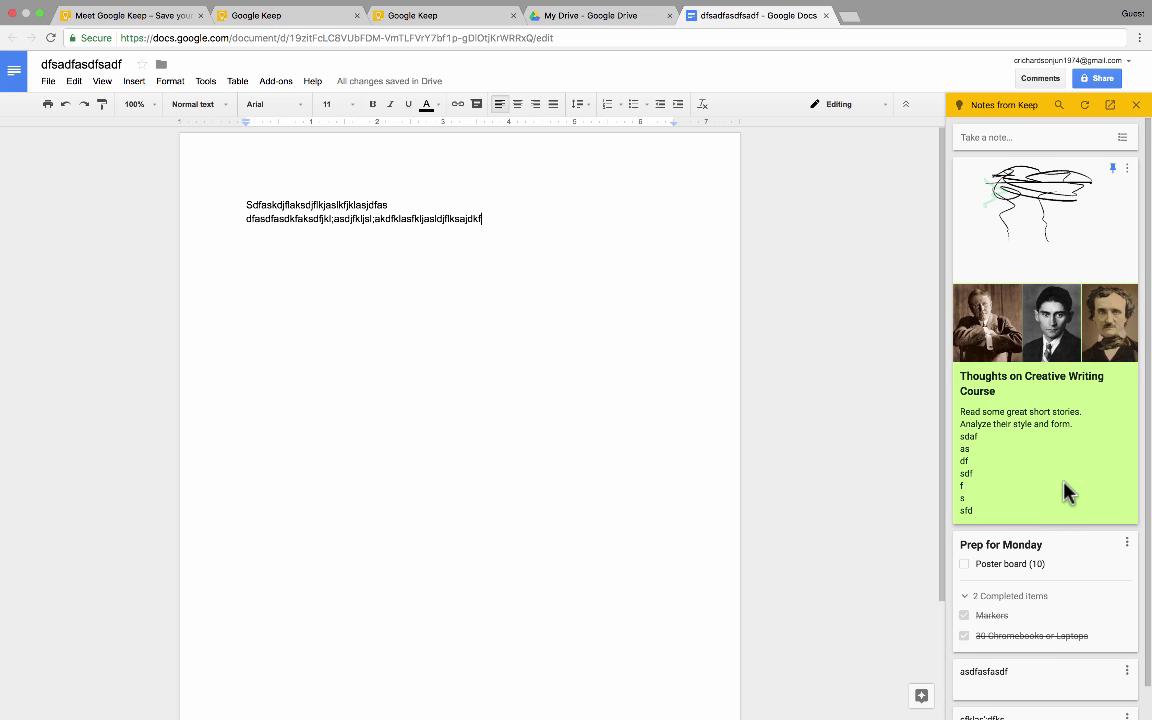
scroll(1068, 490, "down", 1)
scroll(1068, 490, "up", 2)
scroll(1050, 412, "down", 1)
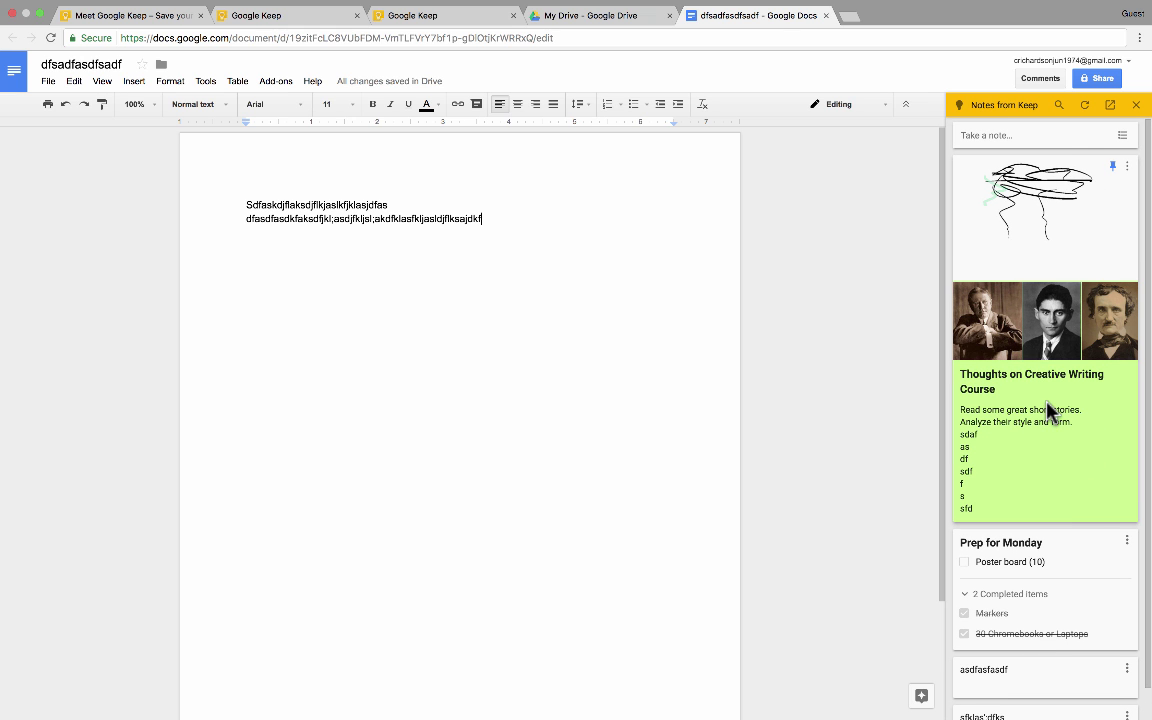
- Insert the Thoughts on Creative Writing Course note into the document's second text line, then add the same note again
left_click_drag(1050, 410, 346, 494)
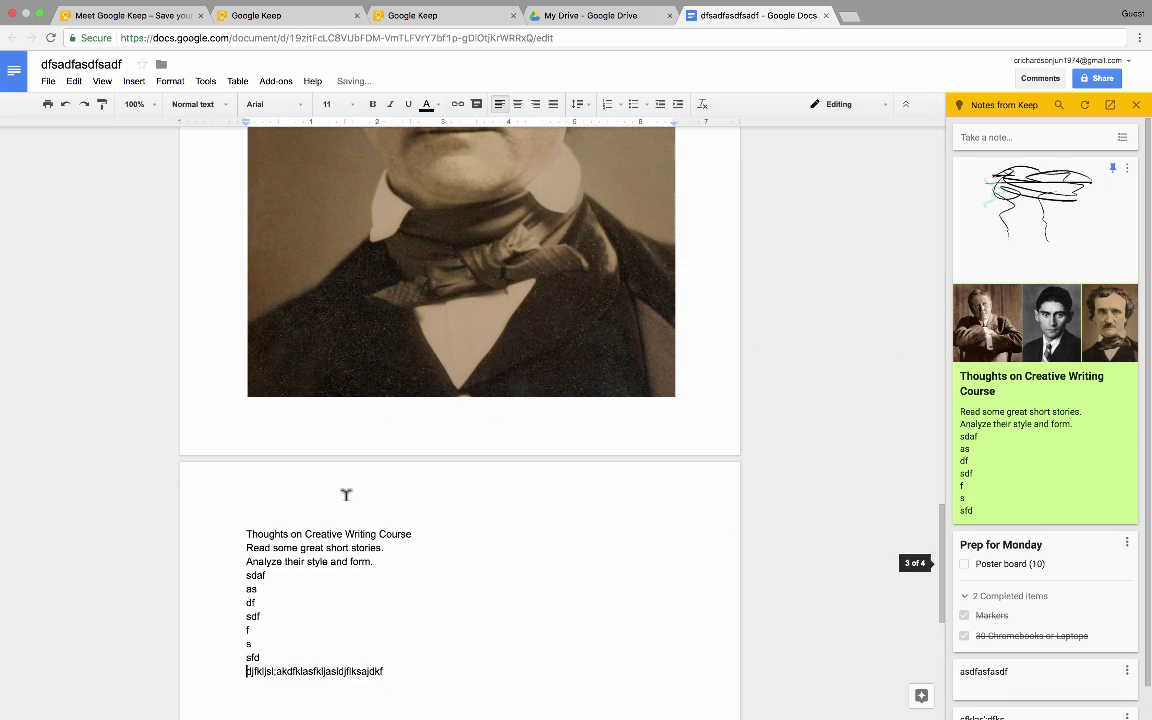
scroll(560, 409, "up", 10)
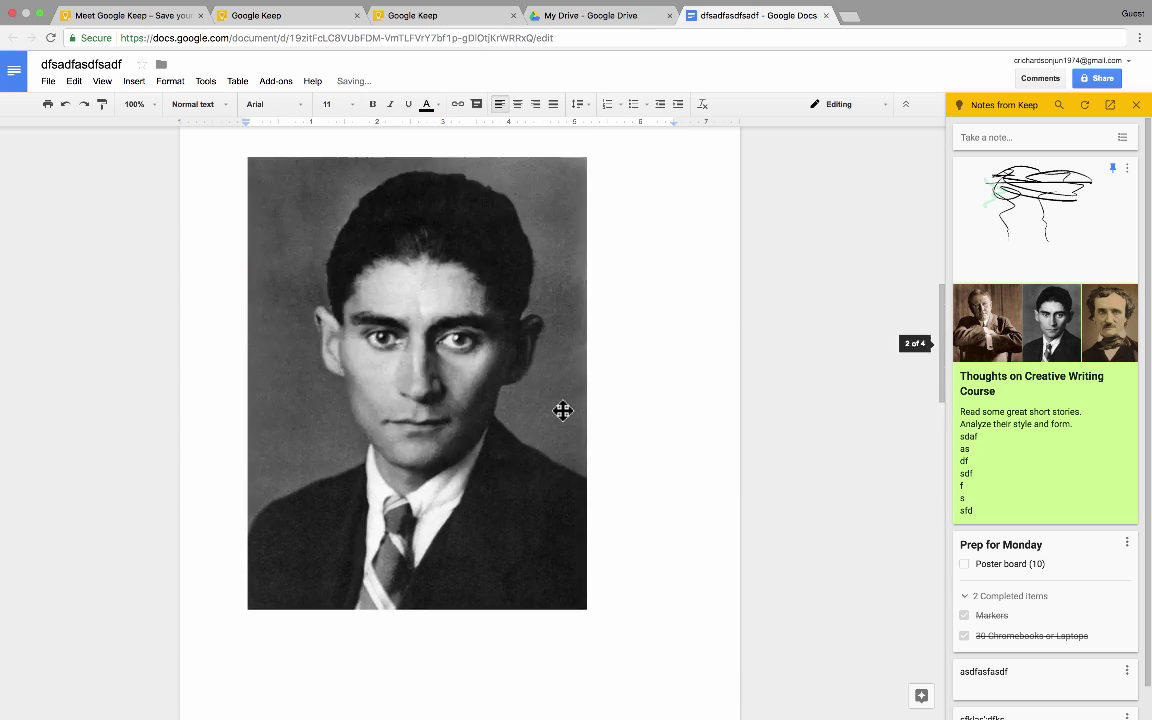
scroll(563, 411, "up", 10)
left_click(1127, 170)
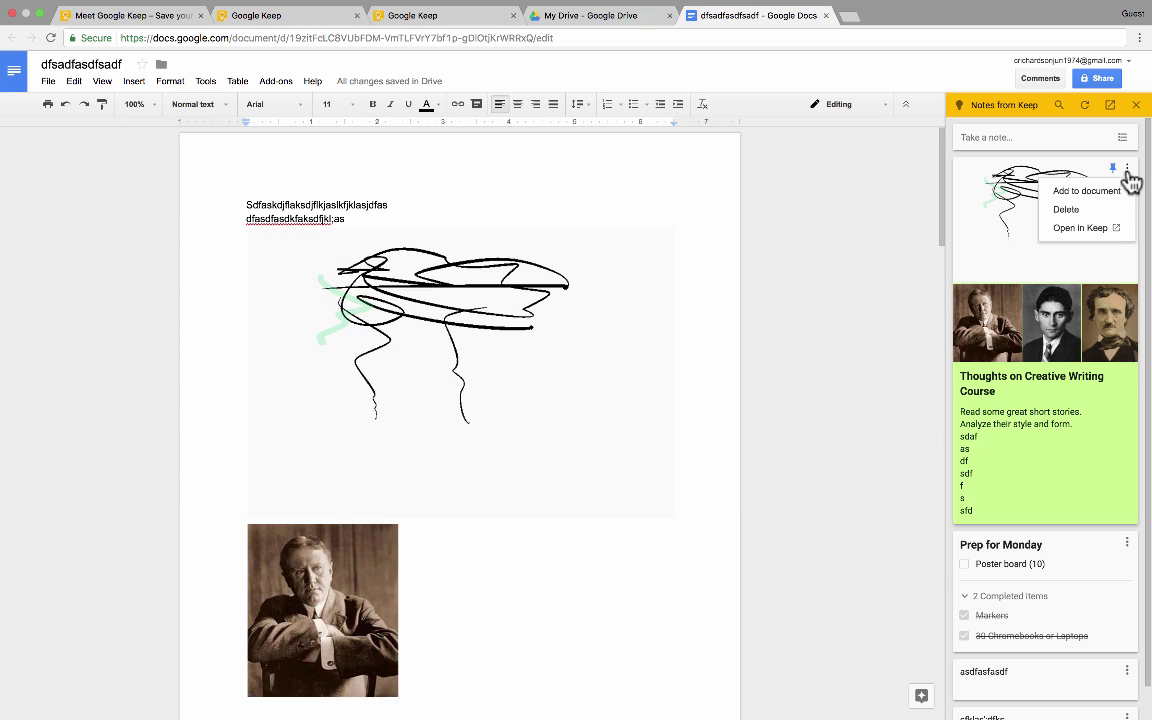
left_click(1098, 191)
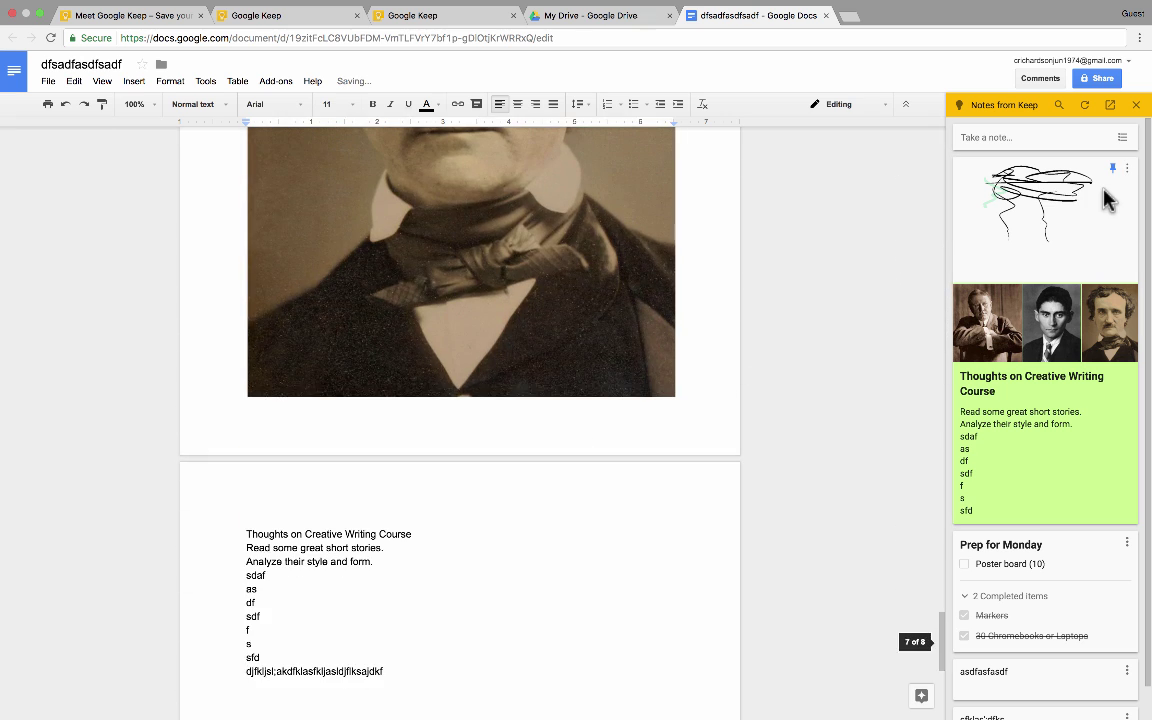
- Insert picture content from the pinned Keep note into the last inserted "Thoughts on Creative Writing Course" title line and review its placement
left_click_drag(1050, 325, 386, 535)
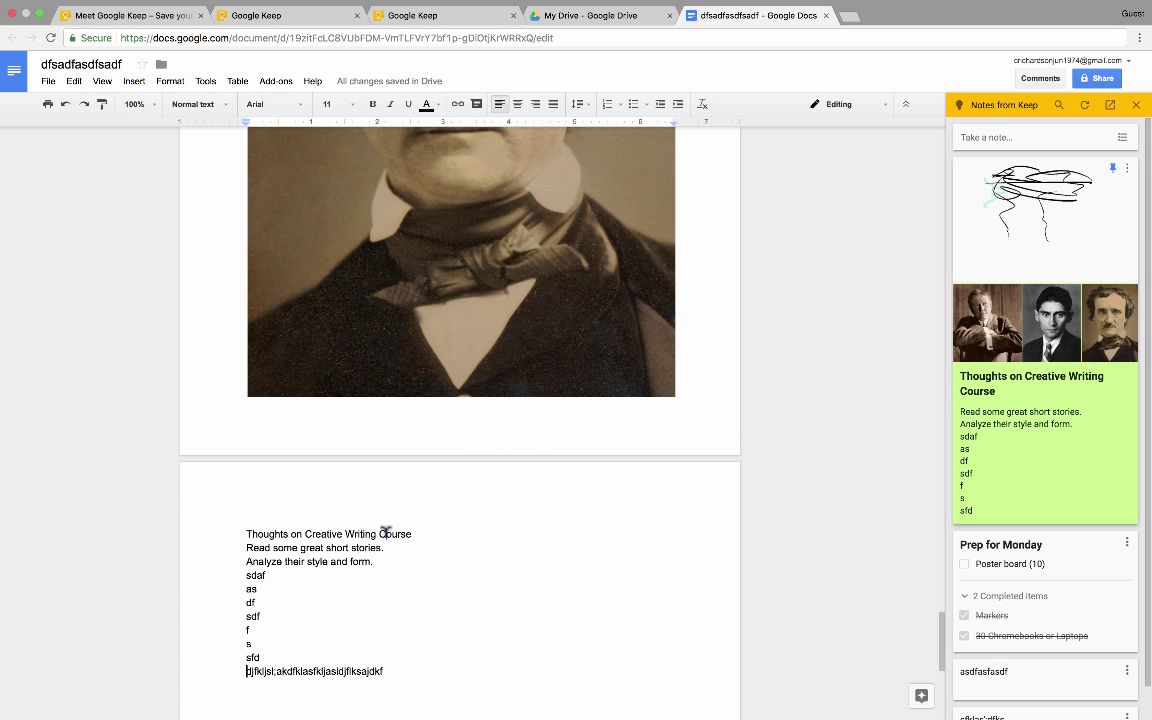
mouse_move(1090, 230)
left_mouse_down()
mouse_move(738, 385)
mouse_move(607, 522)
mouse_move(609, 509)
left_mouse_up()
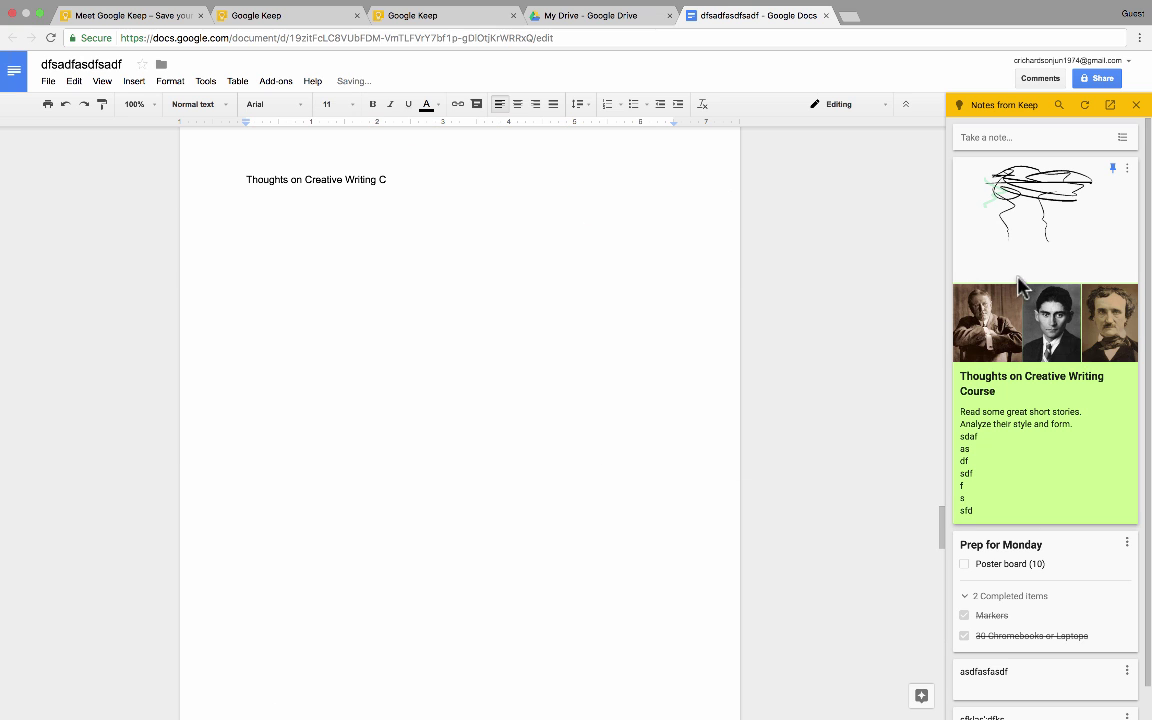
scroll(545, 308, "up", 10)
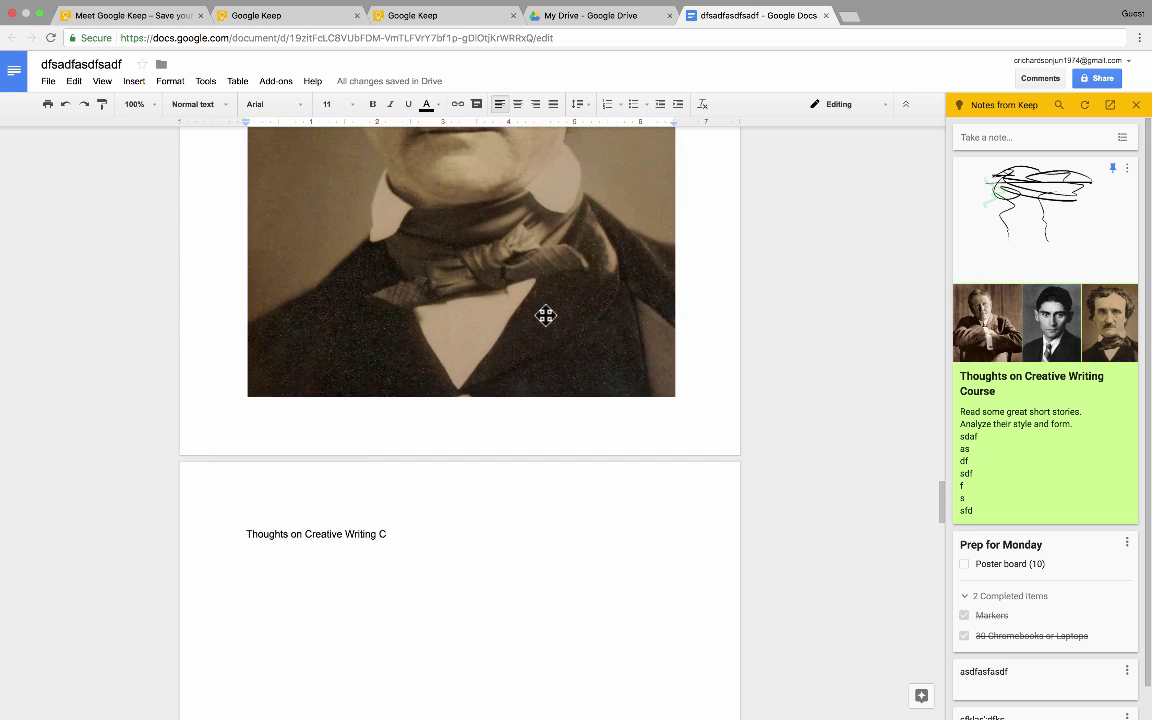
scroll(545, 310, "up", 5)
scroll(550, 312, "down", 10)
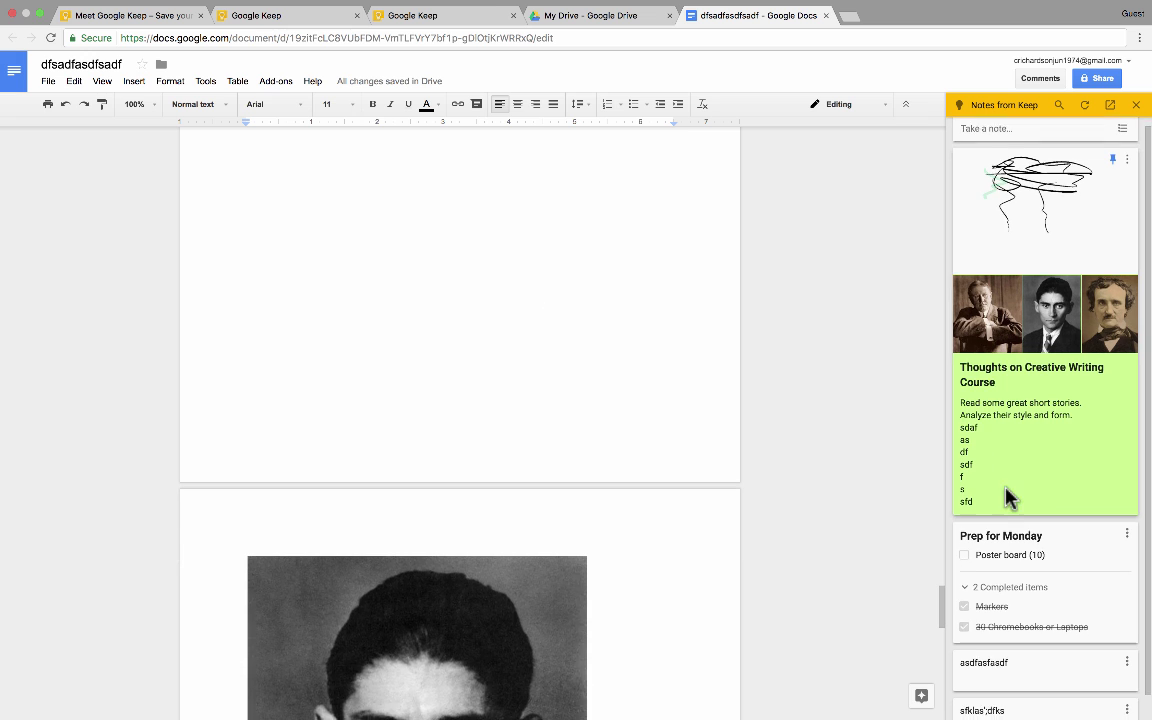
- Insert the Prep for Monday list into the document, check its placement, and return to the Google Keep introduction page
left_click_drag(1005, 496, 947, 463)
mouse_move(1020, 540)
left_mouse_down()
mouse_move(881, 467)
mouse_move(568, 420)
mouse_move(490, 560)
mouse_move(478, 545)
left_mouse_up()
scroll(488, 535, "down", 5)
scroll(488, 535, "up", 3)
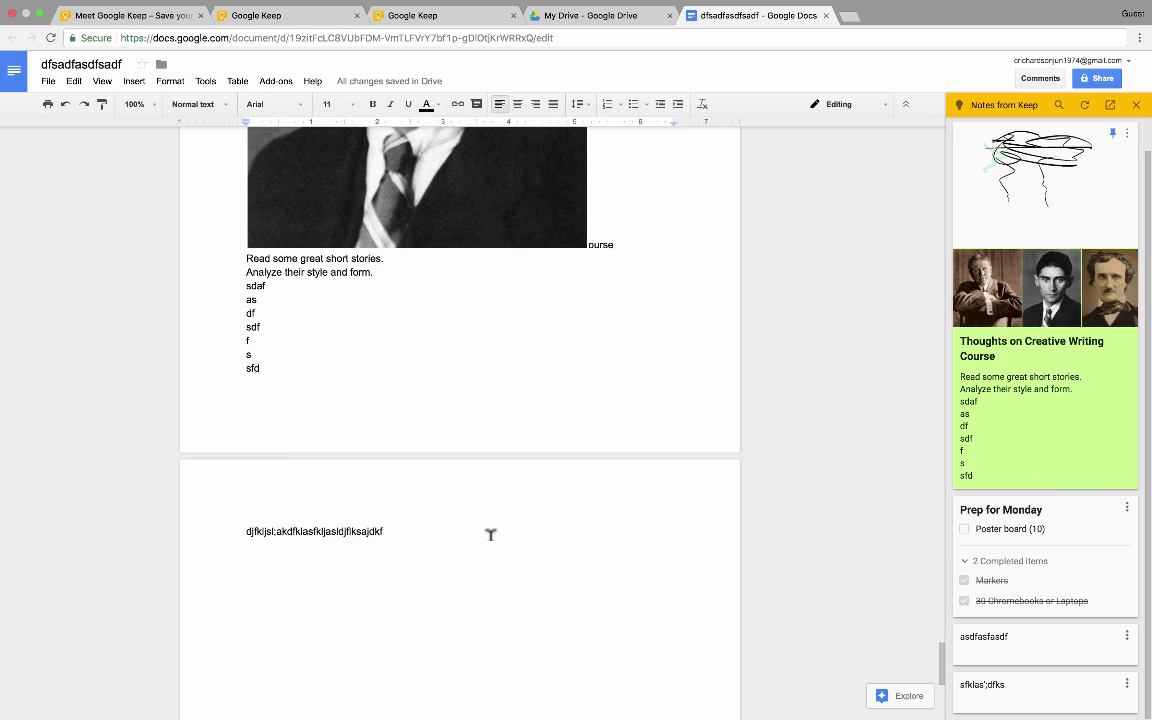
scroll(491, 537, "down", 5)
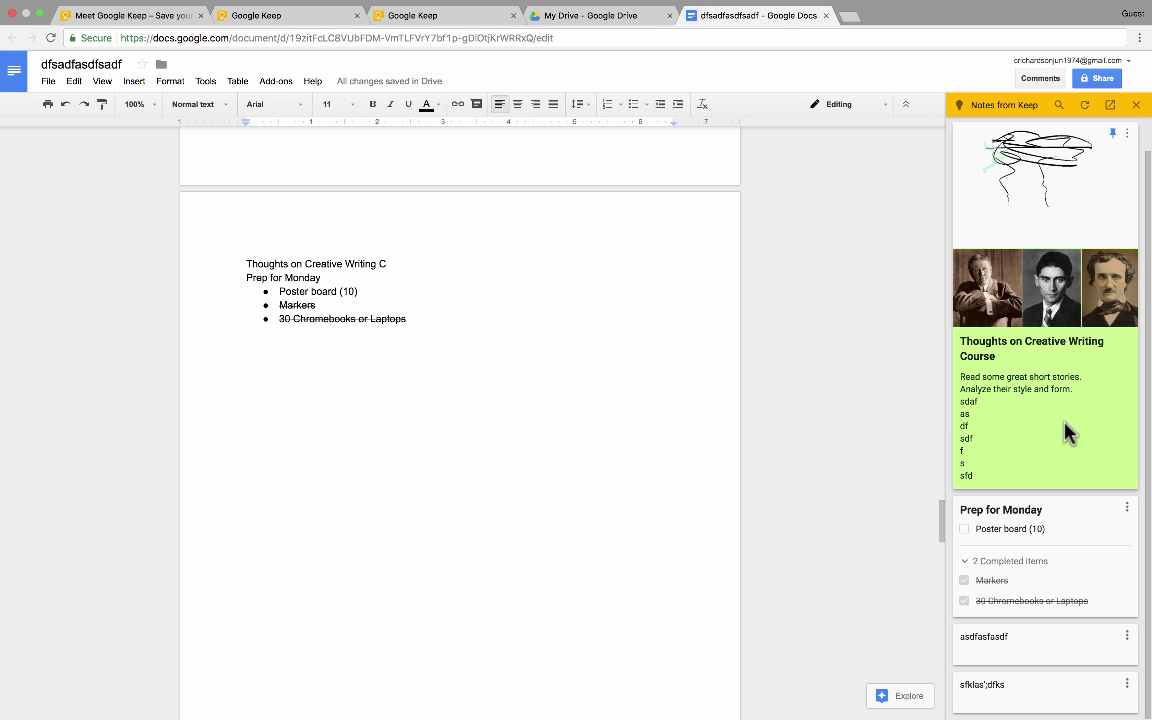
left_click(150, 17)
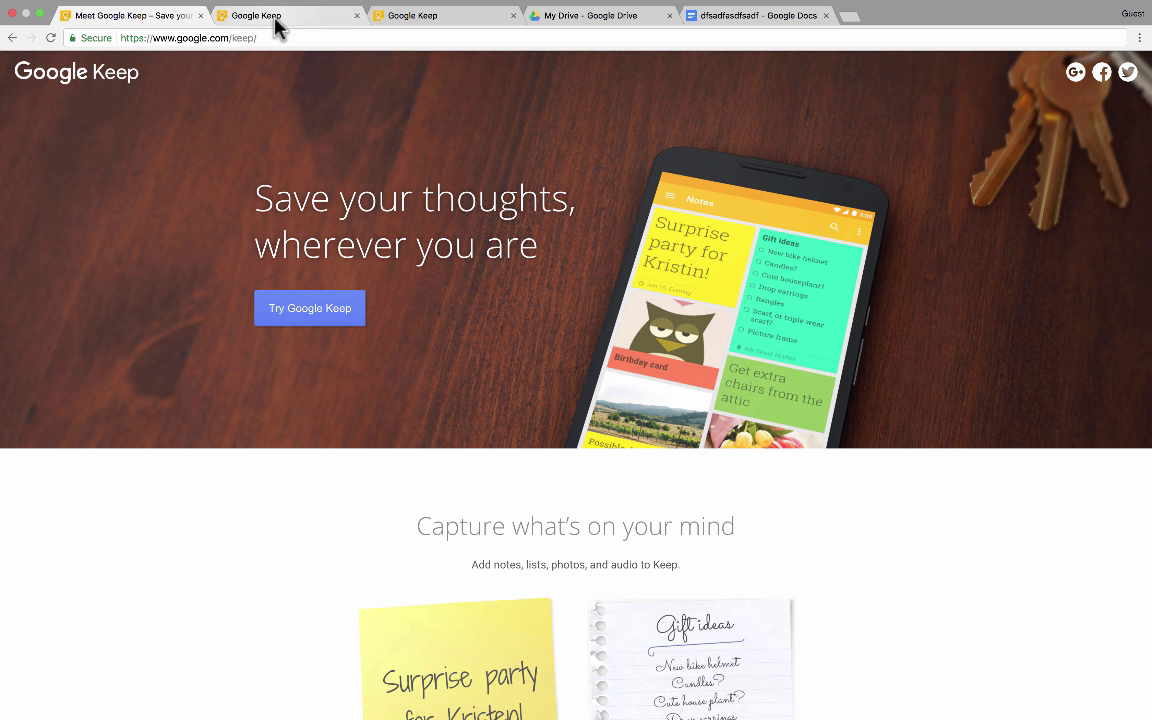